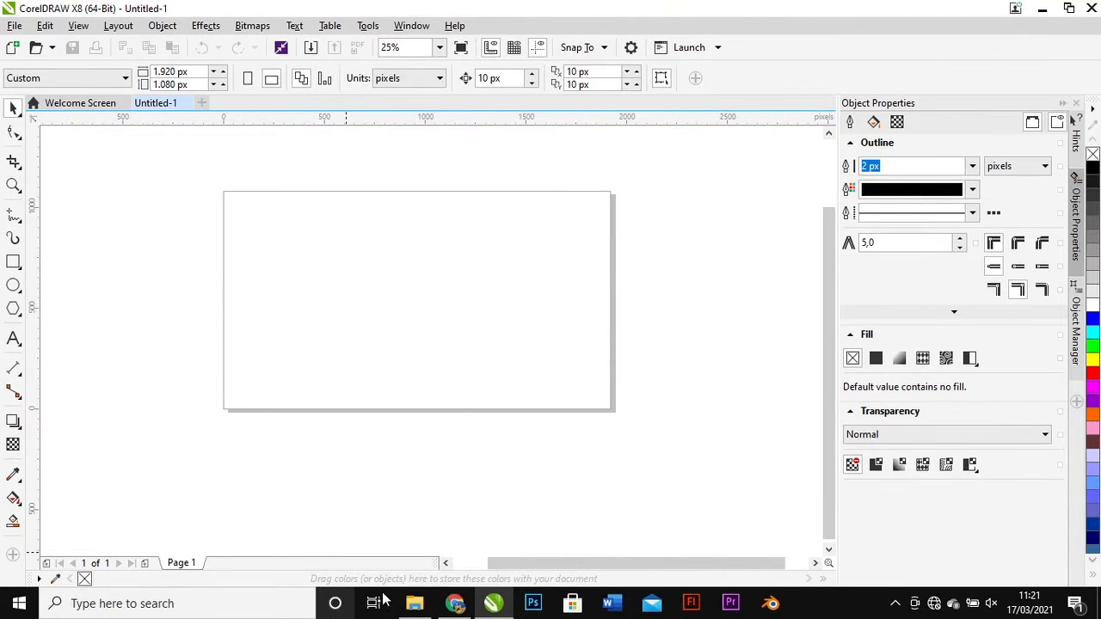
# - Capture the screen, paste it onto the page, and enlarge it to about 143% so it covers the page
pyautogui.press('Print')
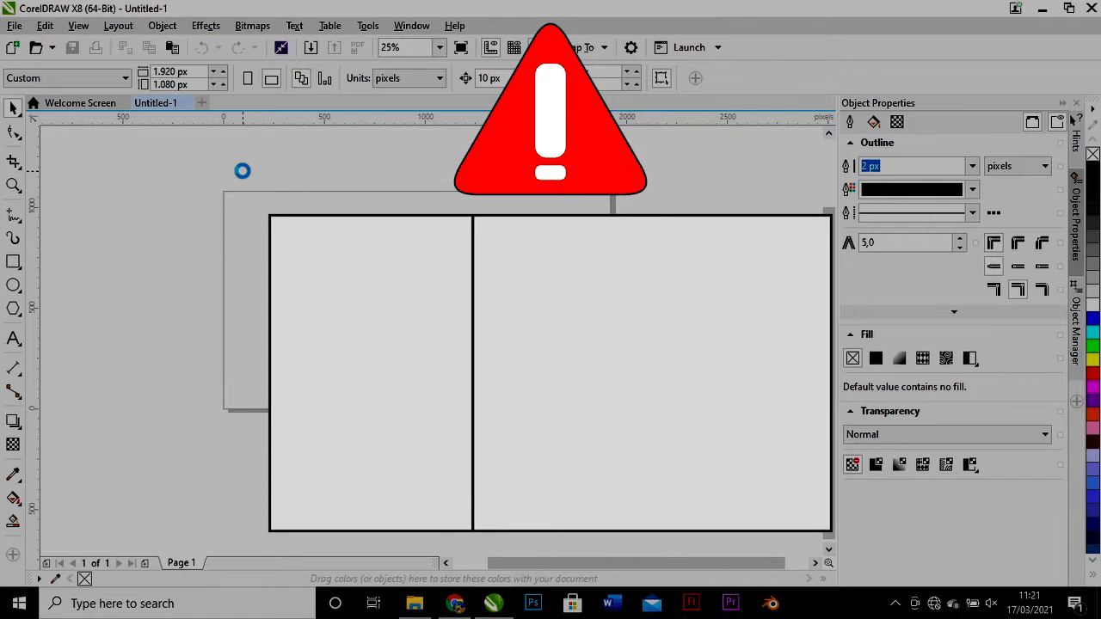
pyautogui.hotkey('ctrl', 'v')
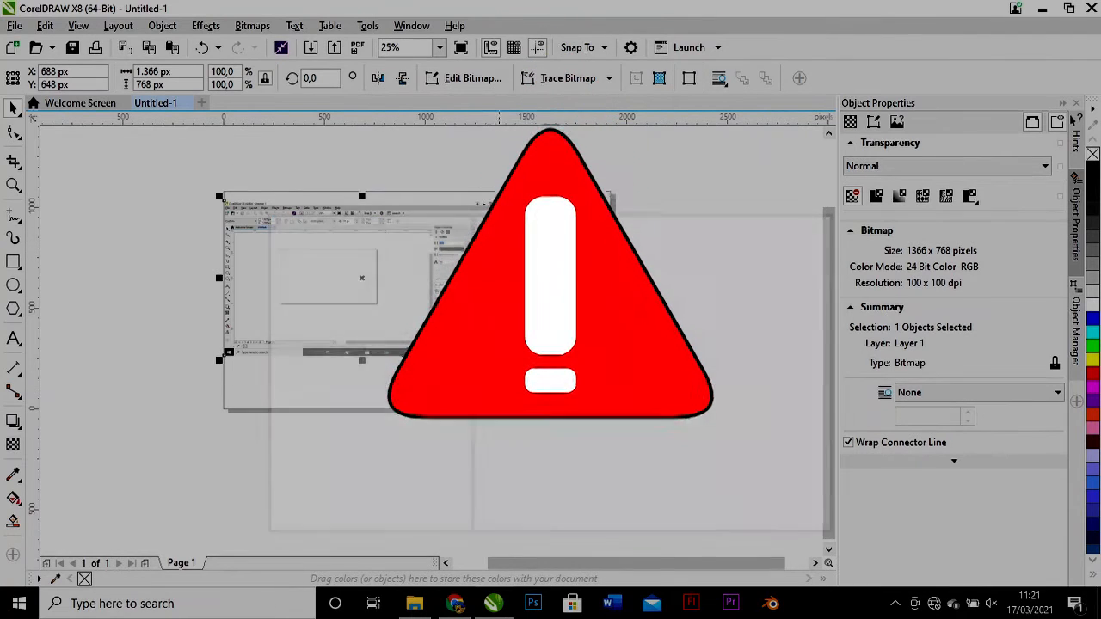
pyautogui.moveTo(505, 361); pyautogui.dragTo(622, 426)
pyautogui.moveTo(554, 346); pyautogui.dragTo(548, 324)
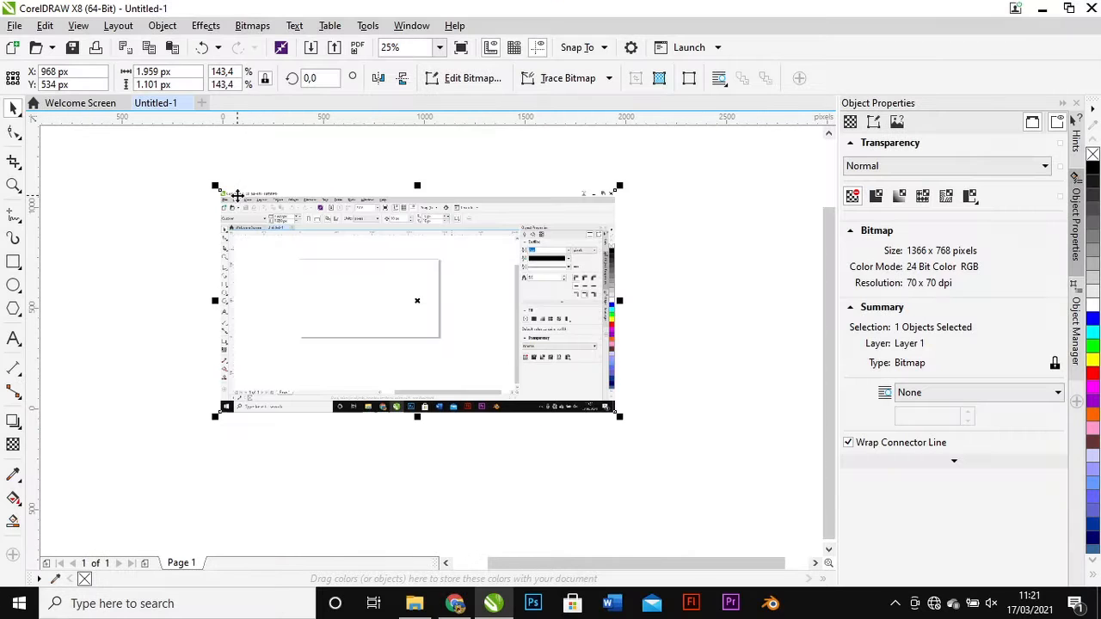
pyautogui.moveTo(442, 247)
pyautogui.mouseDown()
pyautogui.moveTo(431, 243)
pyautogui.moveTo(458, 245)
pyautogui.moveTo(445, 248)
pyautogui.mouseUp()
pyautogui.click(454, 152)
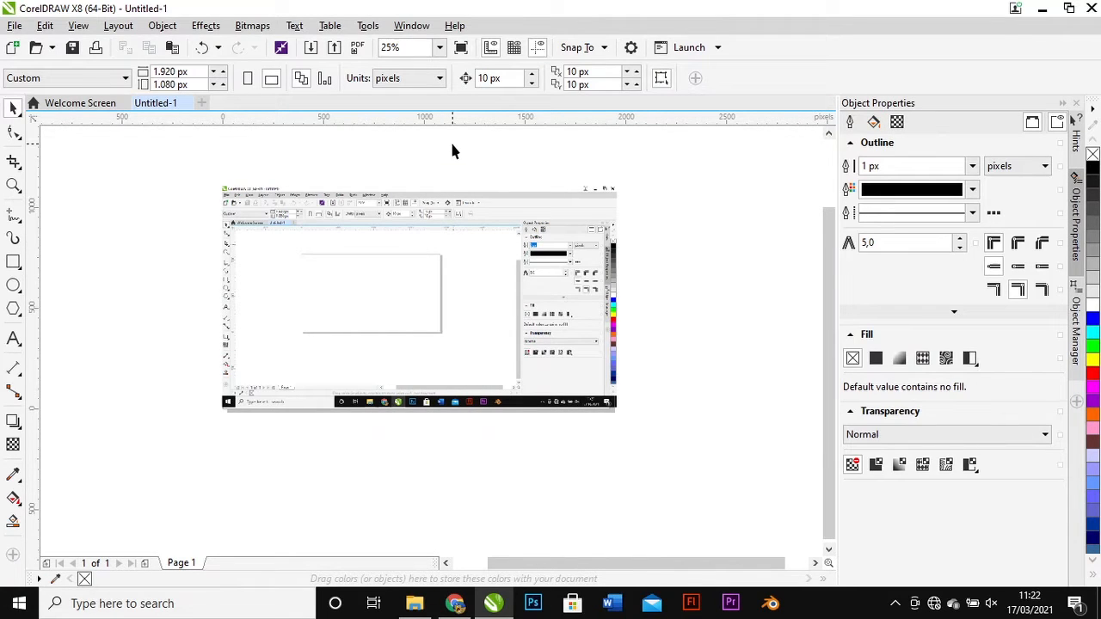
# - Create a page-sized 1920 × 1080 px rectangle and bring it to the front of the page
pyautogui.doubleClick(15, 260)
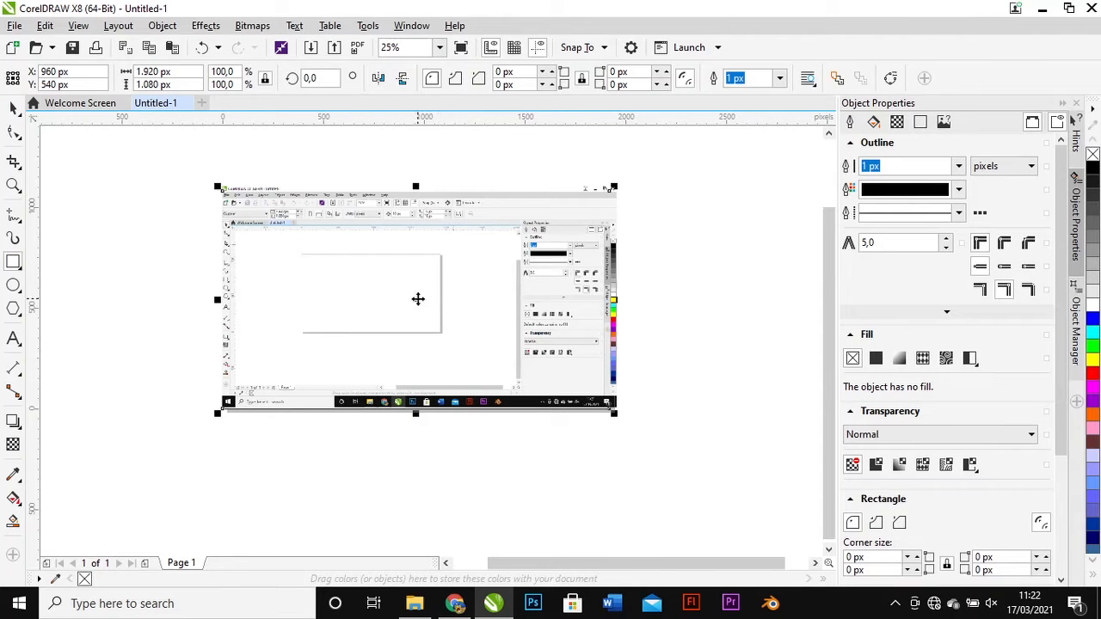
pyautogui.rightClick(418, 299)
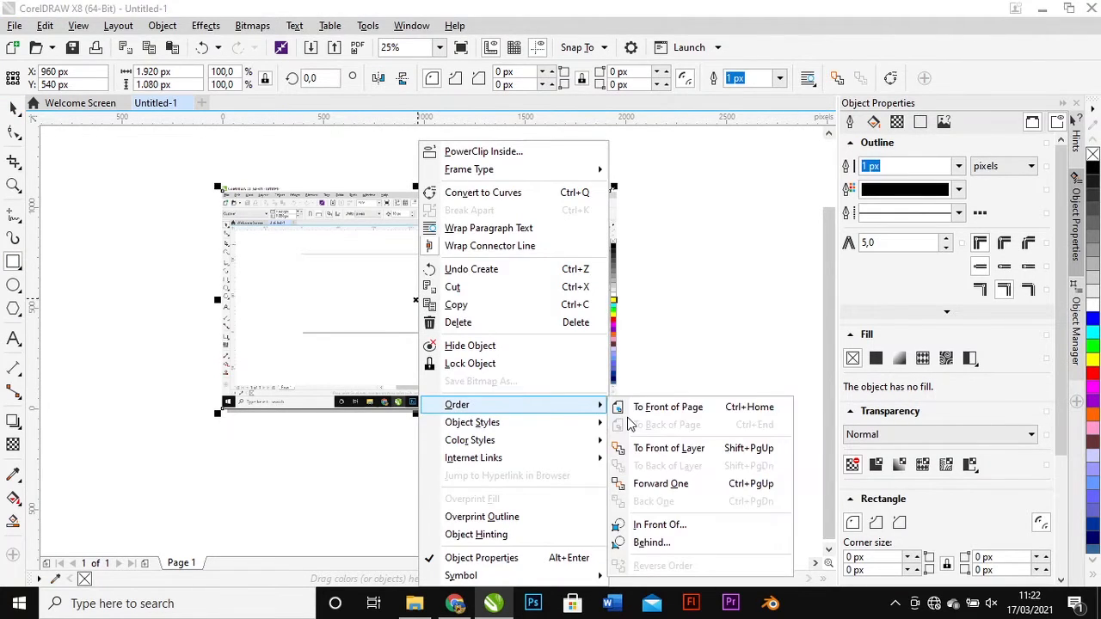
pyautogui.click(639, 411)
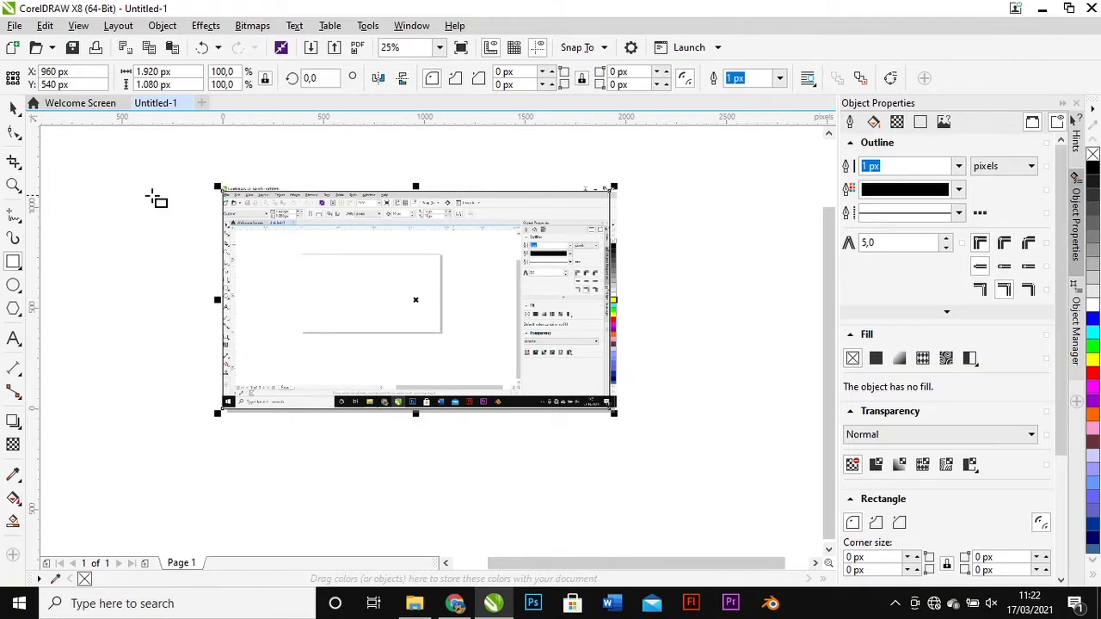
pyautogui.click(15, 106)
pyautogui.click(91, 172)
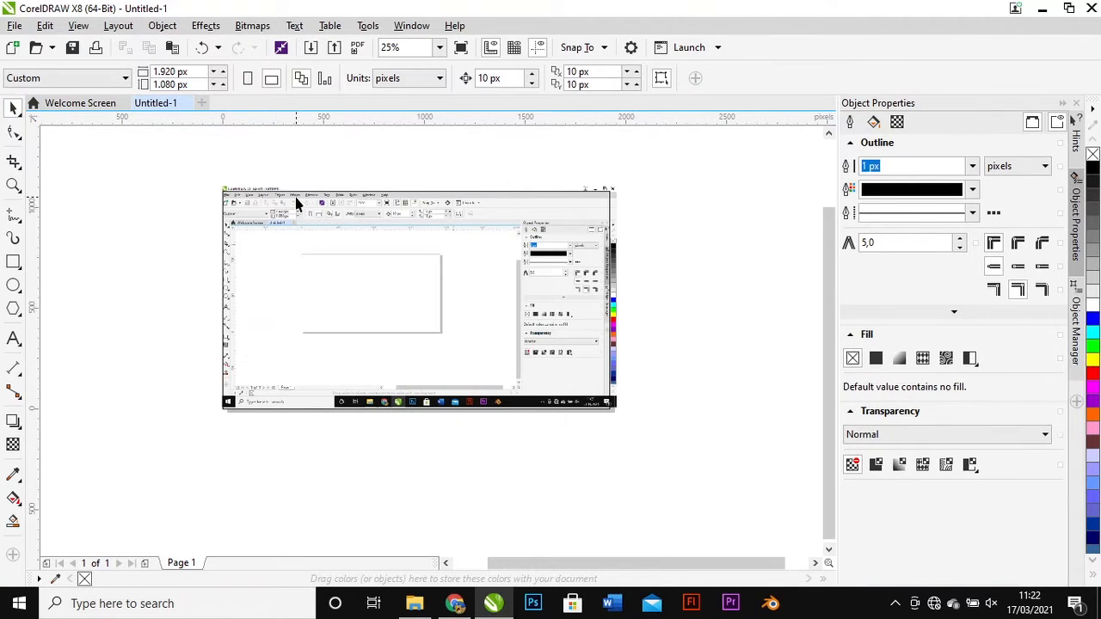
pyautogui.scroll(1, 297, 202)
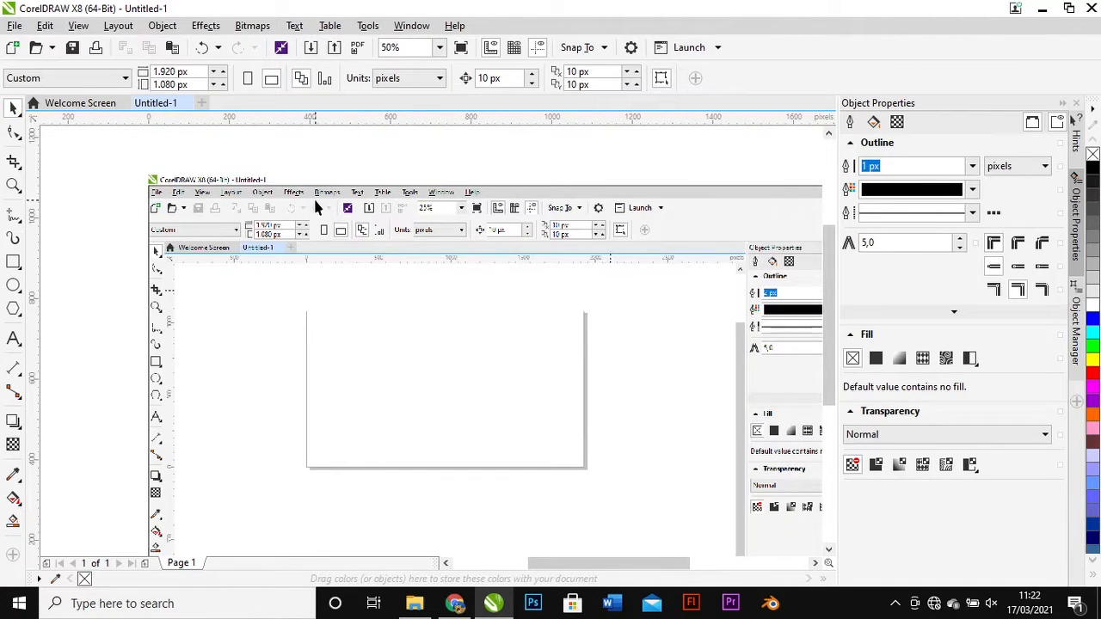
pyautogui.scroll(-1, 315, 206)
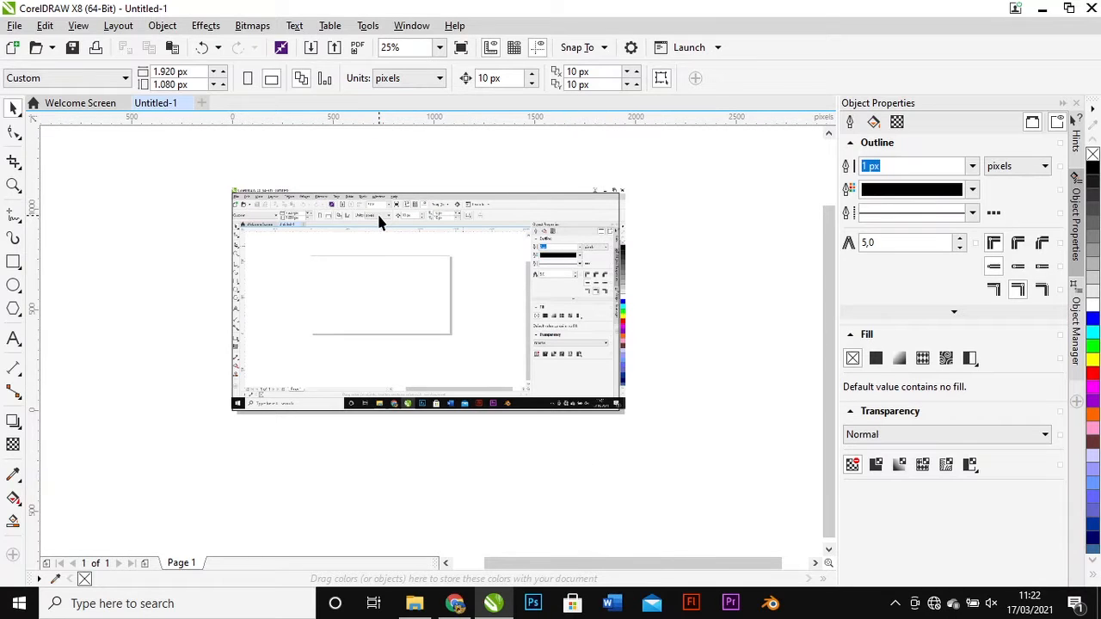
# - Intersect the screenshot with the page-sized rectangle and delete the original oversized screenshot
pyautogui.click(555, 211)
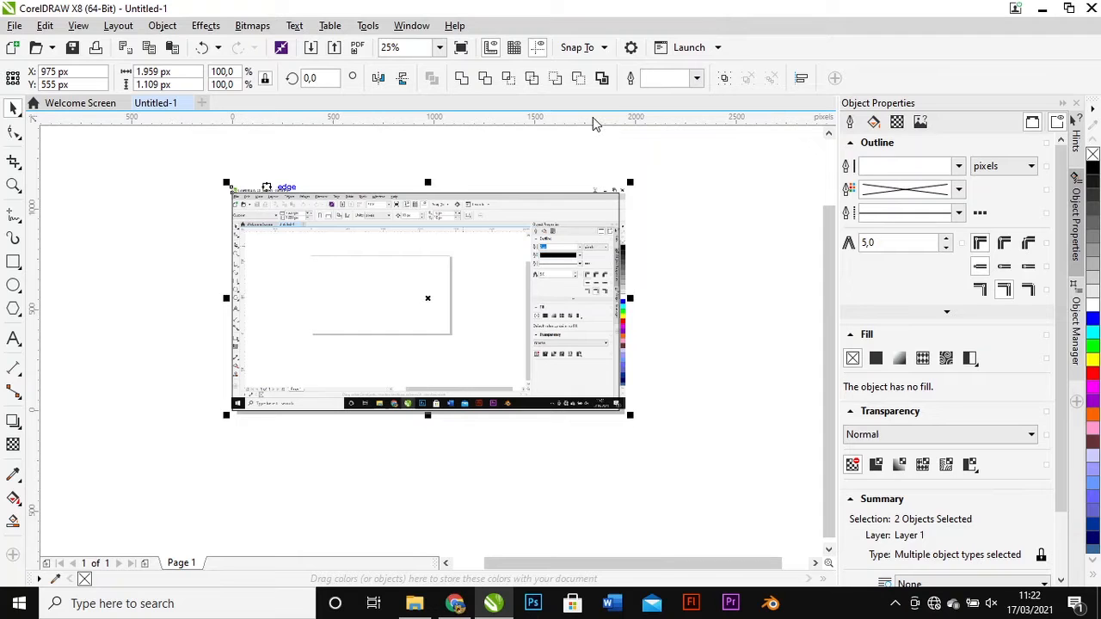
pyautogui.click(698, 79)
pyautogui.click(511, 81)
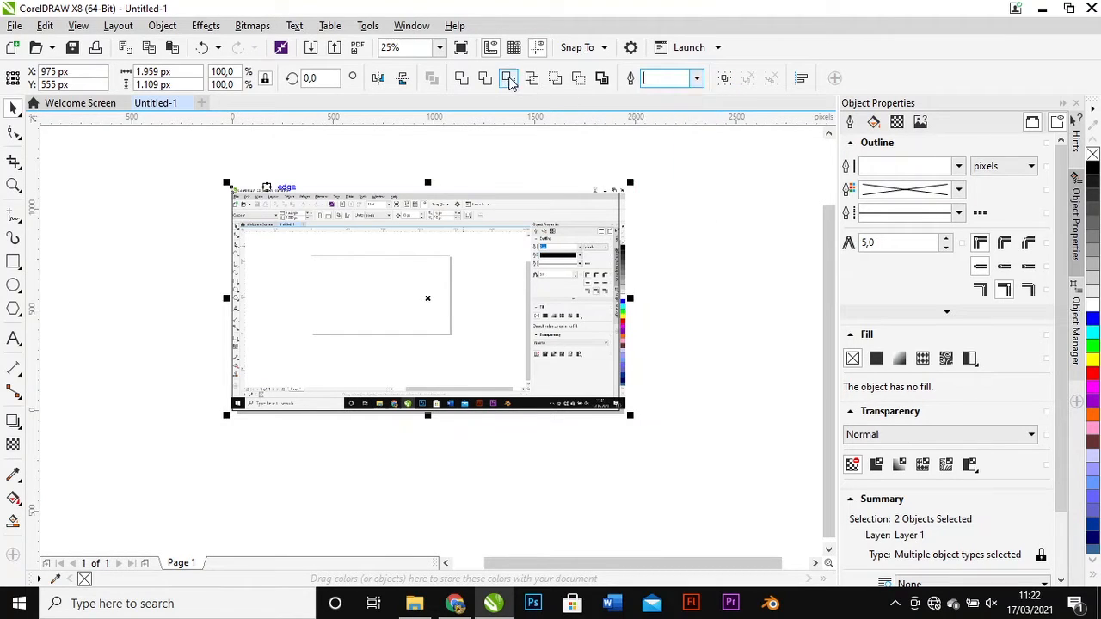
pyautogui.click(425, 253)
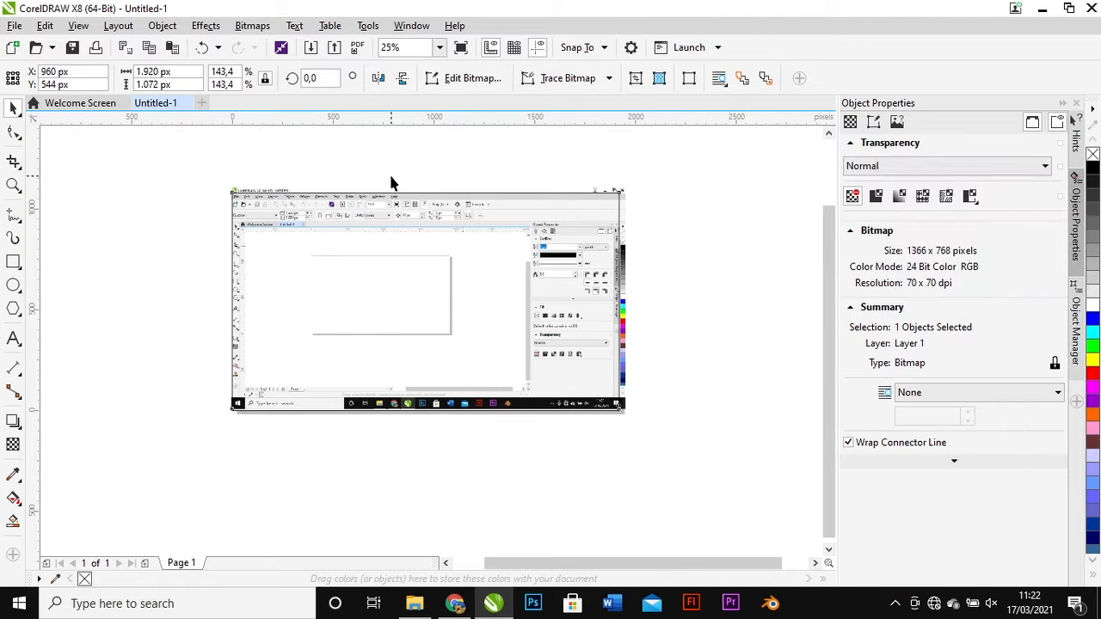
pyautogui.click(331, 184)
pyautogui.click(277, 191)
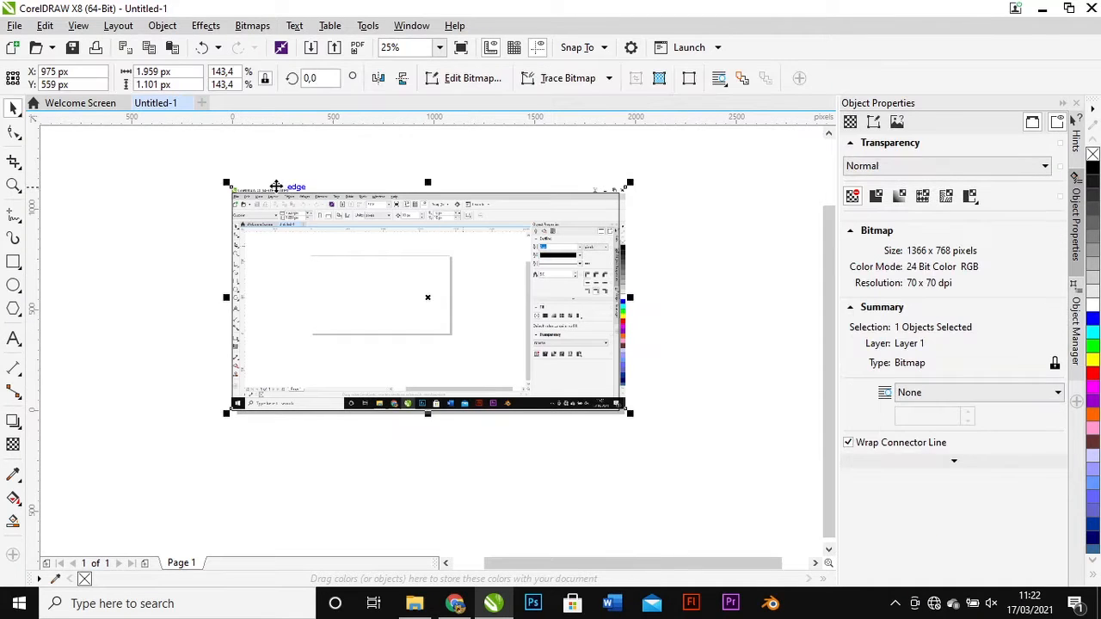
pyautogui.click(277, 187)
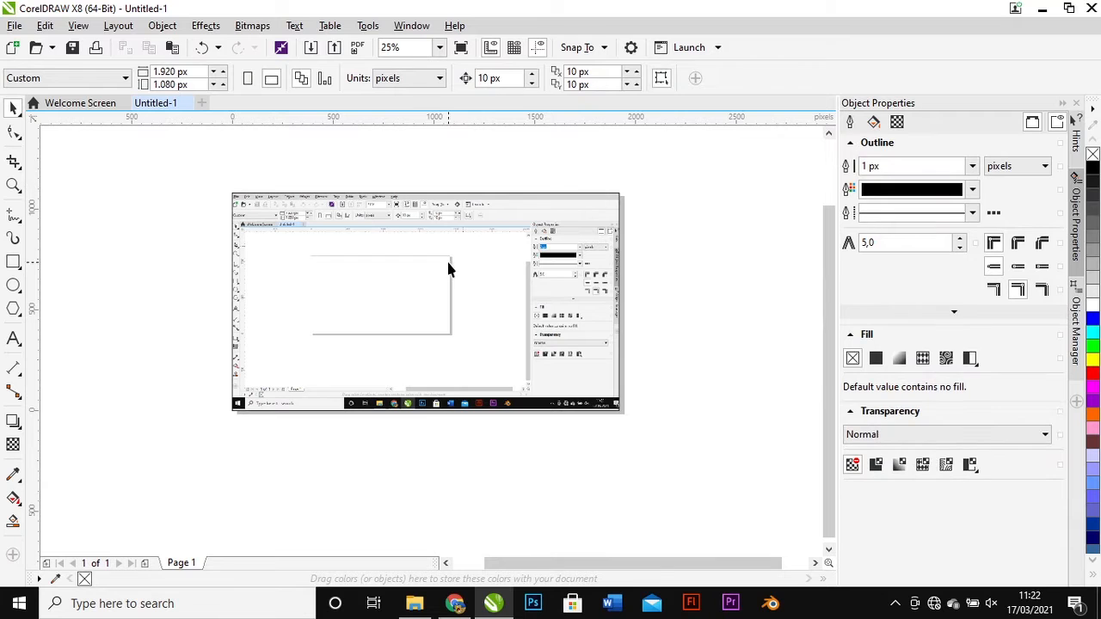
pyautogui.click(447, 263)
pyautogui.moveTo(448, 262); pyautogui.dragTo(484, 360)
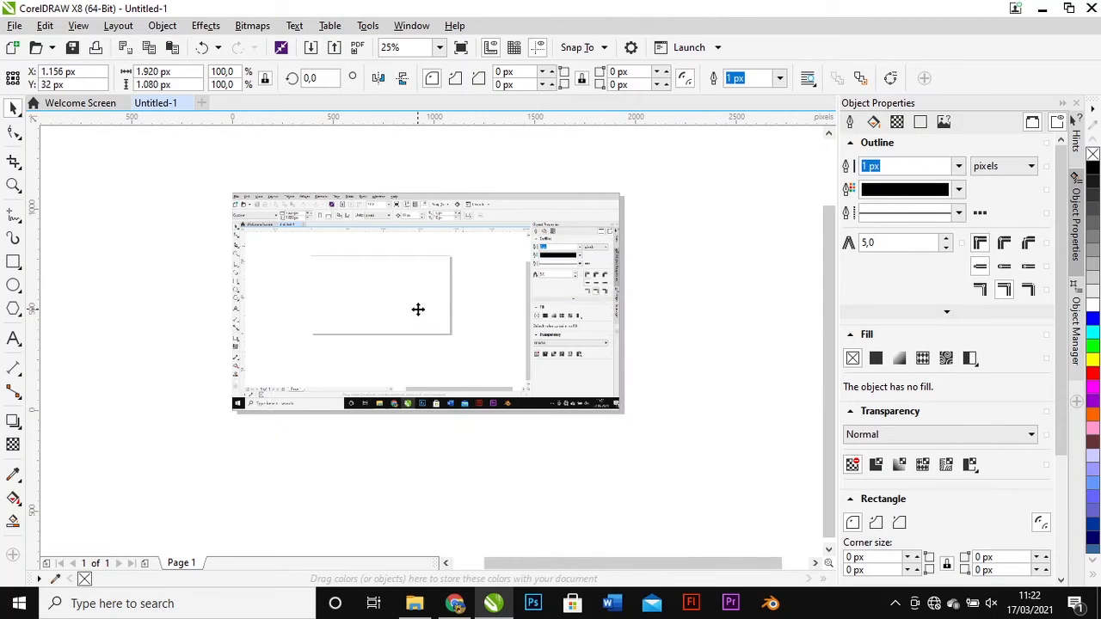
pyautogui.click(430, 275)
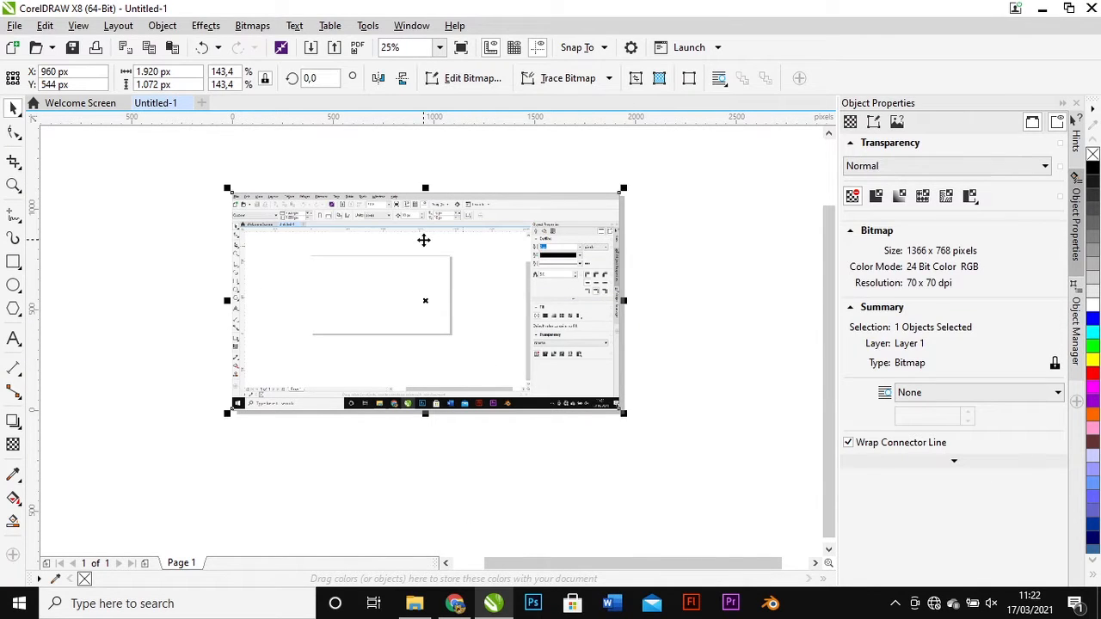
pyautogui.hotkey('ctrl', 'z')
pyautogui.hotkey('ctrl', 'z')
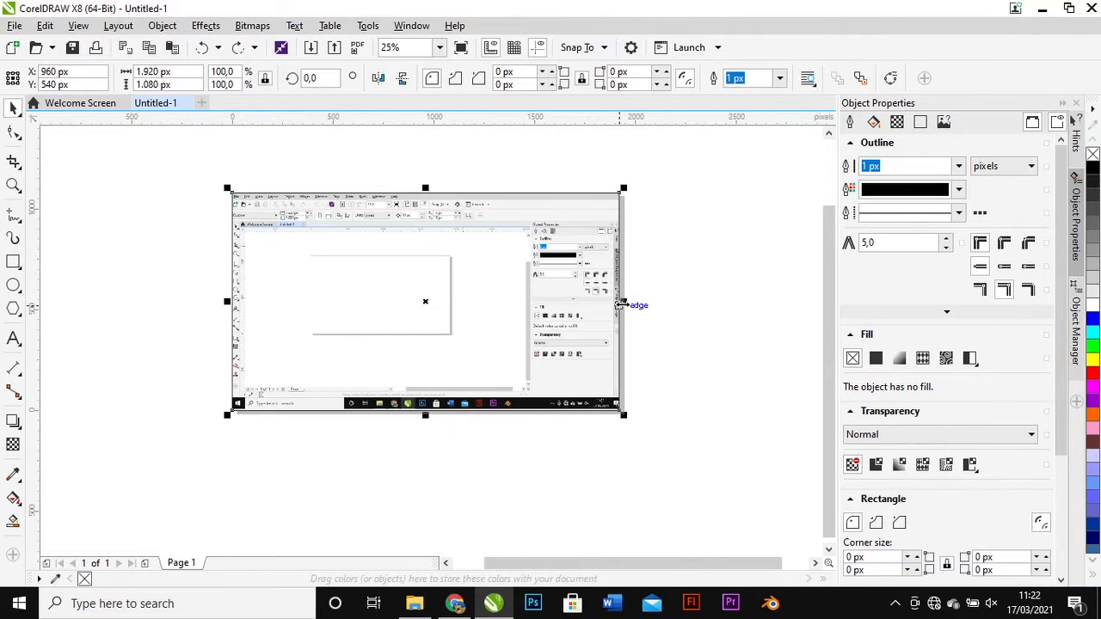
# - Narrow the rectangle to about 818 px wide, intersect it with the screenshot, and delete the full-width screenshot
pyautogui.moveTo(619, 293); pyautogui.dragTo(400, 299)
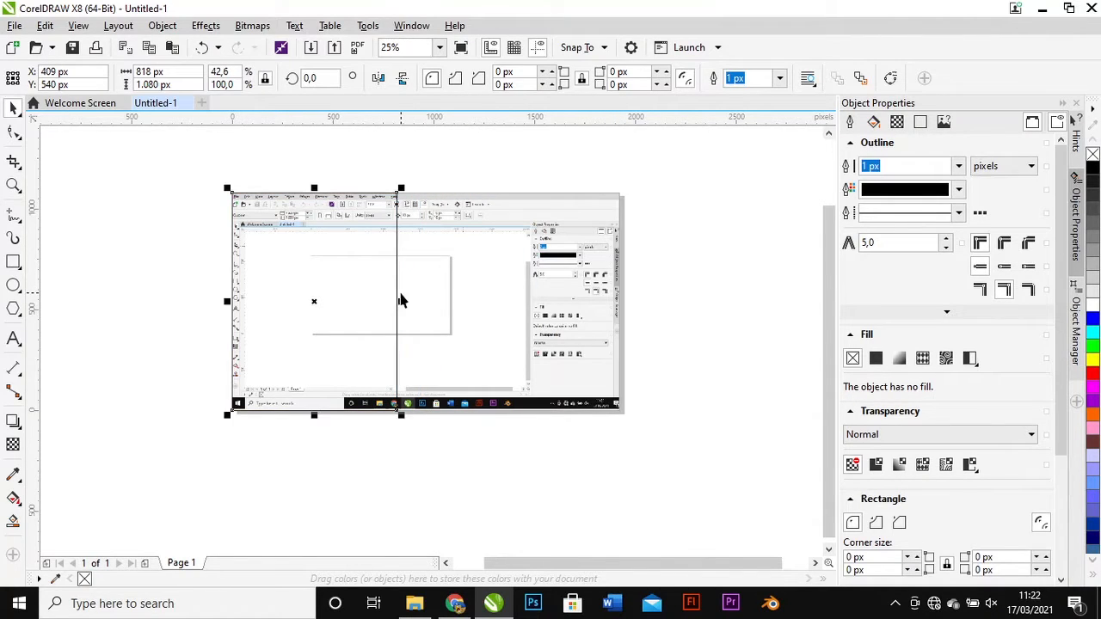
pyautogui.keyDown('shift'); pyautogui.click(463, 274); pyautogui.keyUp('shift')
pyautogui.click(508, 78)
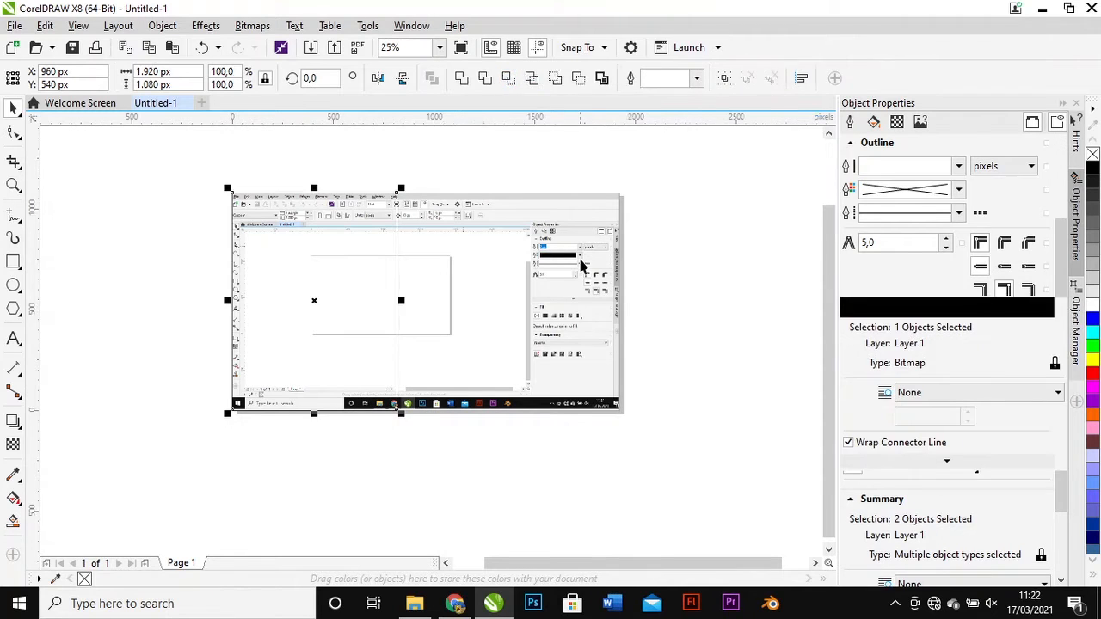
pyautogui.click(592, 282)
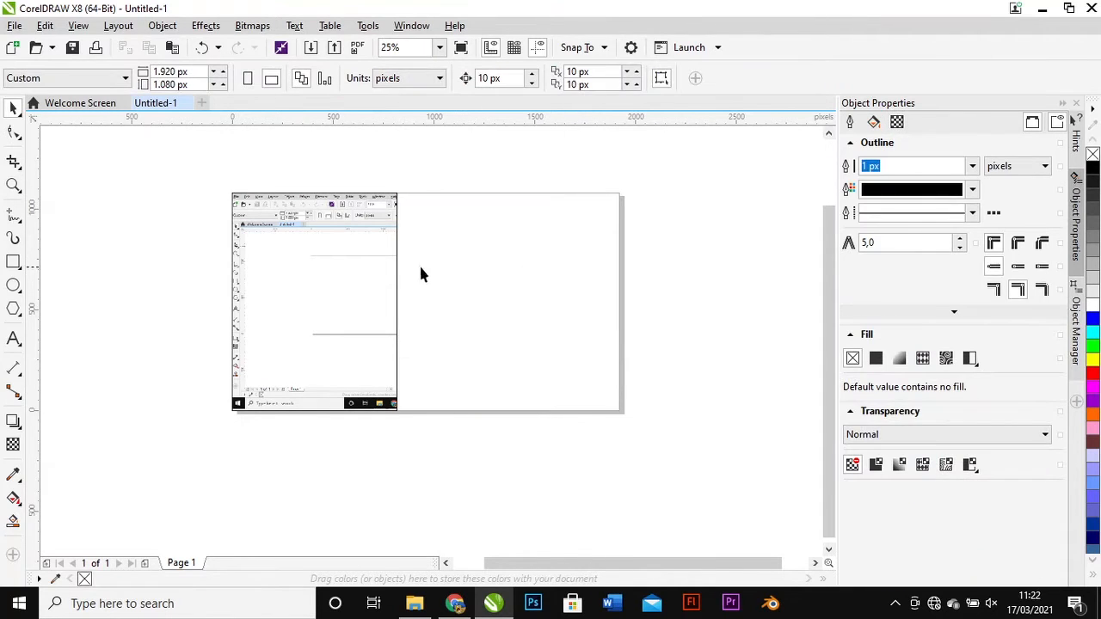
pyautogui.click(385, 269)
pyautogui.click(454, 253)
# - Draw a closed three-node shape about 206 × 1080 px with the Pen tool along the cropped screenshot's cut edge
pyautogui.click(19, 224)
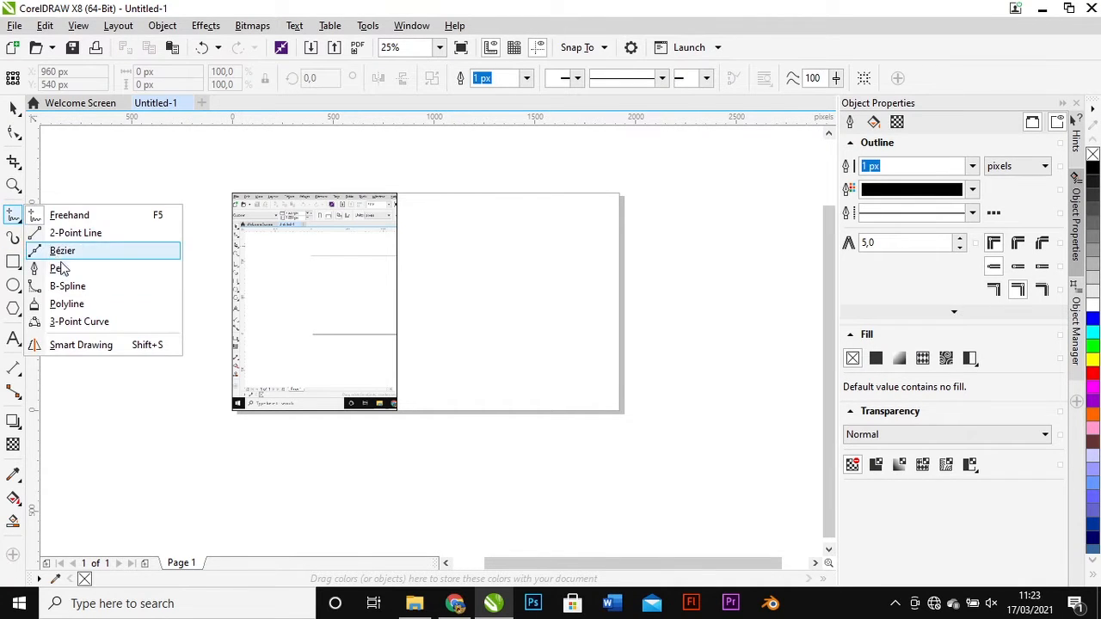
pyautogui.click(62, 267)
pyautogui.scroll(1, 418, 200)
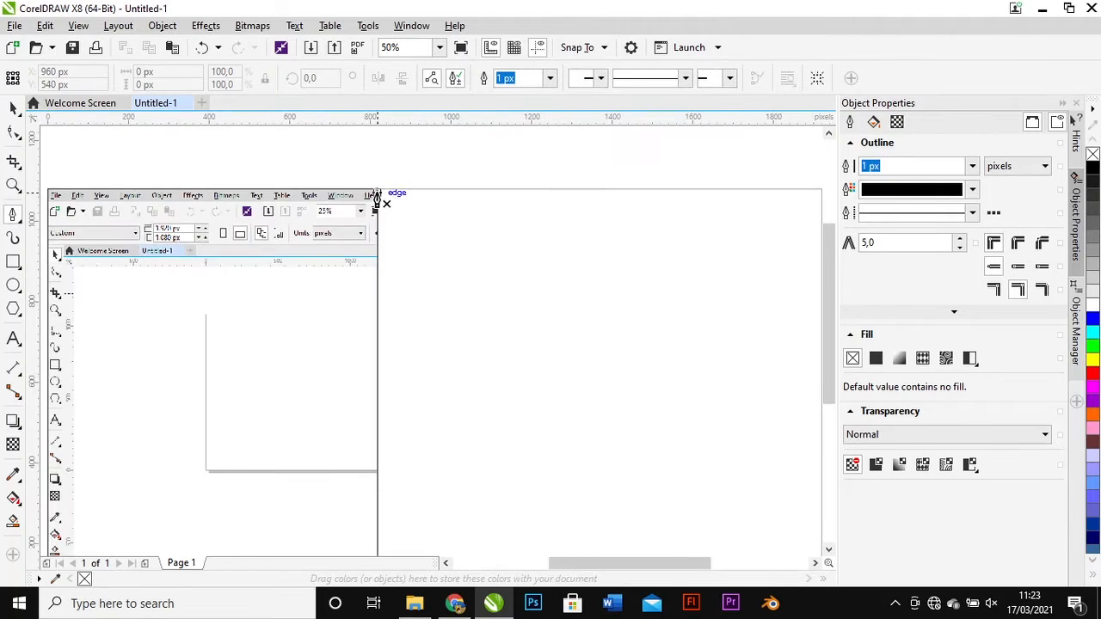
pyautogui.click(376, 196)
pyautogui.scroll(-2, 492, 205)
pyautogui.scroll(2, 455, 263)
pyautogui.click(435, 292)
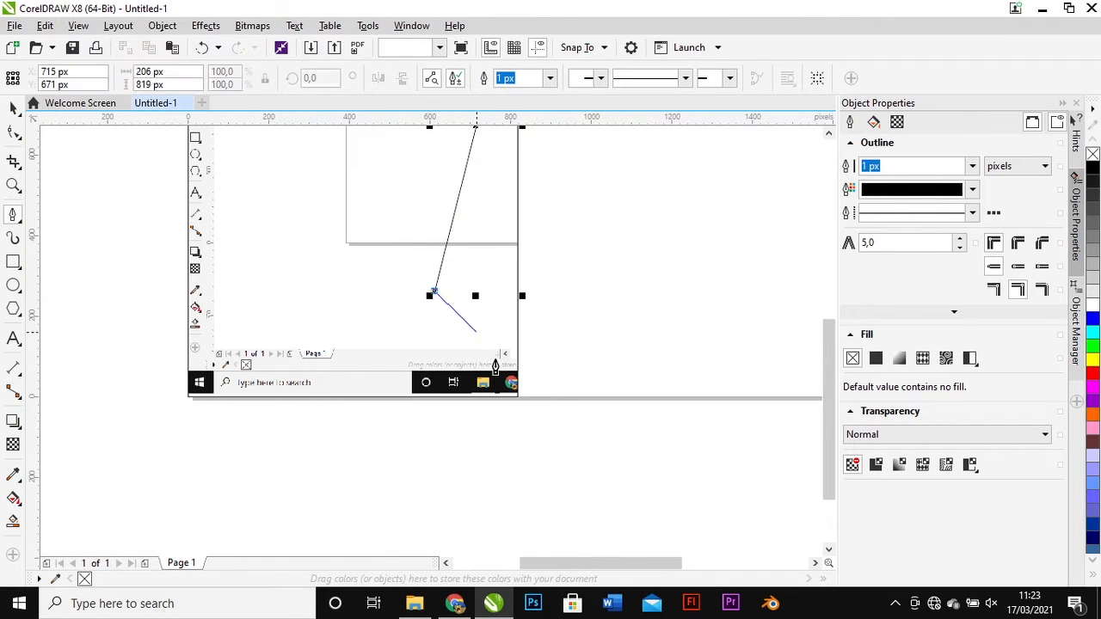
pyautogui.doubleClick(516, 393)
pyautogui.scroll(-3, 556, 418)
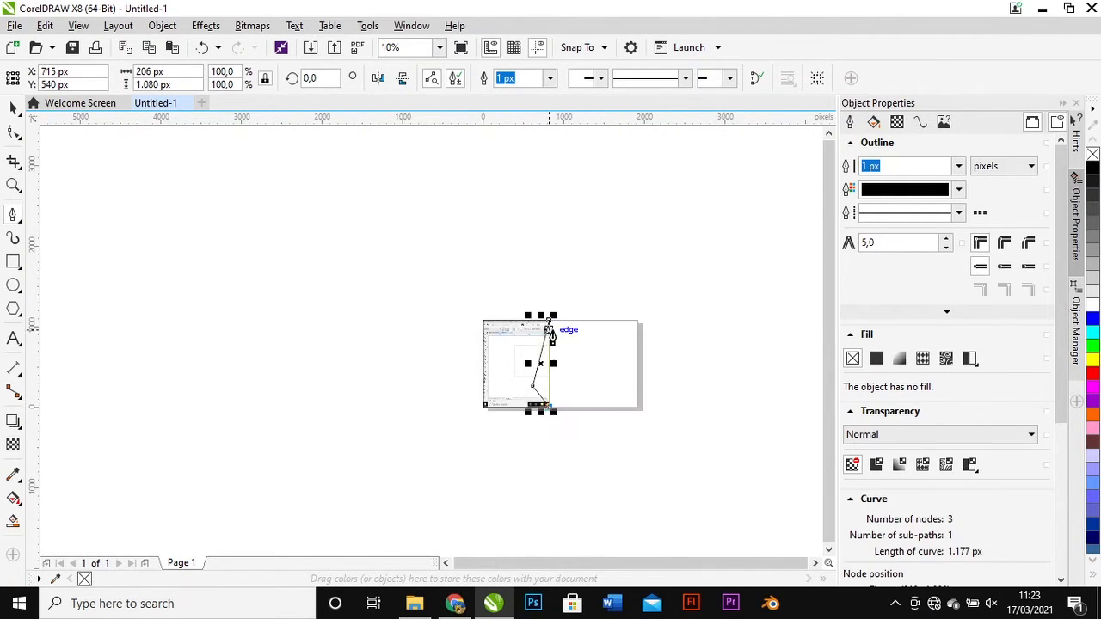
pyautogui.scroll(3, 551, 335)
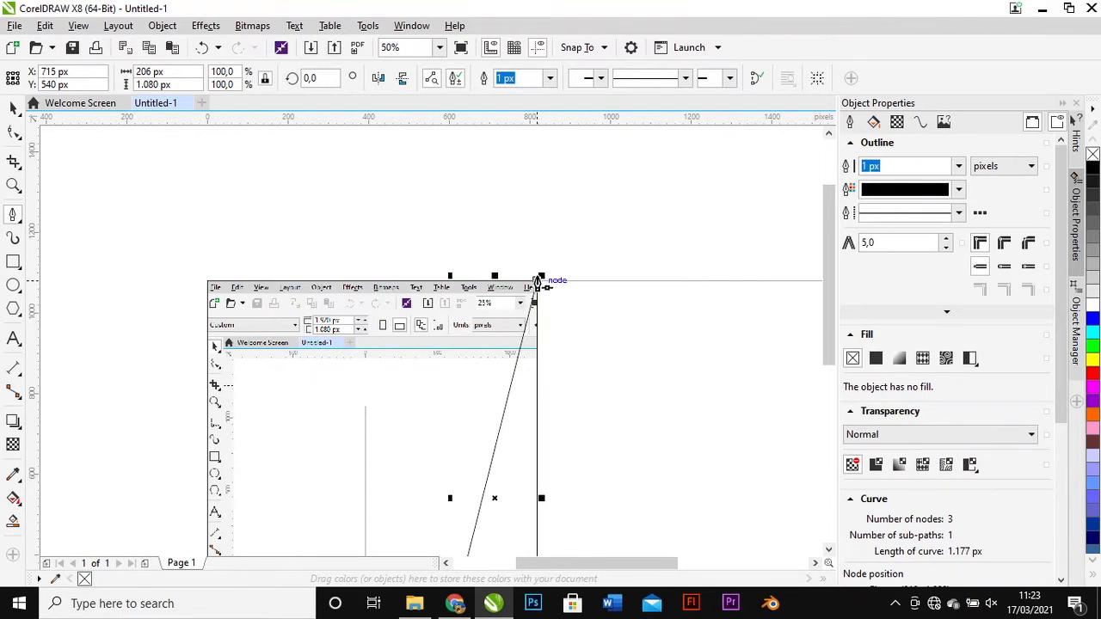
pyautogui.click(538, 281)
pyautogui.scroll(-4, 538, 281)
pyautogui.scroll(4, 508, 279)
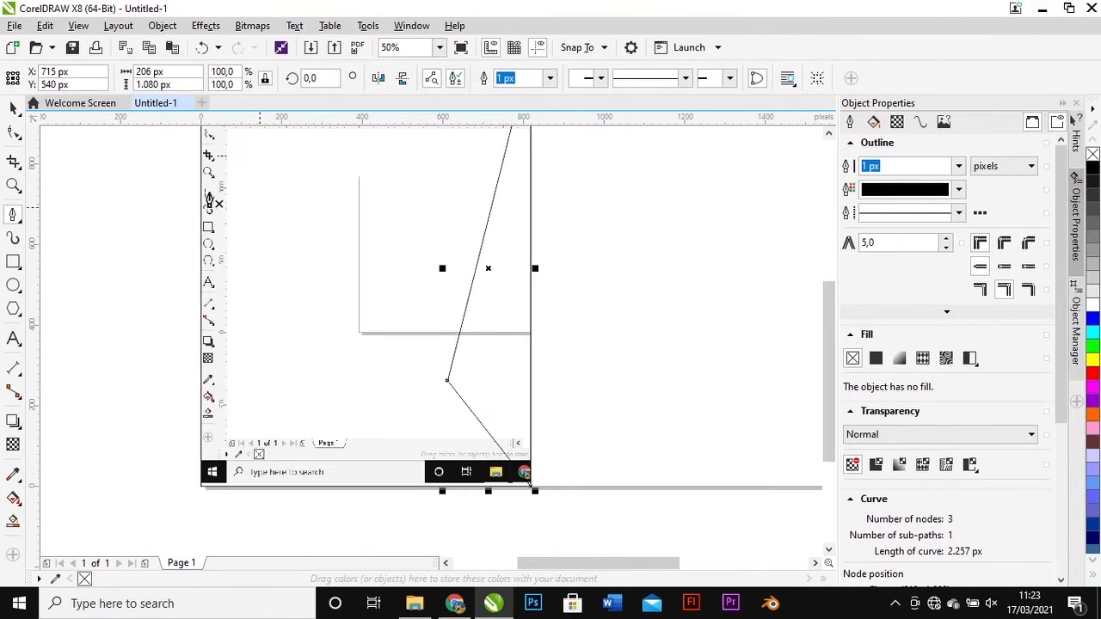
# - Convert the shape's short lower segment and its long vertical segment to curves and bend both outward
pyautogui.click(13, 131)
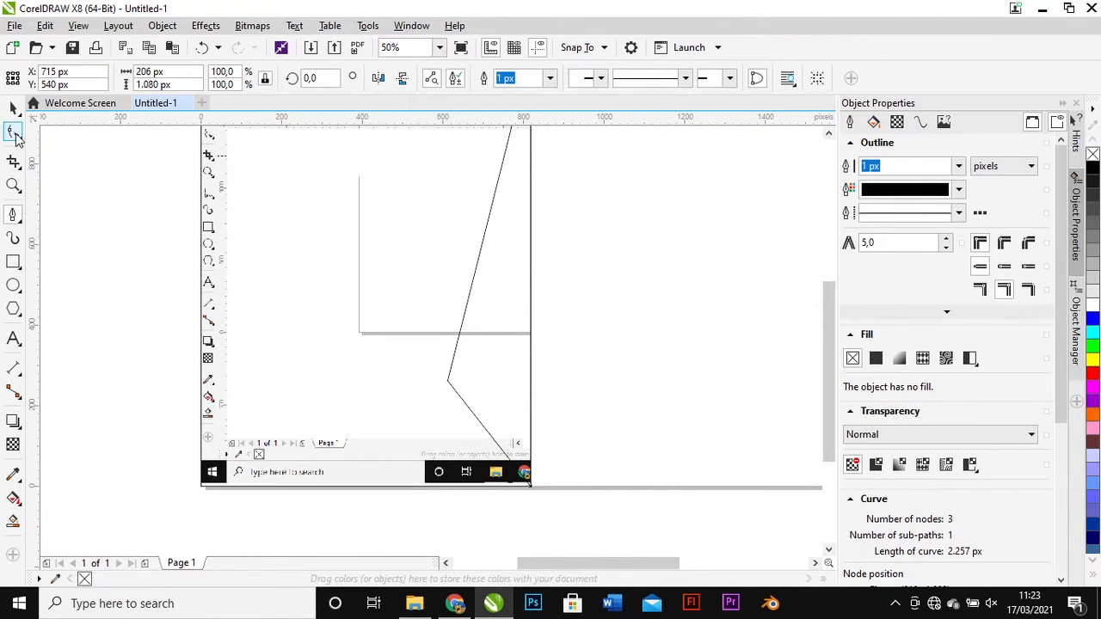
pyautogui.rightClick(466, 409)
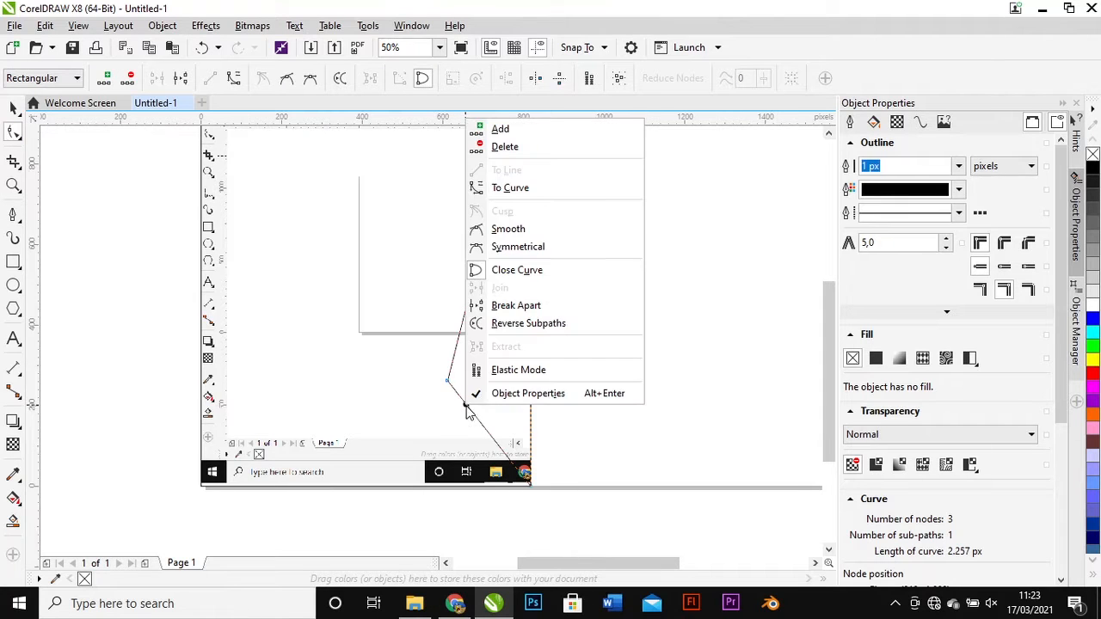
pyautogui.click(511, 187)
pyautogui.moveTo(482, 424); pyautogui.dragTo(525, 447)
pyautogui.rightClick(530, 341)
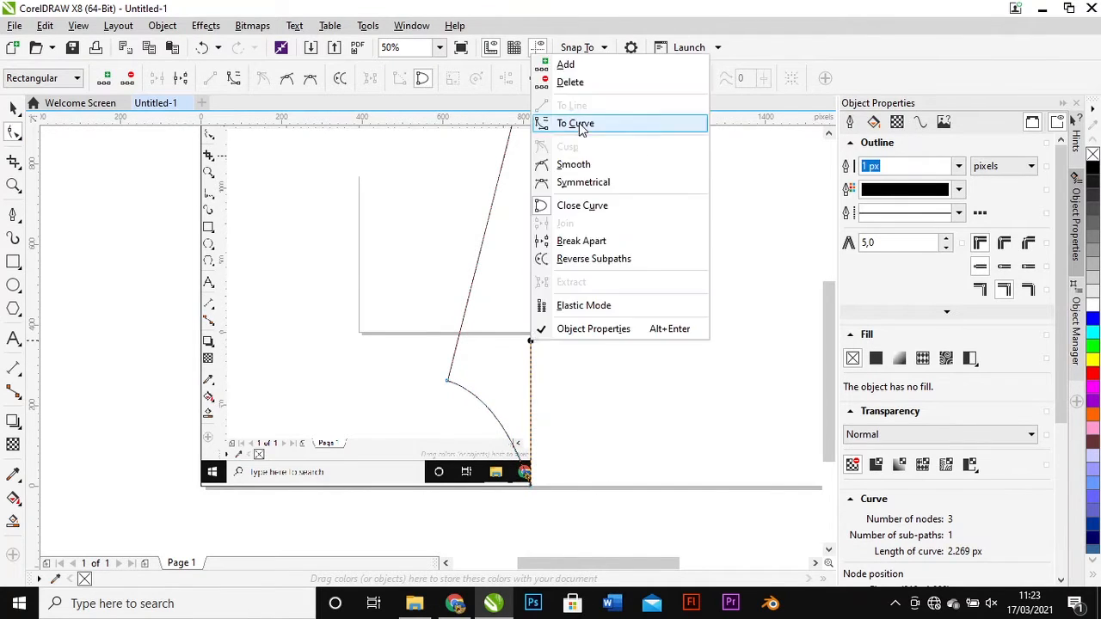
pyautogui.click(580, 129)
pyautogui.moveTo(546, 198)
pyautogui.mouseDown()
pyautogui.moveTo(542, 250)
pyautogui.moveTo(536, 195)
pyautogui.mouseUp()
pyautogui.scroll(-1, 617, 234)
# - Delete the narrowed rectangle framing the cropped screenshot
pyautogui.click(13, 108)
pyautogui.click(438, 228)
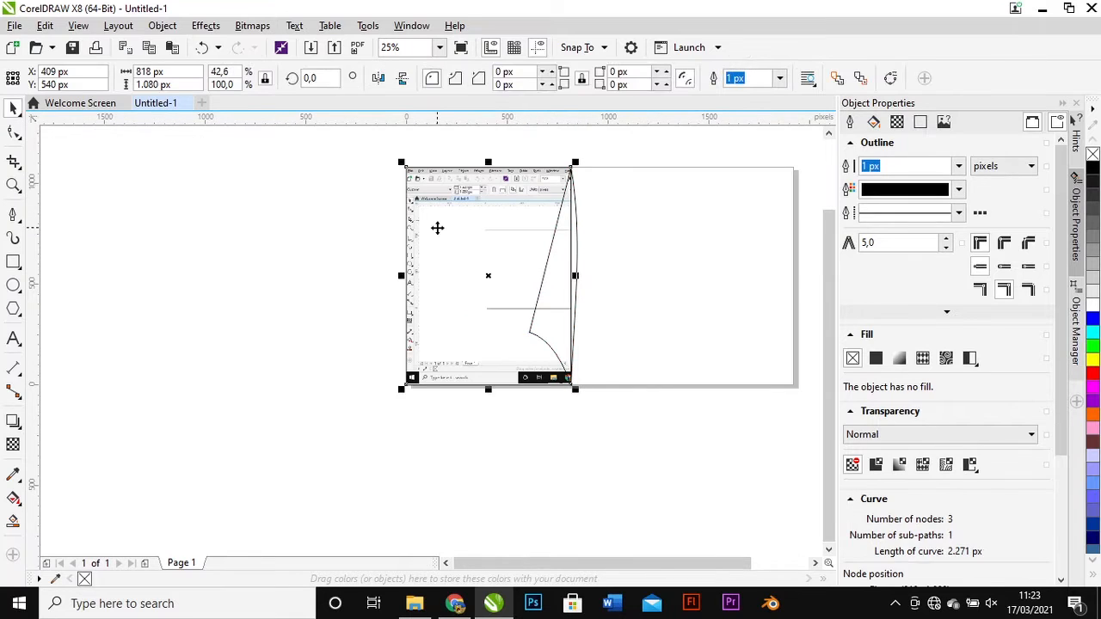
pyautogui.press('Delete')
# - Fill the curved page-fold shape with white (#FFFFFF)
pyautogui.scroll(1, 581, 290)
pyautogui.click(534, 314)
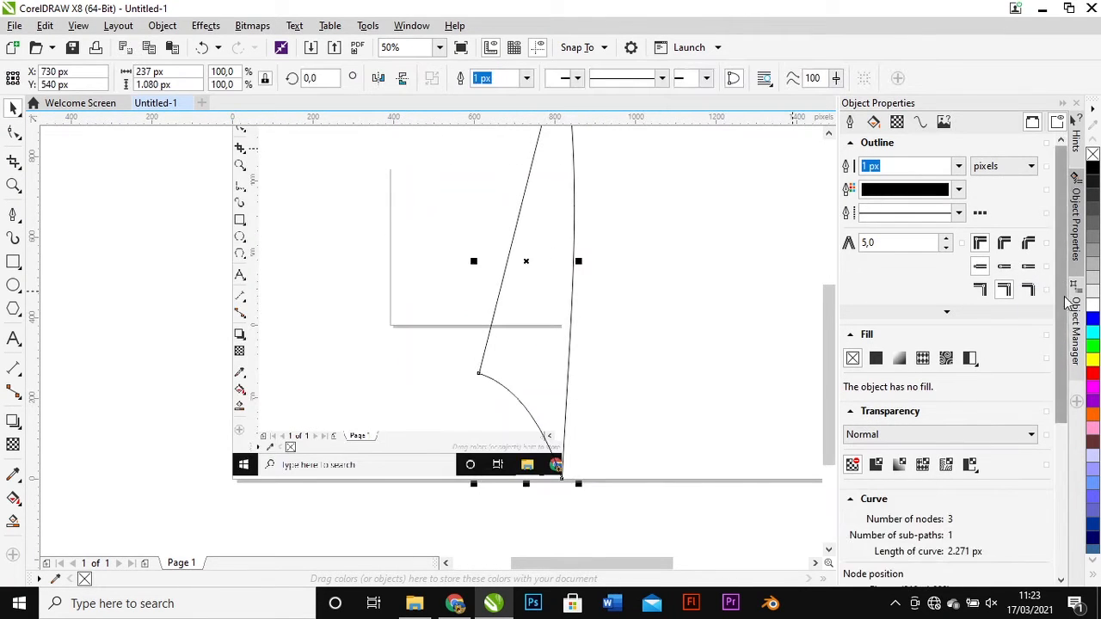
pyautogui.click(1092, 387)
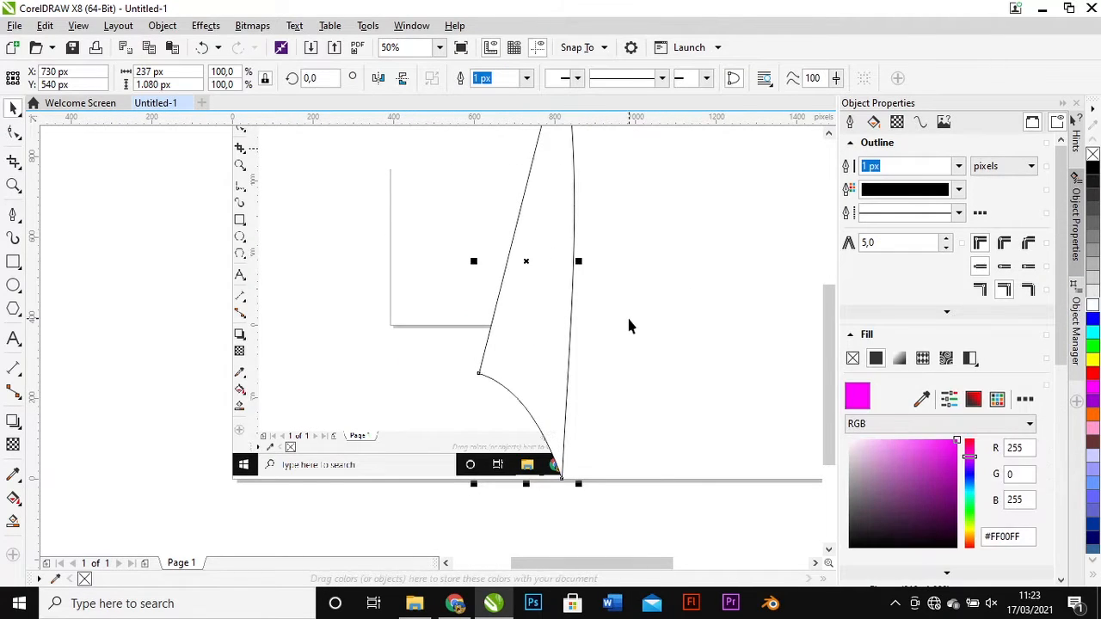
pyautogui.click(583, 430)
pyautogui.scroll(1, 583, 433)
pyautogui.scroll(-2, 578, 427)
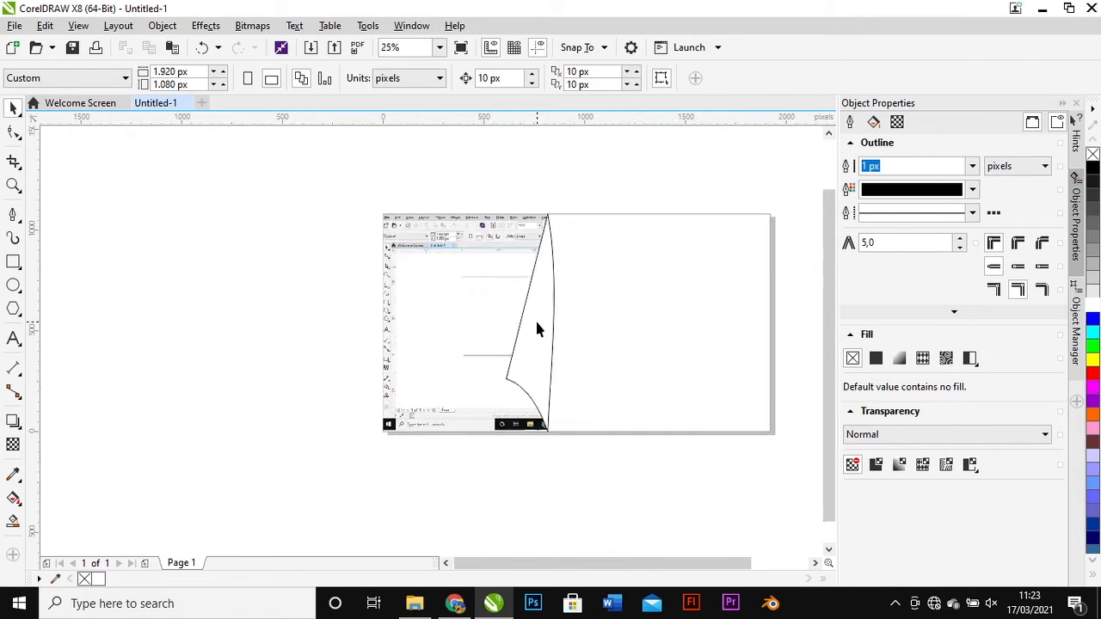
pyautogui.scroll(2, 540, 394)
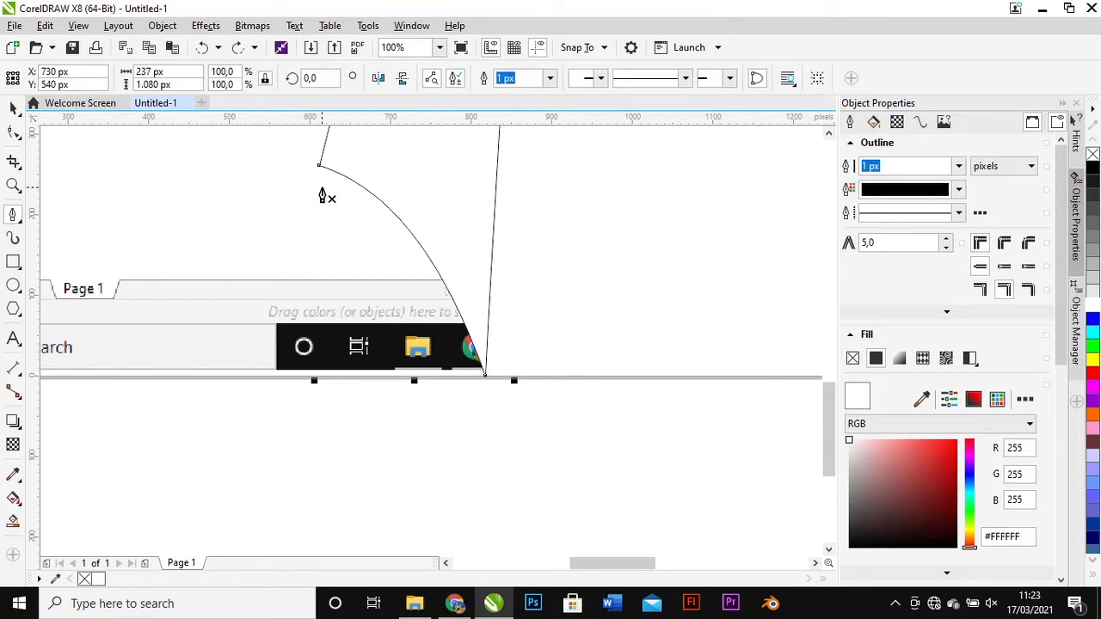
# - Draw a second closed three-node Pen shape about 203 × 1080 px, offset just beneath the white flap's lower corner
pyautogui.click(323, 187)
pyautogui.click(485, 376)
pyautogui.scroll(-1, 486, 305)
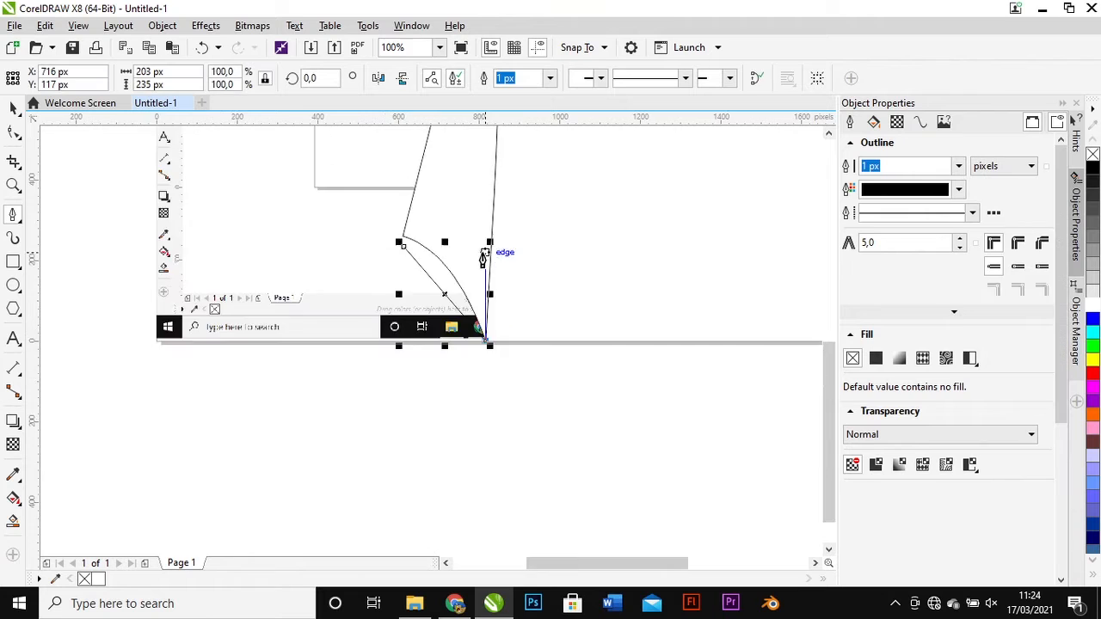
pyautogui.scroll(-3, 485, 257)
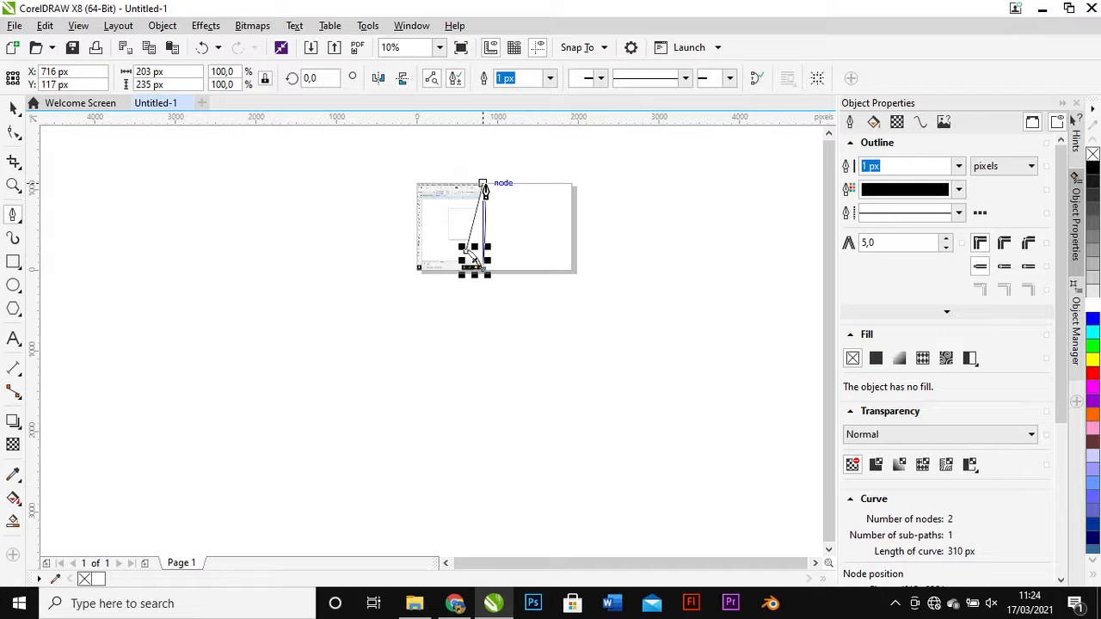
pyautogui.click(484, 186)
pyautogui.scroll(3, 469, 243)
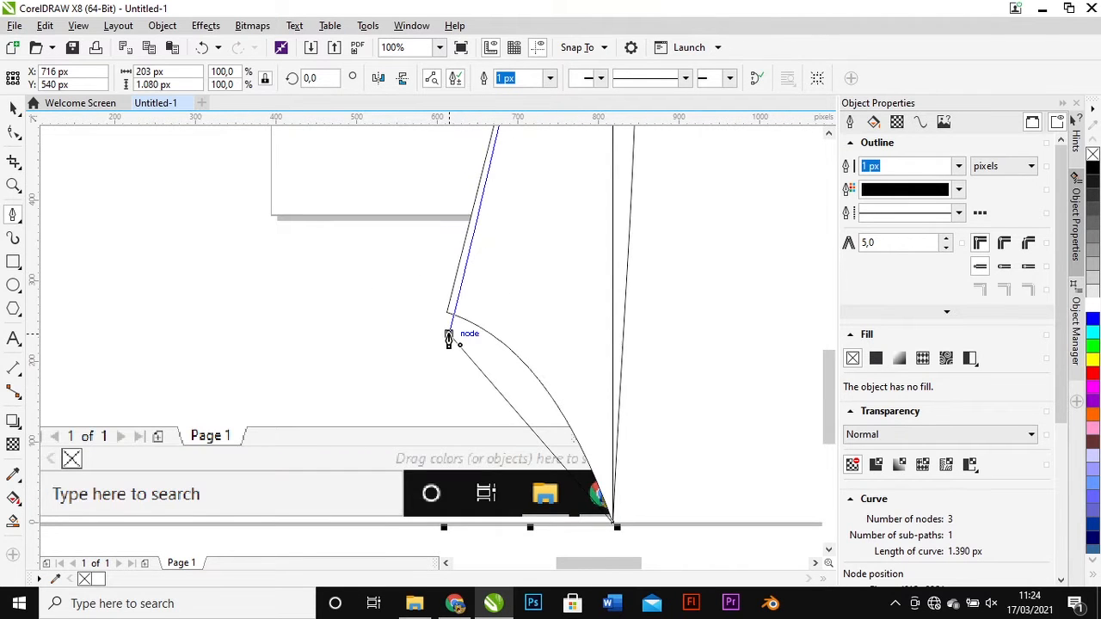
pyautogui.click(449, 336)
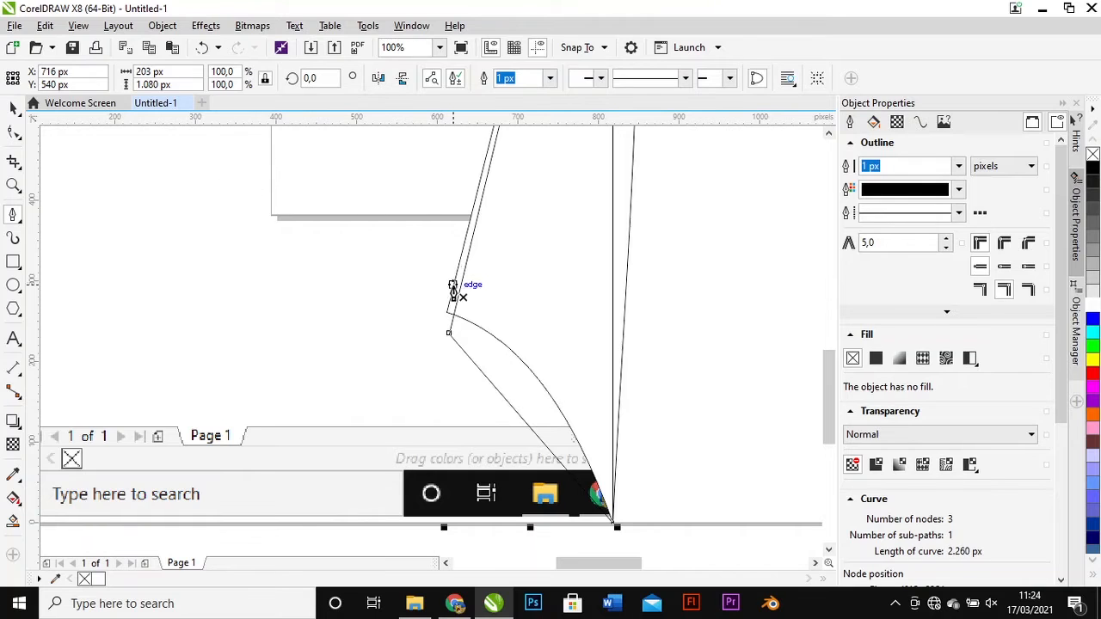
# - Convert the new shape's short lower segment to a curve and bend it parallel to the flap's lower edge
pyautogui.click(13, 131)
pyautogui.rightClick(463, 367)
pyautogui.click(492, 386)
pyautogui.moveTo(465, 339); pyautogui.dragTo(455, 340)
# - Fill the new shape with black and order it behind the white flap
pyautogui.click(14, 108)
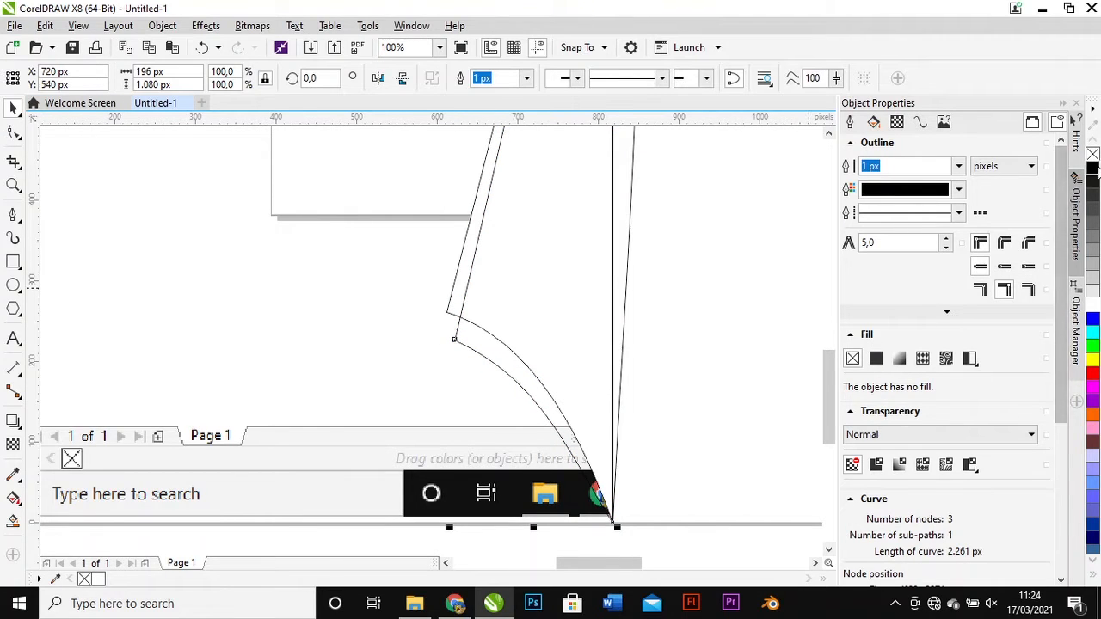
pyautogui.moveTo(1093, 170); pyautogui.dragTo(551, 327)
pyautogui.rightClick(524, 315)
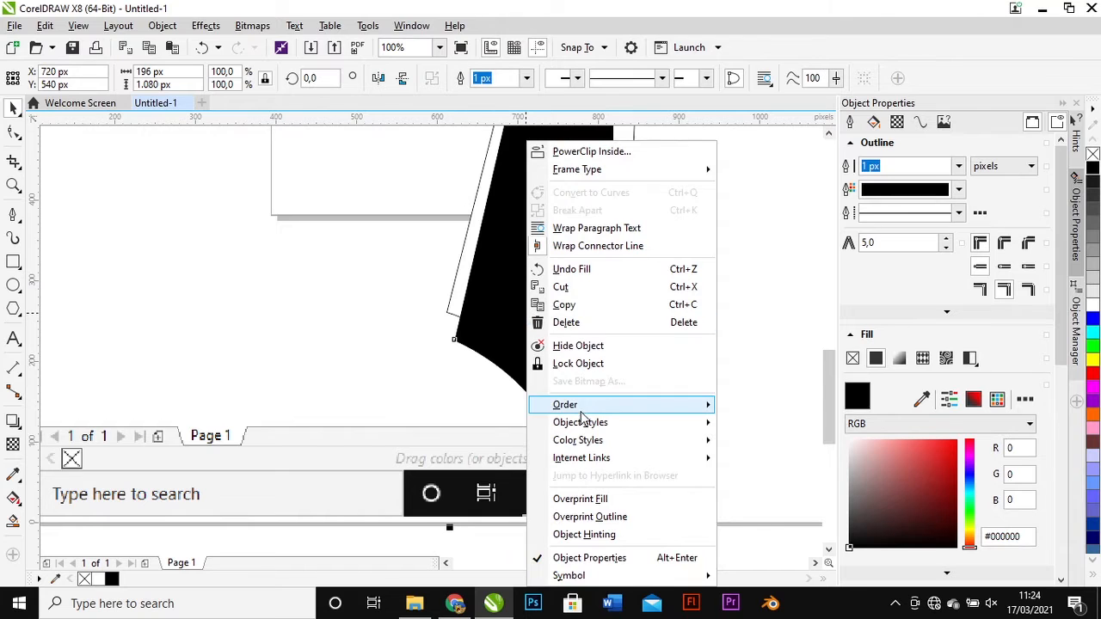
pyautogui.moveTo(602, 407)
pyautogui.click(779, 527)
pyautogui.click(499, 391)
# - Straighten the white flap's long outer segment and move the bottom corner nodes of the flap and black shape inward
pyautogui.scroll(-2, 514, 352)
pyautogui.doubleClick(528, 278)
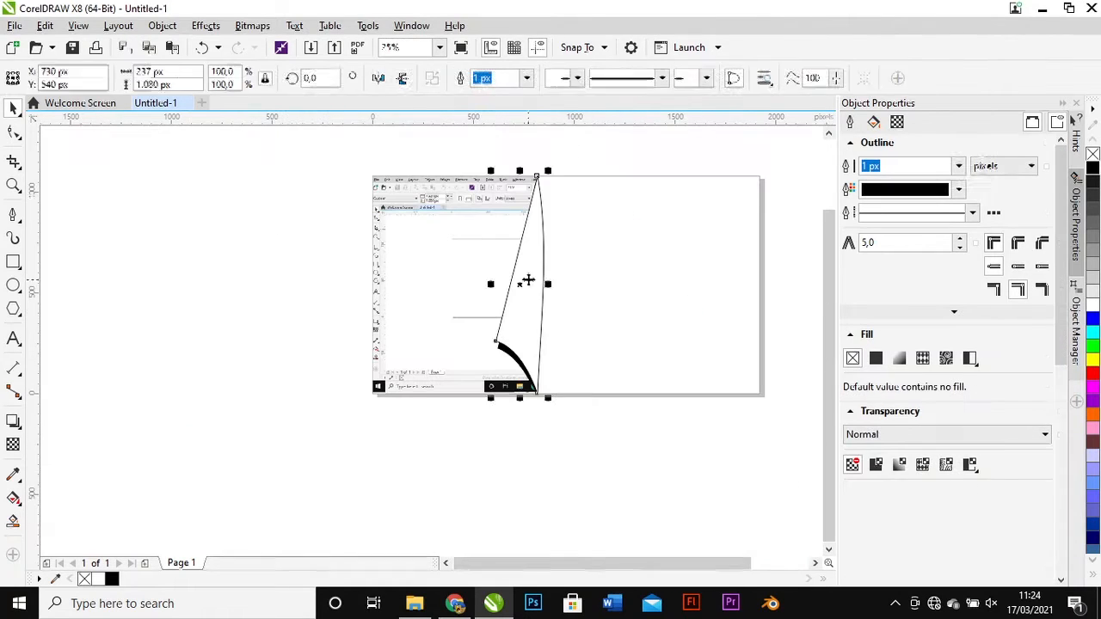
pyautogui.rightClick(540, 240)
pyautogui.click(570, 288)
pyautogui.scroll(2, 529, 168)
pyautogui.scroll(-1, 517, 177)
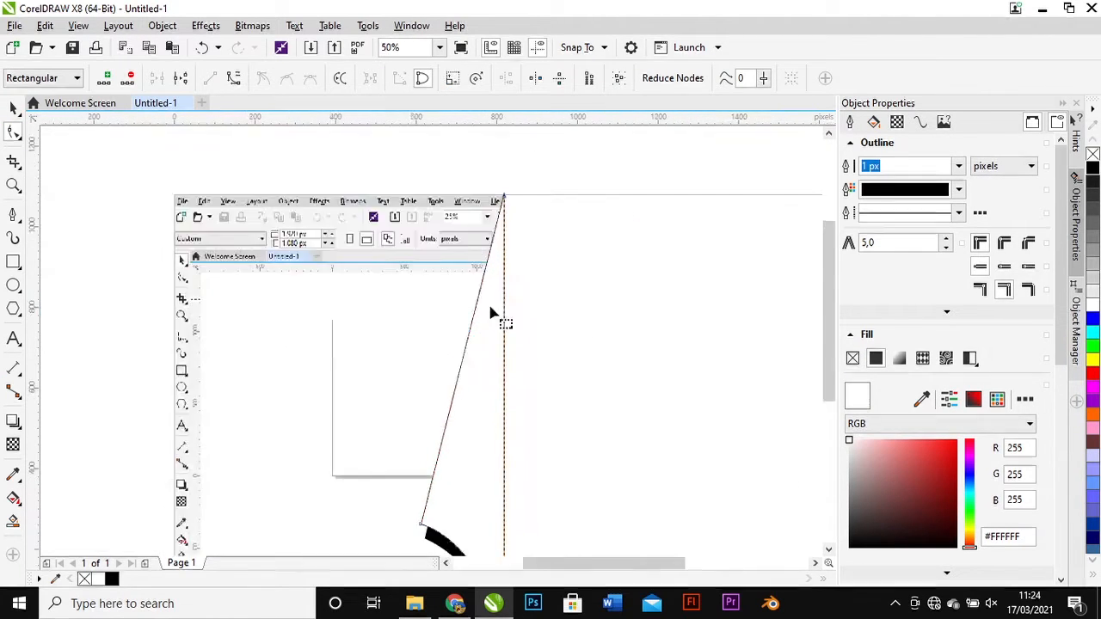
pyautogui.moveTo(514, 524); pyautogui.dragTo(491, 515)
pyautogui.click(505, 443)
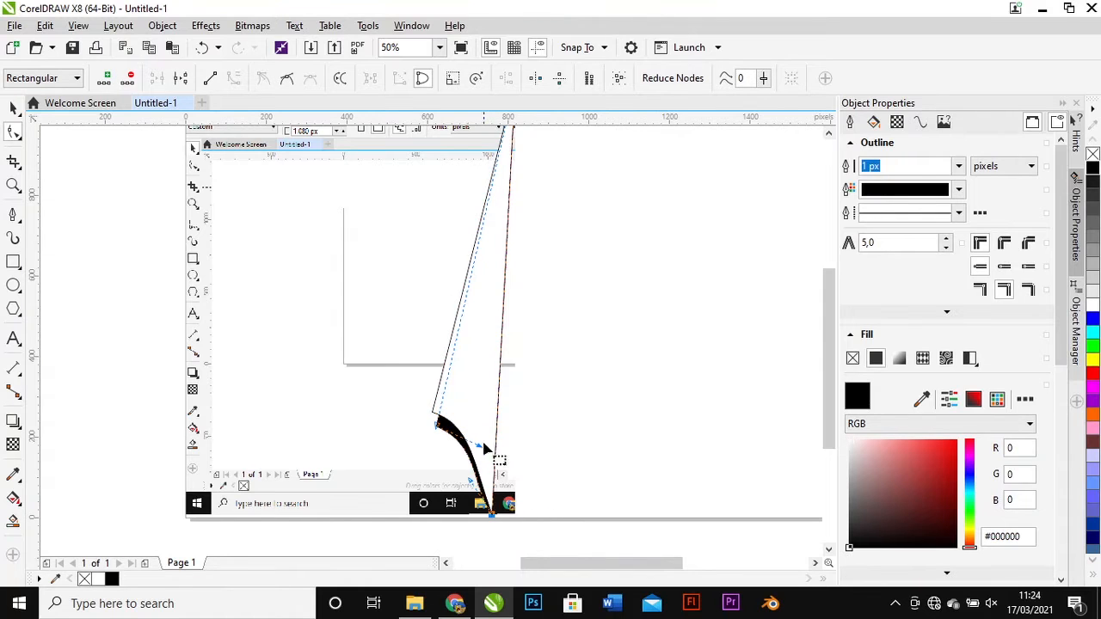
# - Draw a closed four-node Pen outline about 818 × 1072 px around the screenshot, following the flap's slanted outer edge
pyautogui.scroll(-1, 469, 352)
pyautogui.click(467, 356)
pyautogui.click(298, 209)
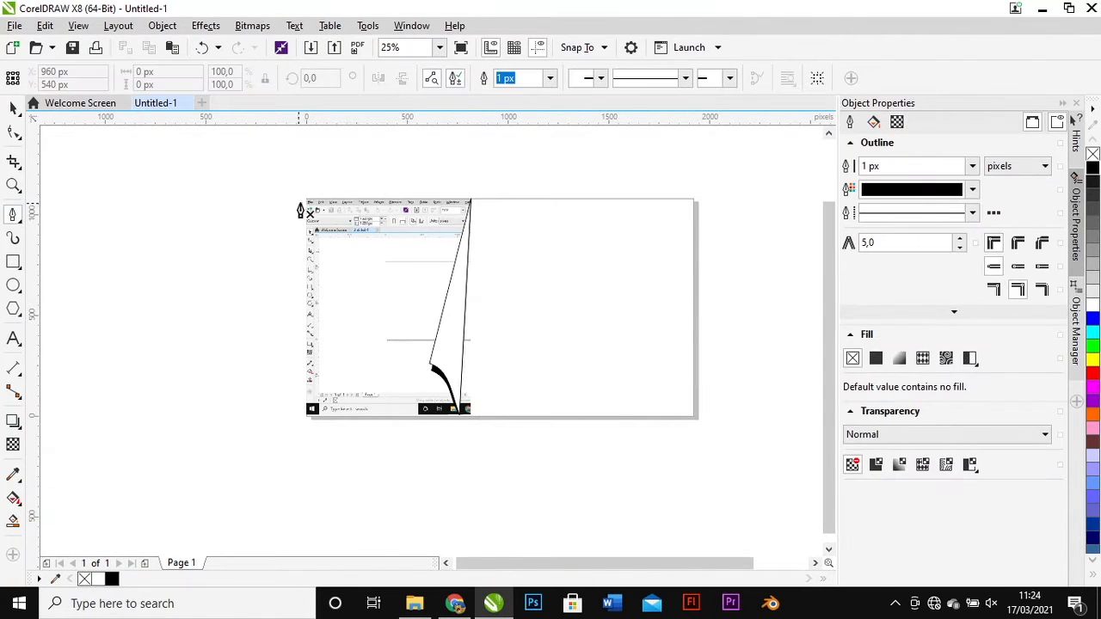
pyautogui.click(458, 414)
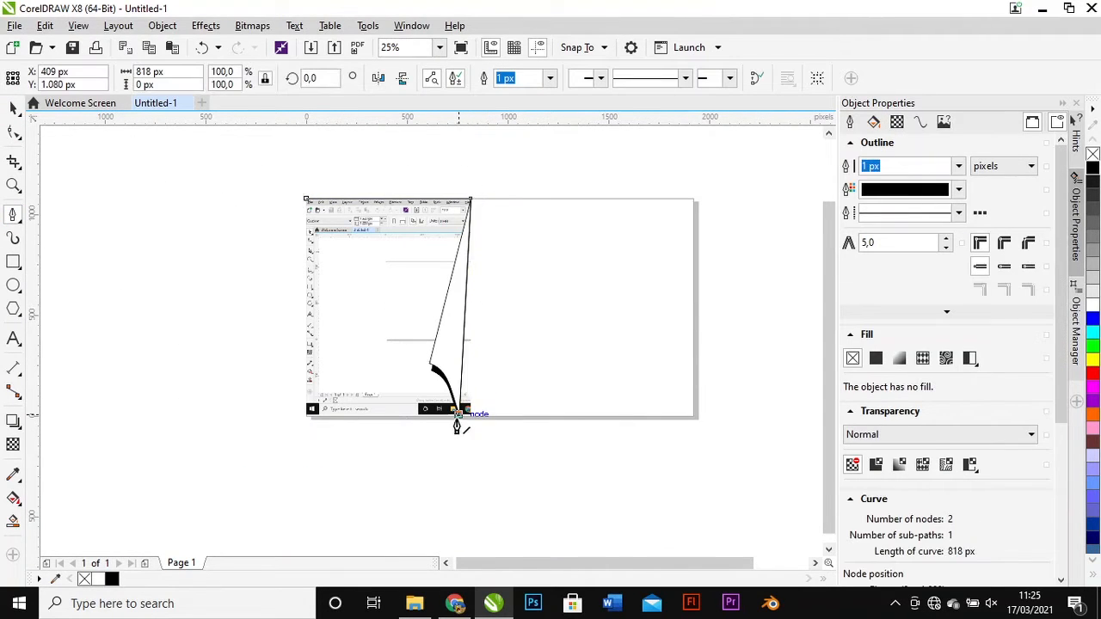
pyautogui.click(306, 417)
pyautogui.click(303, 198)
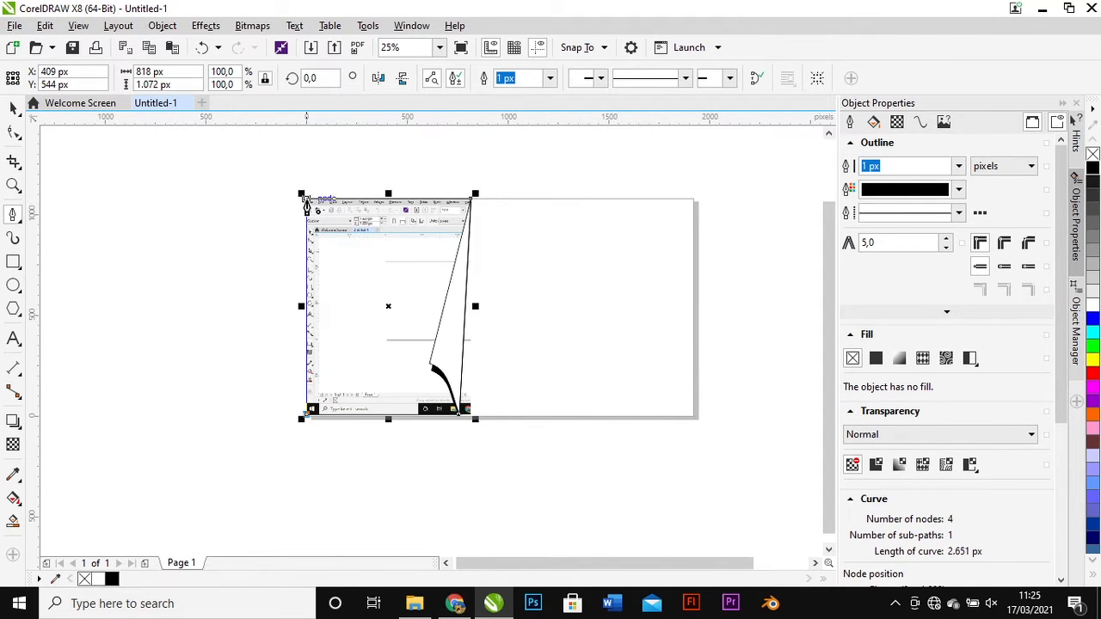
pyautogui.click(14, 108)
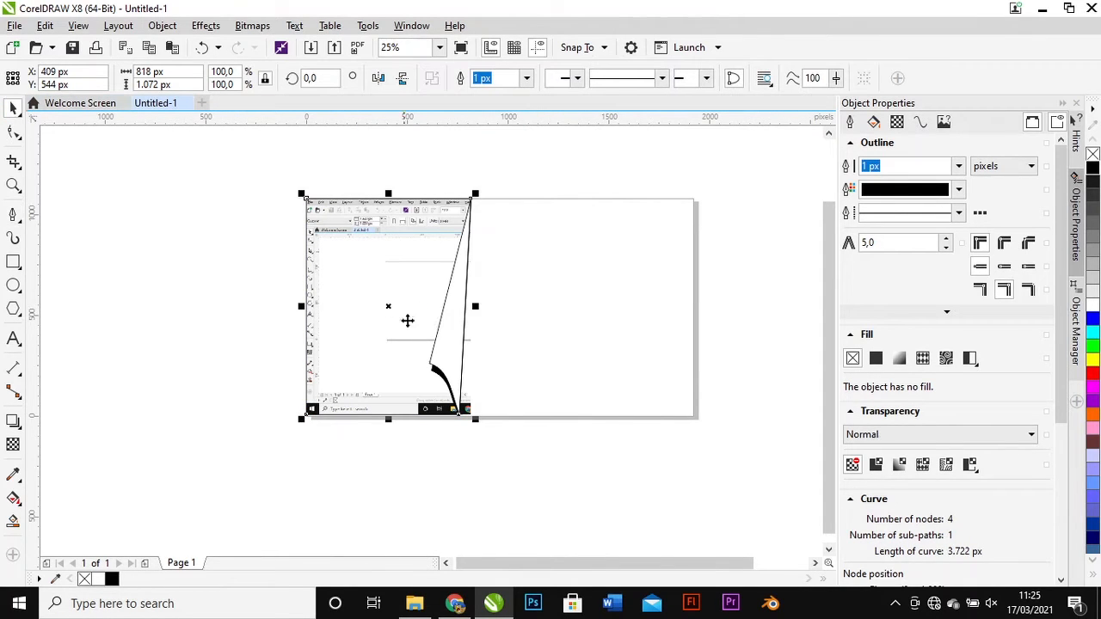
# - Cut the screenshot to the four-node outline and delete the leftover bitmap beyond the flap
pyautogui.scroll(2, 475, 380)
pyautogui.keyDown('shift'); pyautogui.click(448, 369); pyautogui.keyUp('shift')
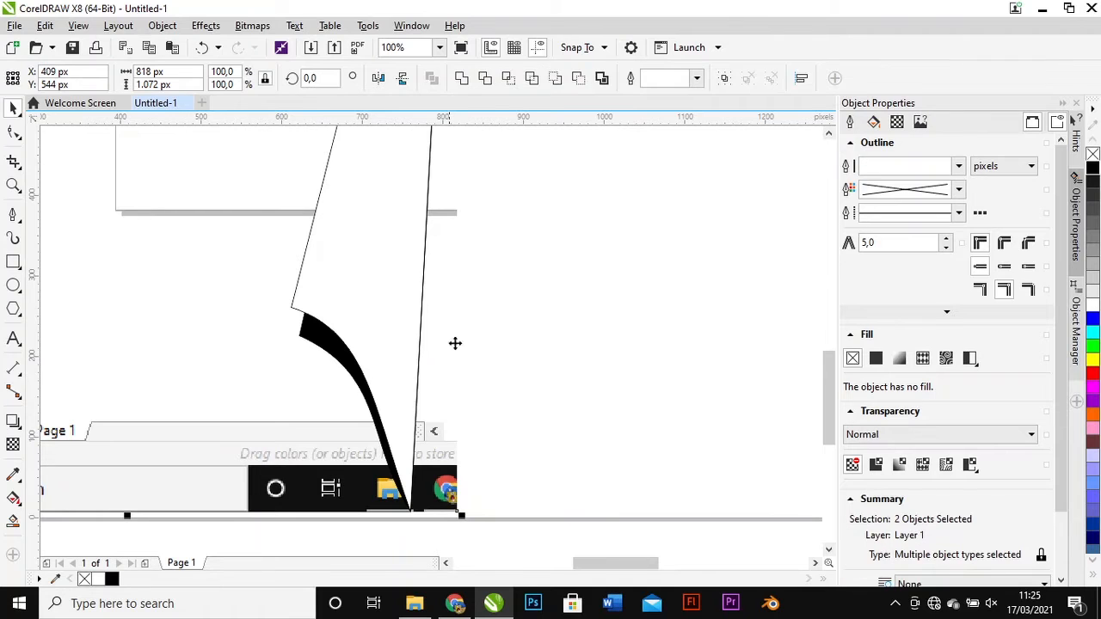
pyautogui.click(447, 357)
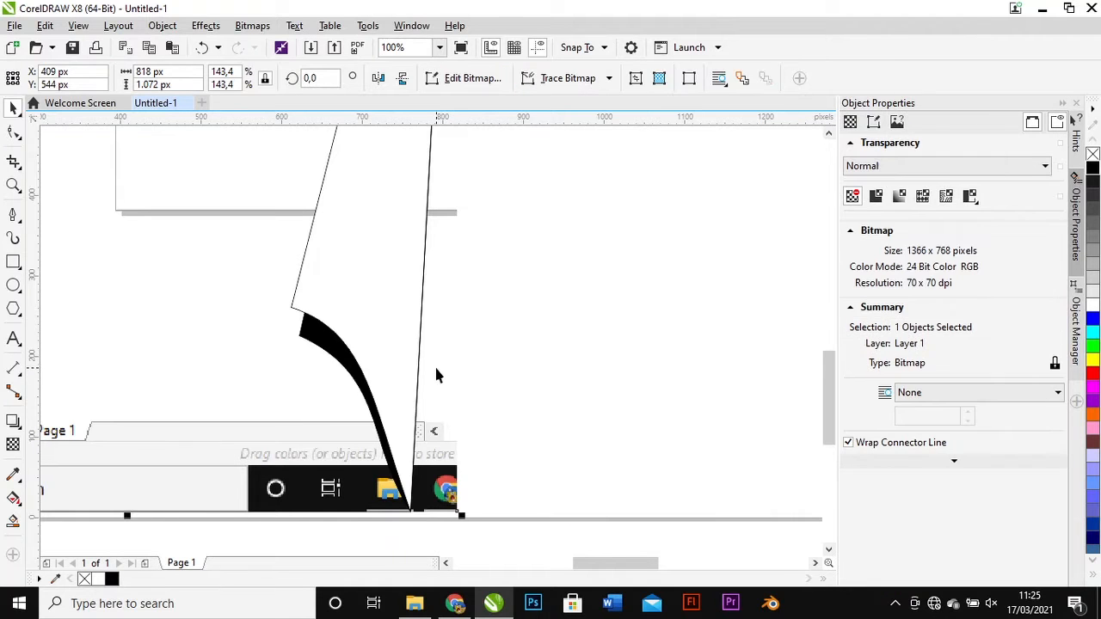
pyautogui.press('Delete')
pyautogui.scroll(-2, 434, 364)
pyautogui.scroll(2, 412, 341)
pyautogui.click(342, 387)
pyautogui.click(897, 122)
pyautogui.click(507, 360)
pyautogui.scroll(-1, 508, 362)
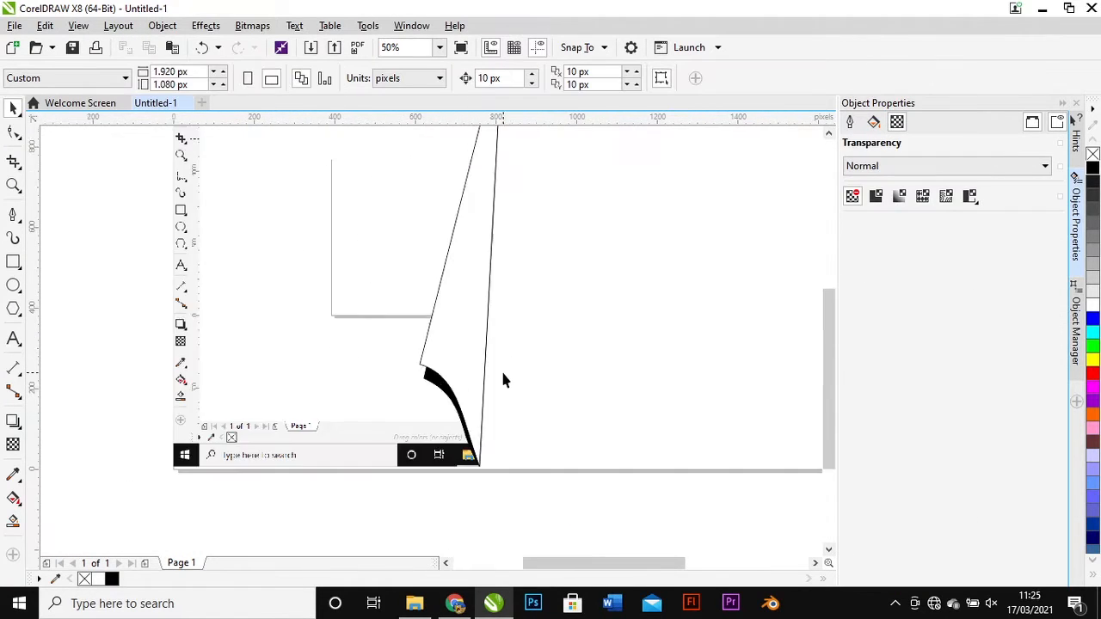
# - Lower the inner corner nodes of the white flap and the black shape and reshape the black shape's lower curve
pyautogui.scroll(1, 501, 368)
pyautogui.click(13, 132)
pyautogui.click(339, 356)
pyautogui.moveTo(337, 358); pyautogui.dragTo(381, 370)
pyautogui.moveTo(346, 387); pyautogui.dragTo(360, 420)
pyautogui.moveTo(384, 467); pyautogui.dragTo(439, 480)
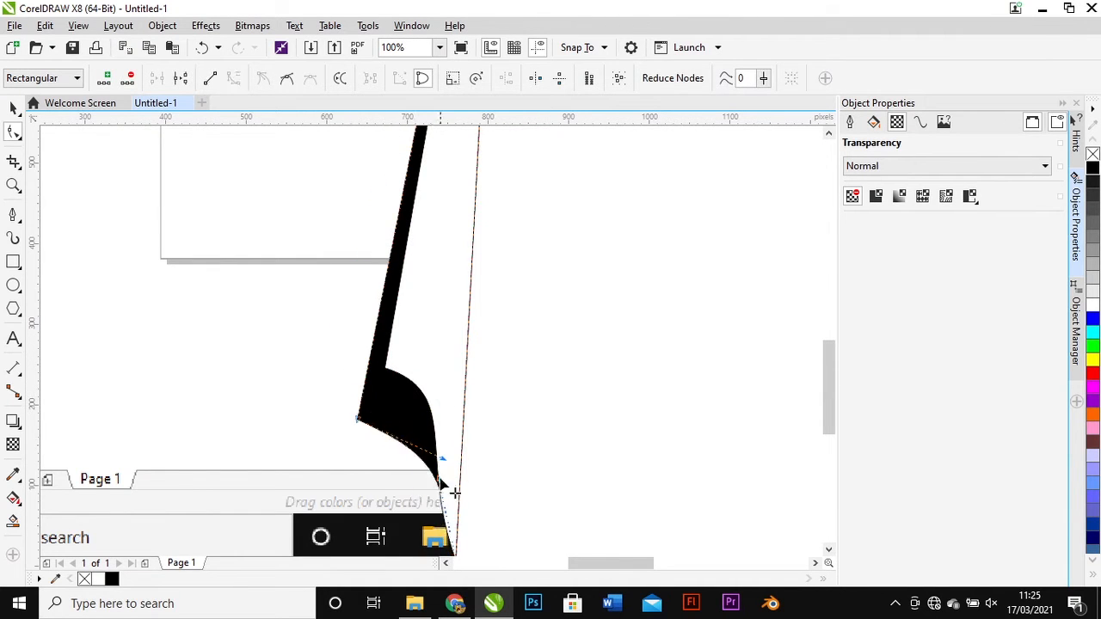
pyautogui.moveTo(381, 370); pyautogui.dragTo(352, 406)
# - Try moving the flap's bottom corner node outward, and undo the move
pyautogui.click(454, 555)
pyautogui.scroll(1, 445, 464)
pyautogui.moveTo(470, 545); pyautogui.dragTo(499, 546)
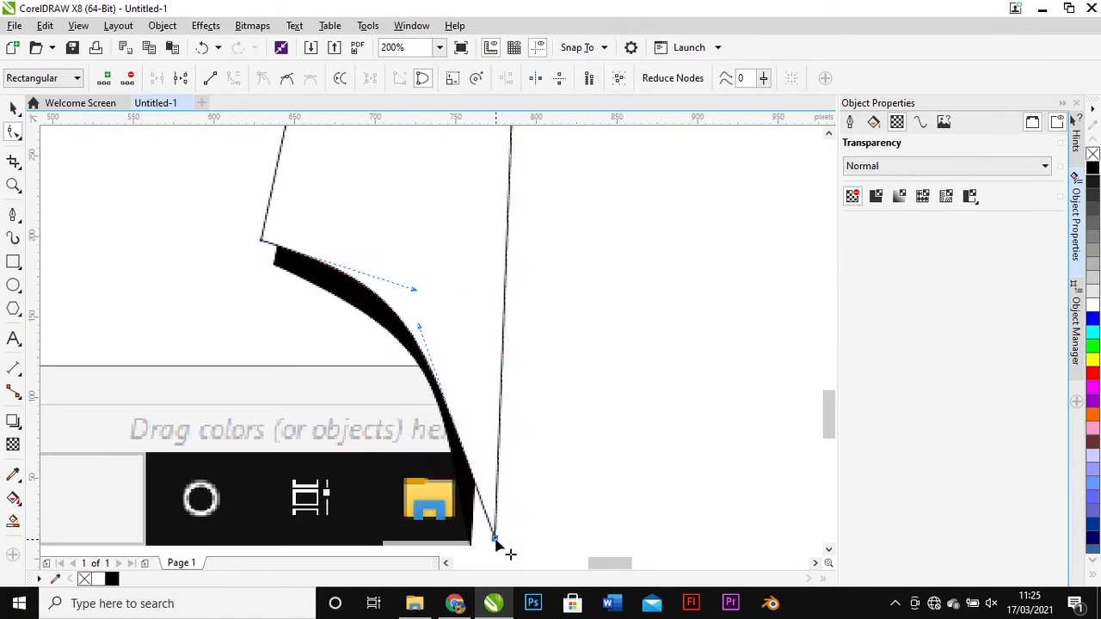
pyautogui.hotkey('ctrl', 'z')
# - Adjust the lower curves of the white flap and the black shape to leave a thin black shadow under the fold
pyautogui.moveTo(391, 324); pyautogui.dragTo(432, 320)
pyautogui.scroll(-1, 431, 320)
pyautogui.scroll(1, 429, 320)
pyautogui.click(368, 370)
pyautogui.scroll(-1, 363, 354)
pyautogui.scroll(1, 440, 378)
pyautogui.click(471, 364)
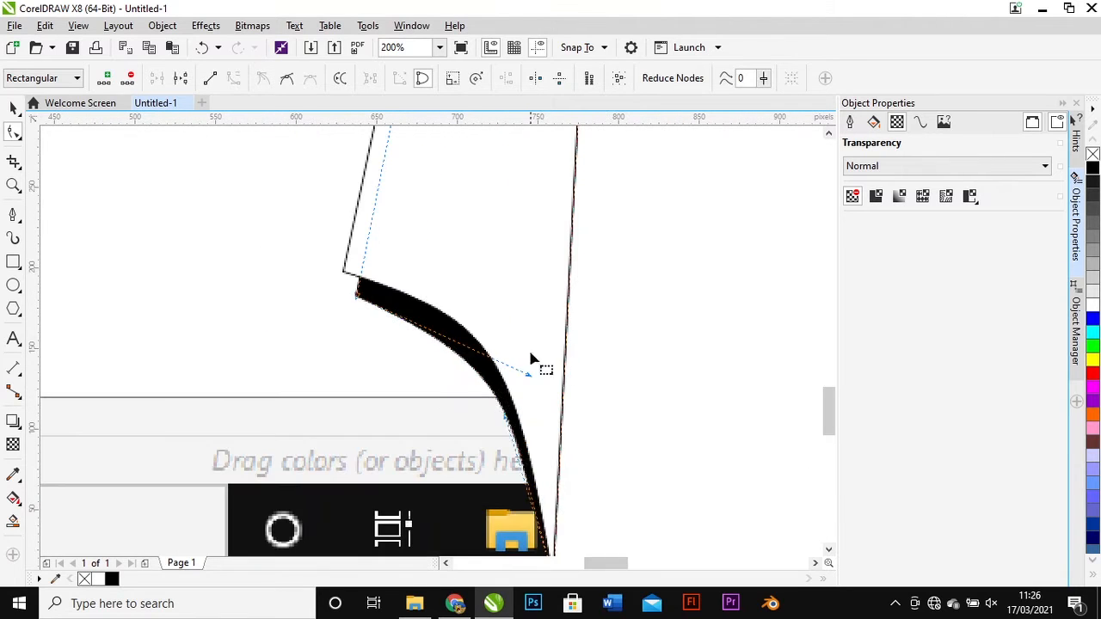
pyautogui.moveTo(524, 375); pyautogui.dragTo(488, 320)
pyautogui.scroll(-1, 495, 344)
pyautogui.scroll(-2, 545, 387)
# - Give the white flap a thicker outline
pyautogui.press('space')
pyautogui.click(588, 359)
pyautogui.scroll(1, 589, 327)
pyautogui.click(486, 318)
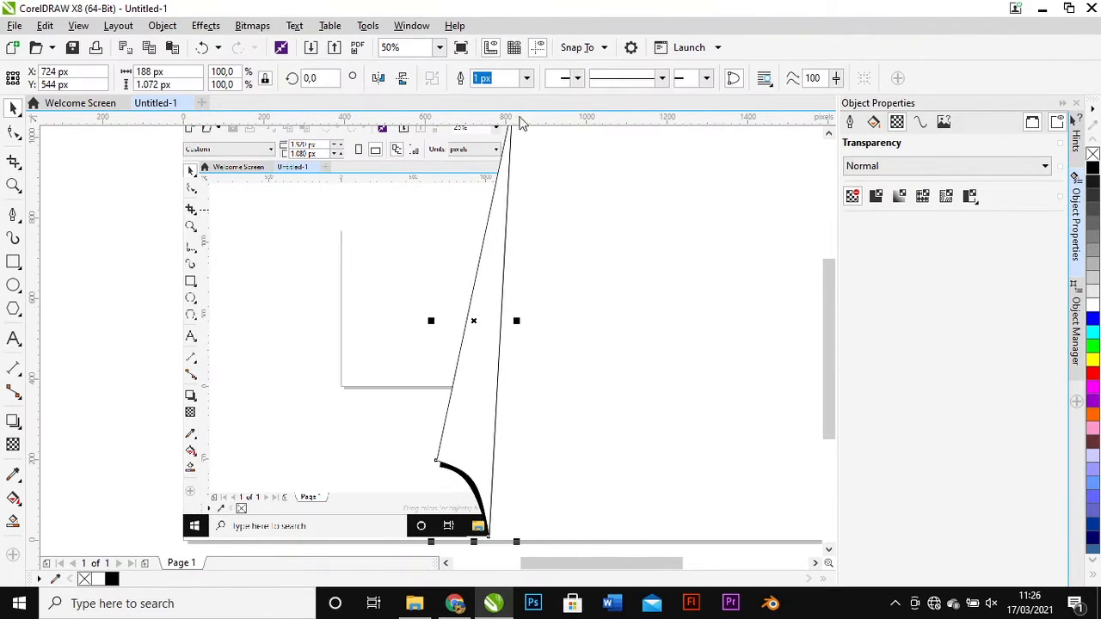
pyautogui.click(526, 77)
pyautogui.click(526, 177)
pyautogui.click(525, 183)
pyautogui.scroll(-1, 523, 297)
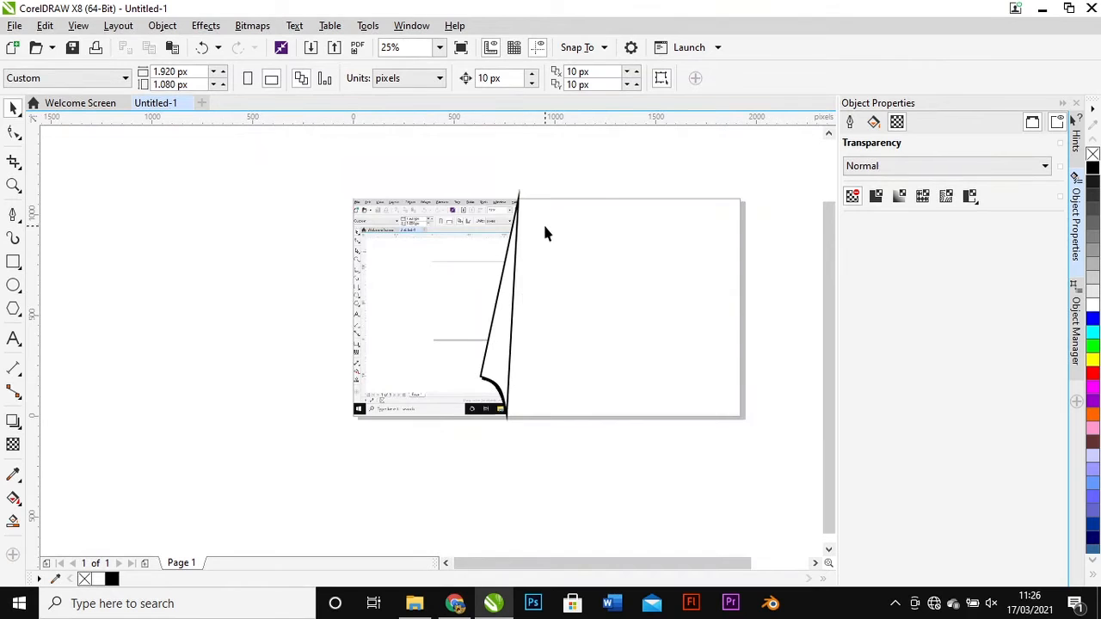
pyautogui.scroll(2, 521, 202)
pyautogui.scroll(-2, 482, 219)
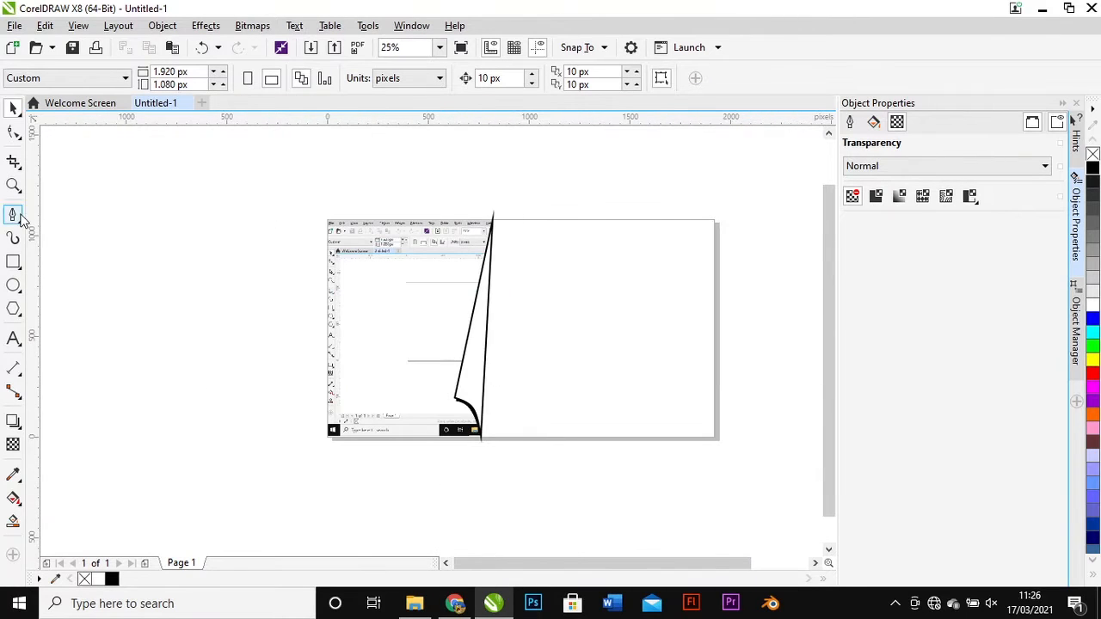
# - Create a page-sized 1920 × 1080 px rectangle behind the artwork and fill it with light grey
pyautogui.doubleClick(14, 263)
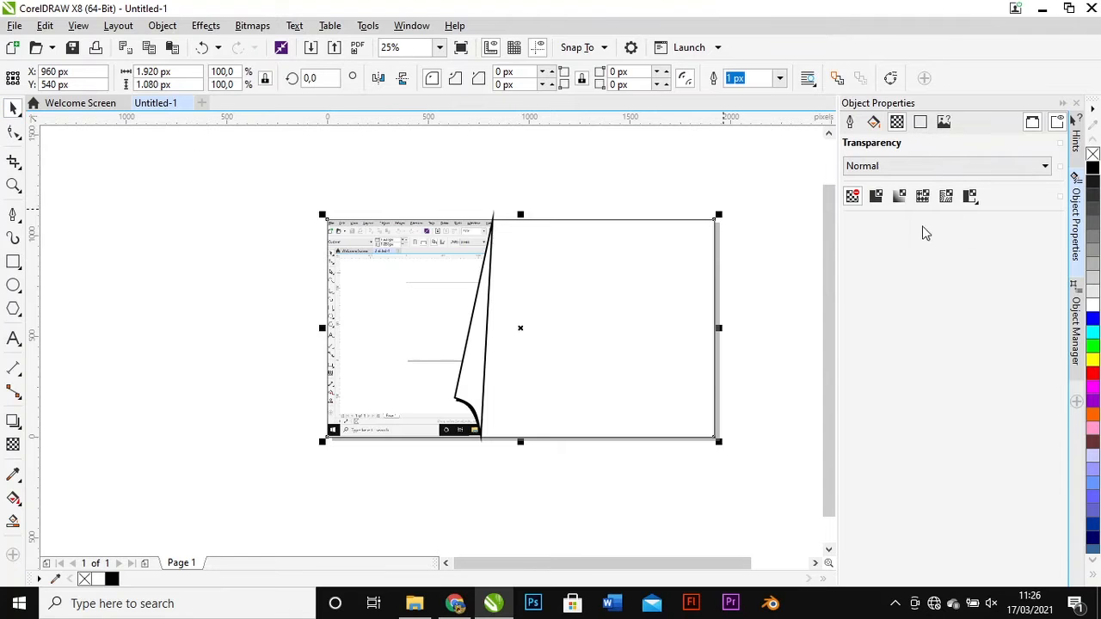
pyautogui.click(1094, 198)
pyautogui.click(1094, 278)
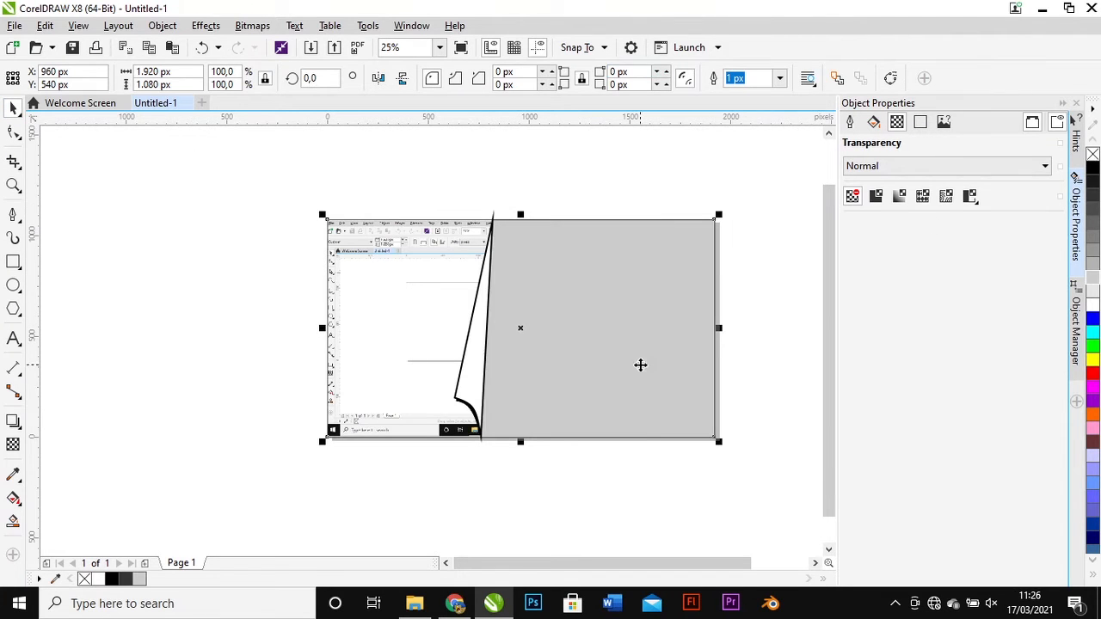
# - Edit the background rectangle's fill to a lighter grey
pyautogui.press('F11')
pyautogui.click(594, 305)
pyautogui.click(573, 407)
pyautogui.moveTo(524, 152); pyautogui.dragTo(853, 190)
pyautogui.moveTo(775, 279); pyautogui.dragTo(778, 261)
pyautogui.press('Return')
pyautogui.click(774, 203)
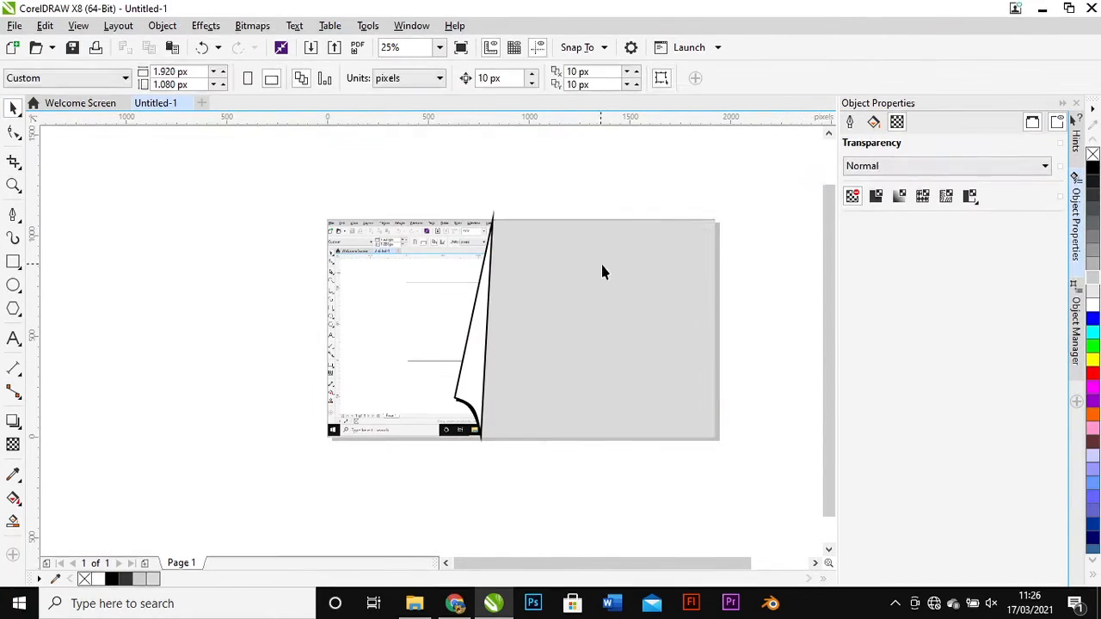
# - Place the YouTube logo image from File Explorer's NGefek folder onto the CorelDRAW page
pyautogui.click(413, 605)
pyautogui.click(407, 263)
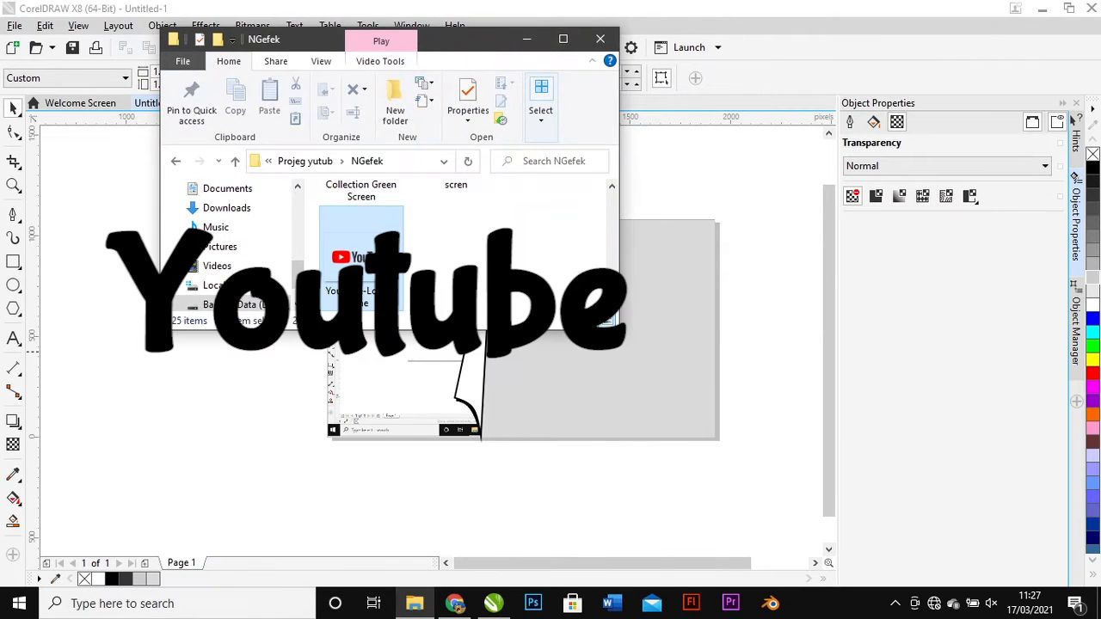
pyautogui.moveTo(416, 268); pyautogui.dragTo(548, 275)
pyautogui.moveTo(523, 277); pyautogui.dragTo(425, 269)
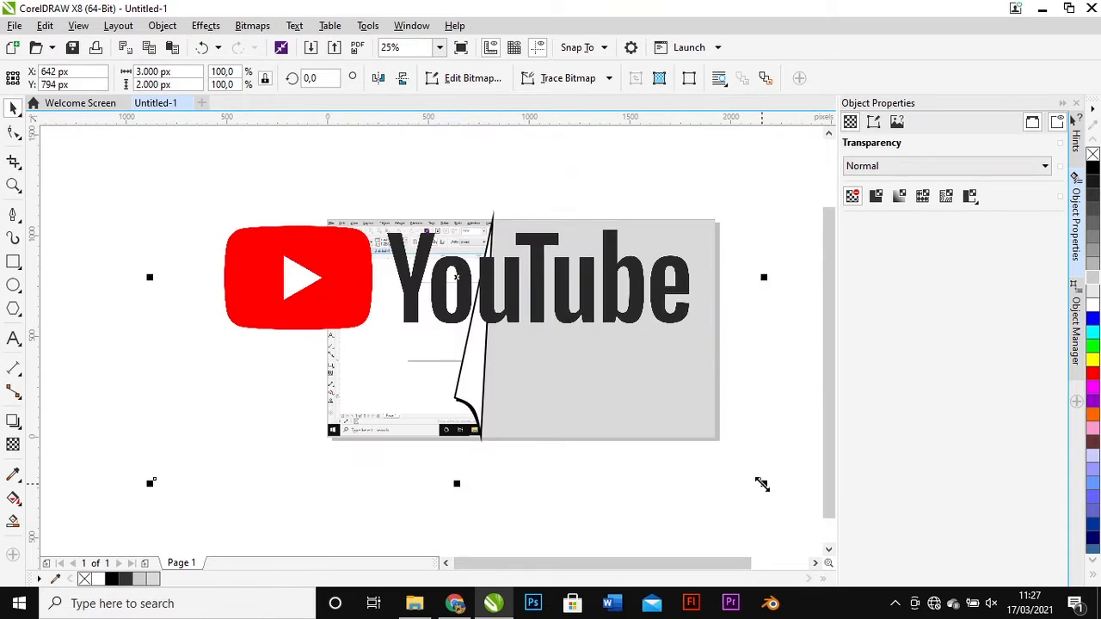
# - Scale the YouTube logo to about 1094 × 729 px and position it in the upper part of the grey area
pyautogui.moveTo(762, 483); pyautogui.dragTo(588, 346)
pyautogui.moveTo(488, 278); pyautogui.dragTo(585, 261)
pyautogui.moveTo(585, 262); pyautogui.dragTo(606, 253)
pyautogui.moveTo(671, 318); pyautogui.dragTo(705, 341)
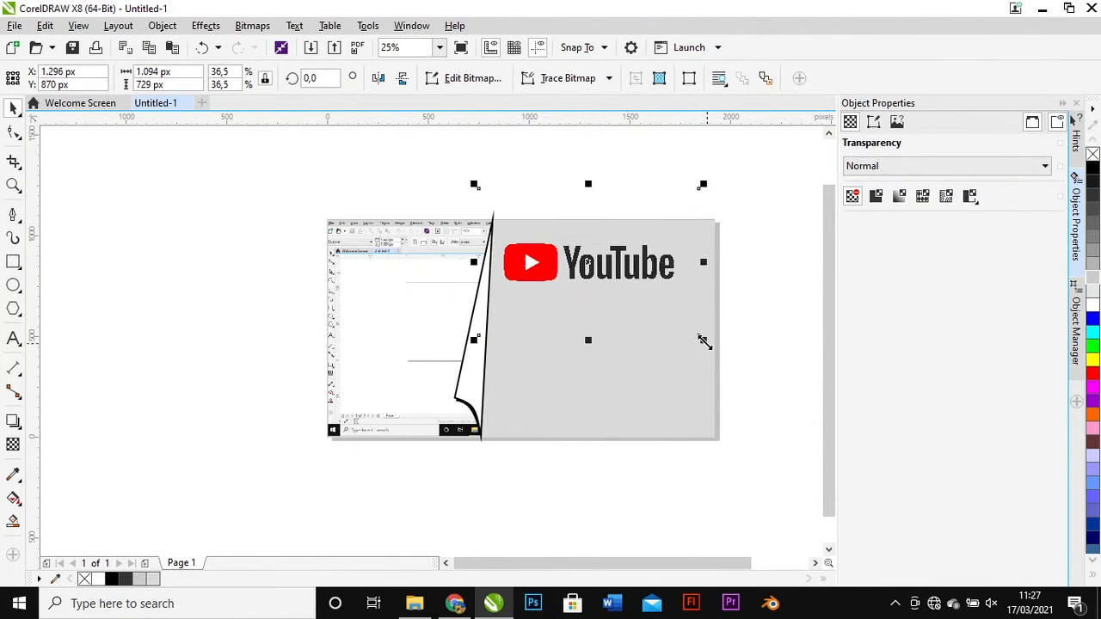
pyautogui.moveTo(635, 263); pyautogui.dragTo(631, 249)
pyautogui.scroll(2, 631, 249)
pyautogui.scroll(-1, 630, 218)
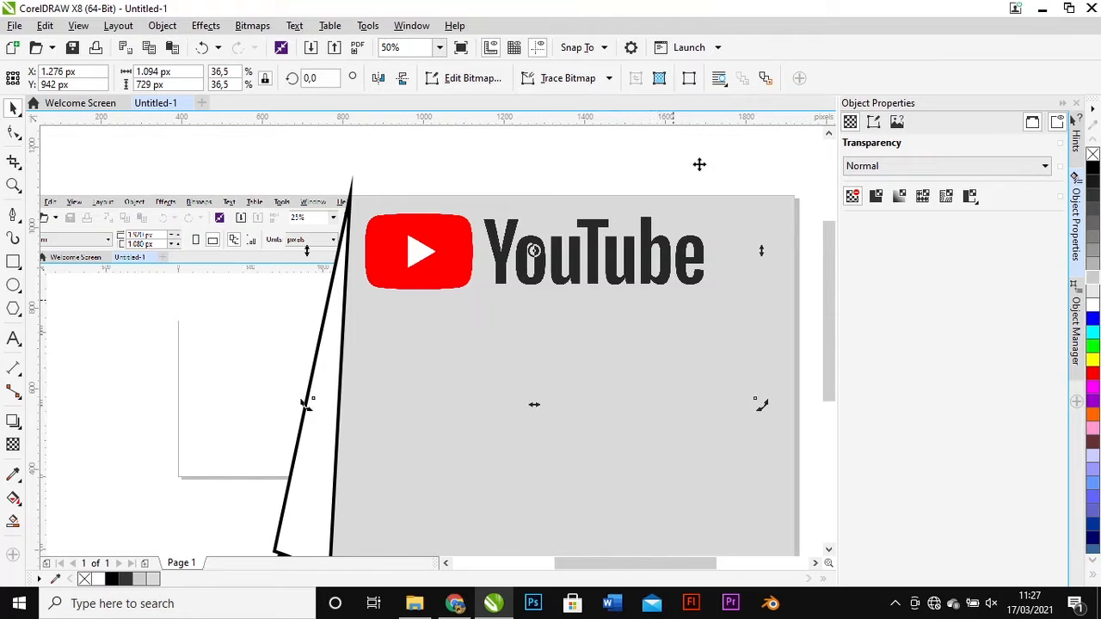
# - Try to trace the YouTube logo bitmap into vectors, allowing the bitmap to be reduced
pyautogui.click(609, 78)
pyautogui.click(606, 98)
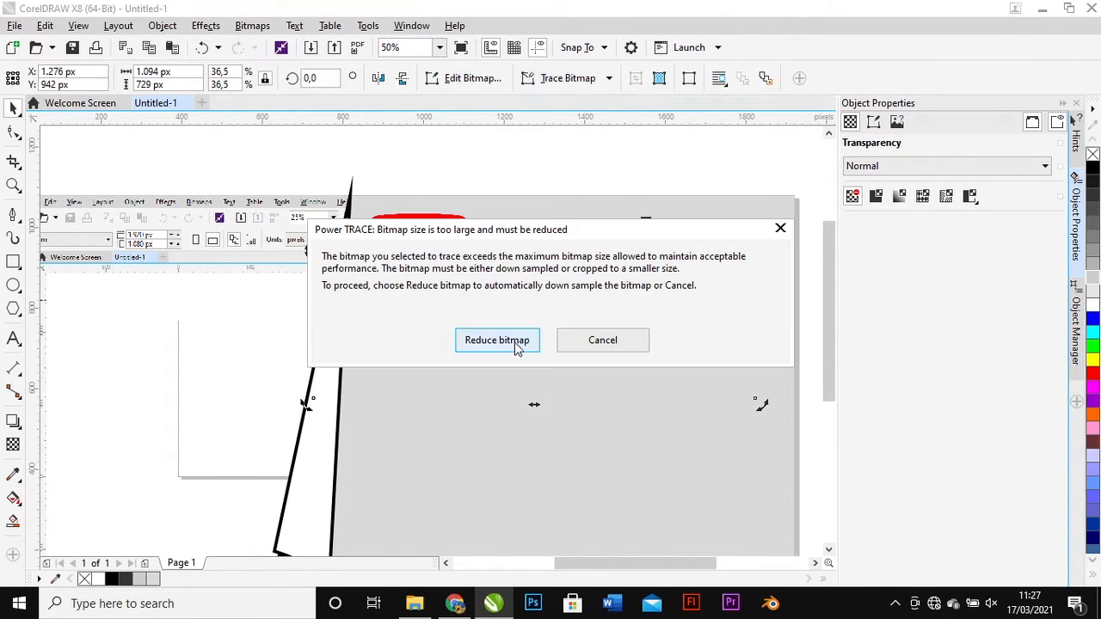
pyautogui.click(497, 341)
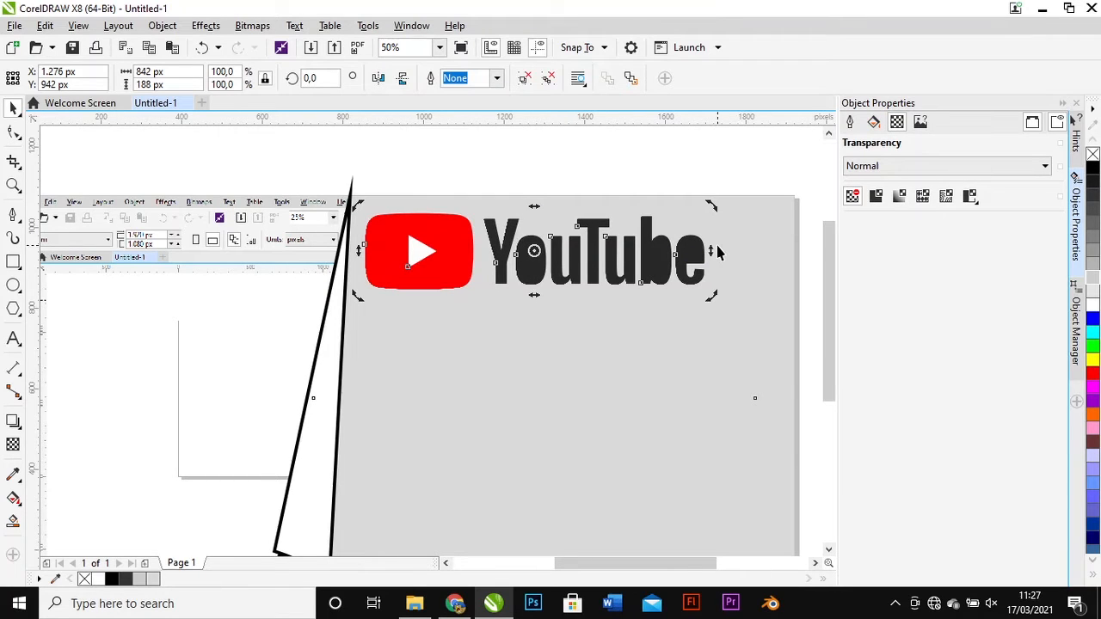
pyautogui.press('Escape')
# - Draw a 19 px horizontal Pen line under the "e" opening and a 67 px vertical one along the "b" opening
pyautogui.scroll(2, 700, 246)
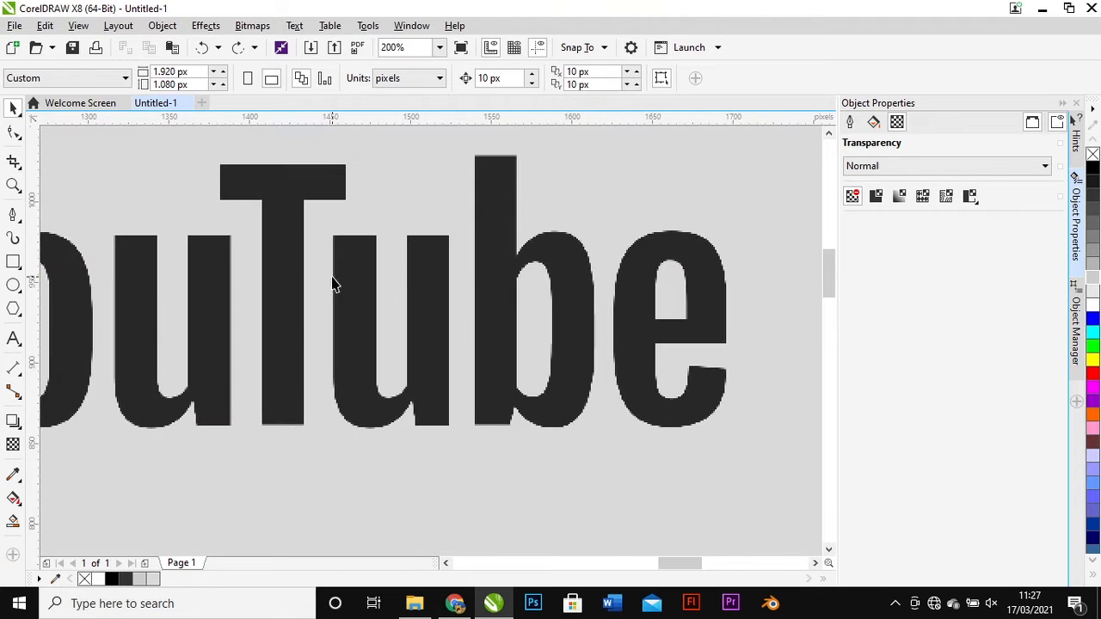
pyautogui.click(16, 218)
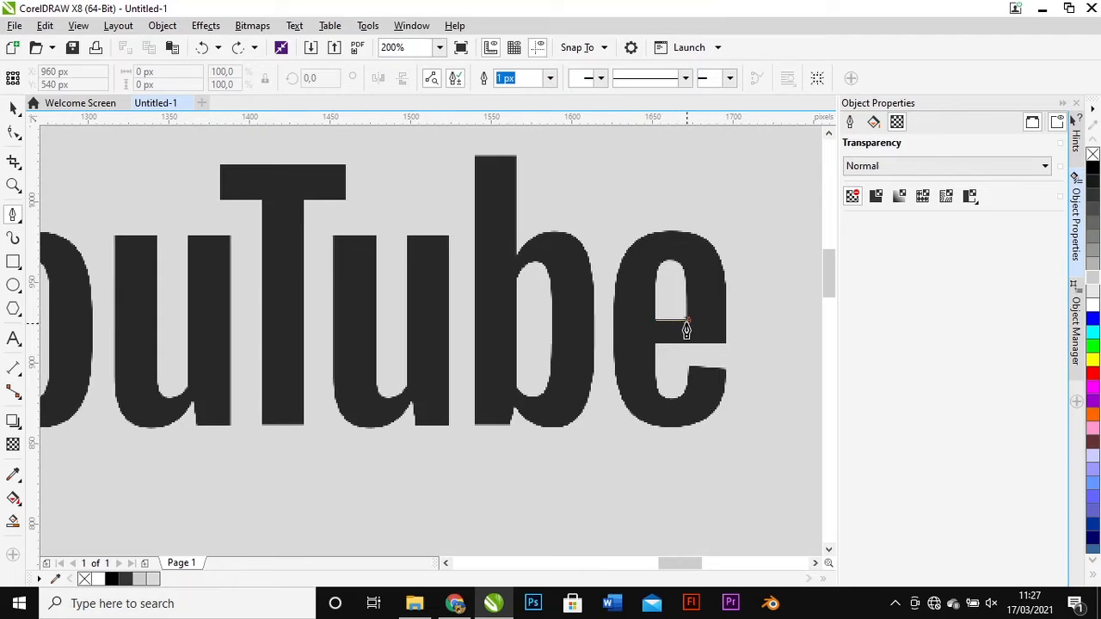
pyautogui.doubleClick(687, 320)
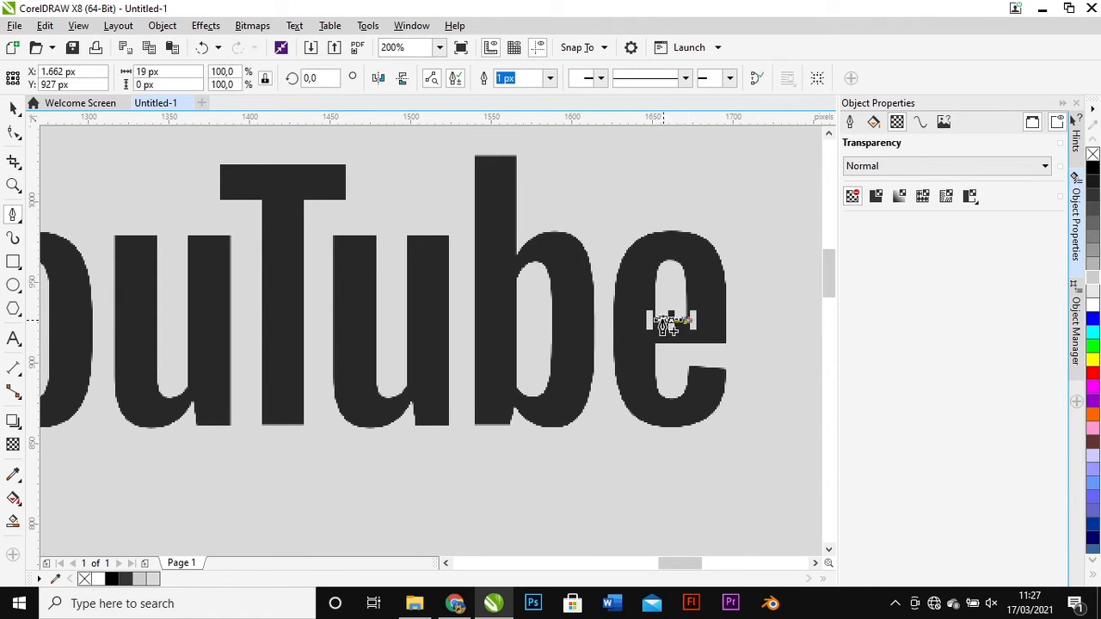
pyautogui.click(516, 279)
pyautogui.doubleClick(516, 388)
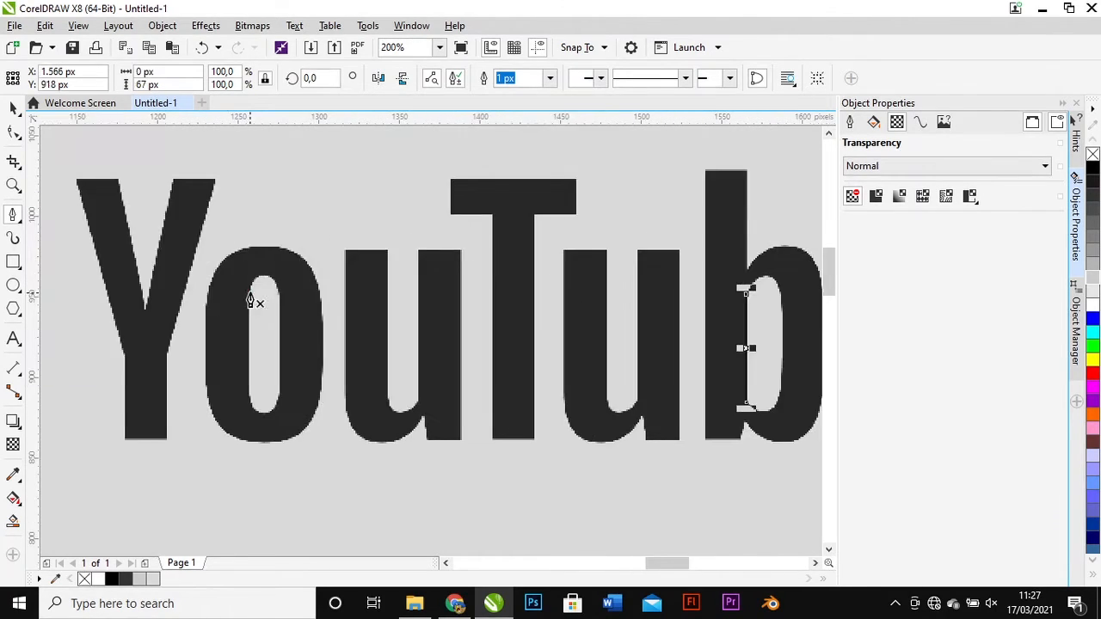
# - Draw a Pen shape about 19 × 85 px over the "o" opening and curve its ends to follow the letter's inner edge
pyautogui.click(250, 293)
pyautogui.click(280, 390)
pyautogui.press('F10')
pyautogui.rightClick(262, 291)
pyautogui.scroll(2, 280, 279)
pyautogui.moveTo(285, 269); pyautogui.dragTo(290, 241)
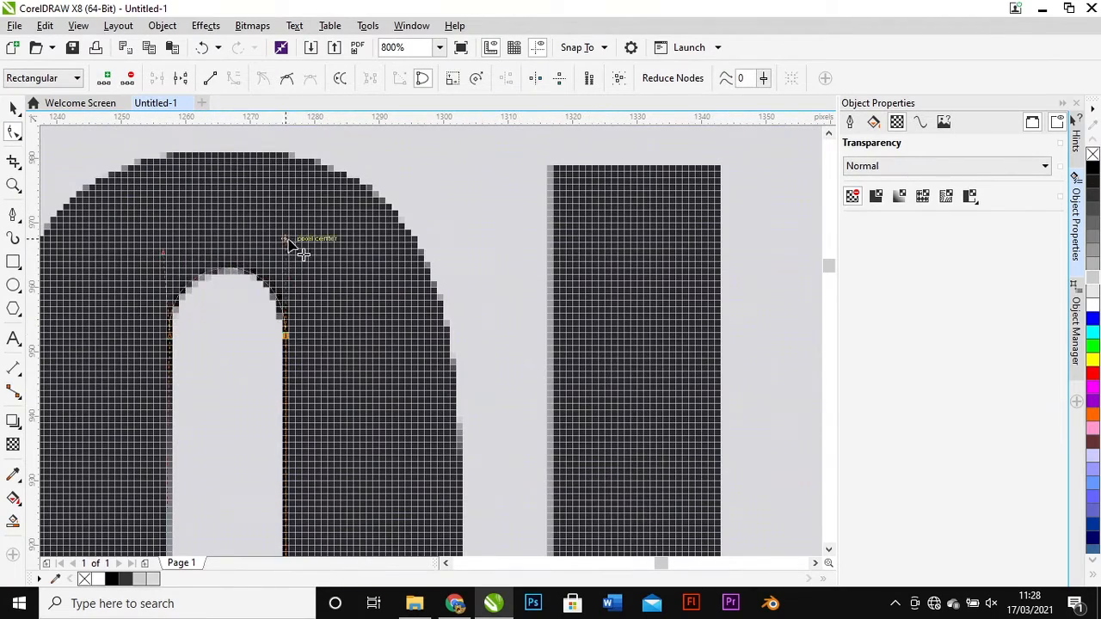
pyautogui.scroll(-3, 290, 242)
pyautogui.scroll(3, 273, 310)
pyautogui.moveTo(362, 349); pyautogui.dragTo(397, 436)
pyautogui.scroll(-4, 421, 422)
# - Reshape the curve over the "b" opening so that it follows the letter's rounded inner edge
pyautogui.moveTo(324, 349); pyautogui.dragTo(468, 216)
pyautogui.scroll(3, 555, 411)
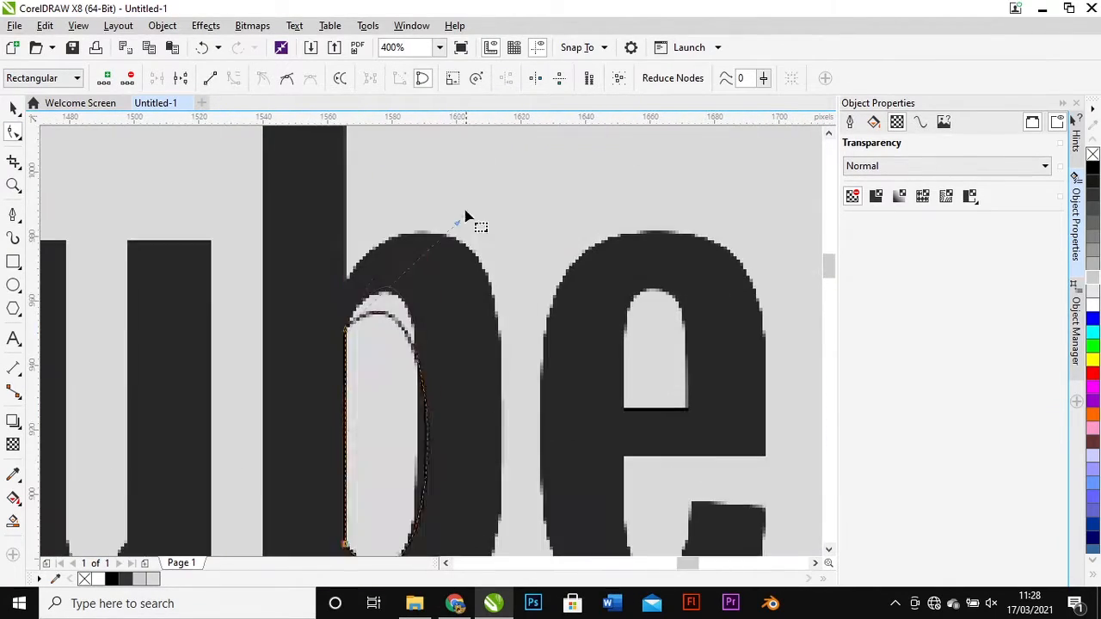
pyautogui.scroll(-1, 467, 232)
pyautogui.scroll(1, 466, 392)
pyautogui.moveTo(431, 490); pyautogui.dragTo(462, 534)
pyautogui.scroll(-1, 420, 228)
pyautogui.moveTo(426, 229); pyautogui.dragTo(414, 191)
pyautogui.scroll(1, 511, 227)
# - Shape the outline over the "e" opening, about 19 × 38 px, so its curved top follows the letter's inner edge
pyautogui.moveTo(524, 428); pyautogui.dragTo(576, 319)
pyautogui.doubleClick(504, 361)
pyautogui.rightClick(503, 361)
pyautogui.click(545, 126)
pyautogui.scroll(-1, 516, 387)
pyautogui.scroll(1, 541, 327)
pyautogui.moveTo(530, 351); pyautogui.dragTo(546, 366)
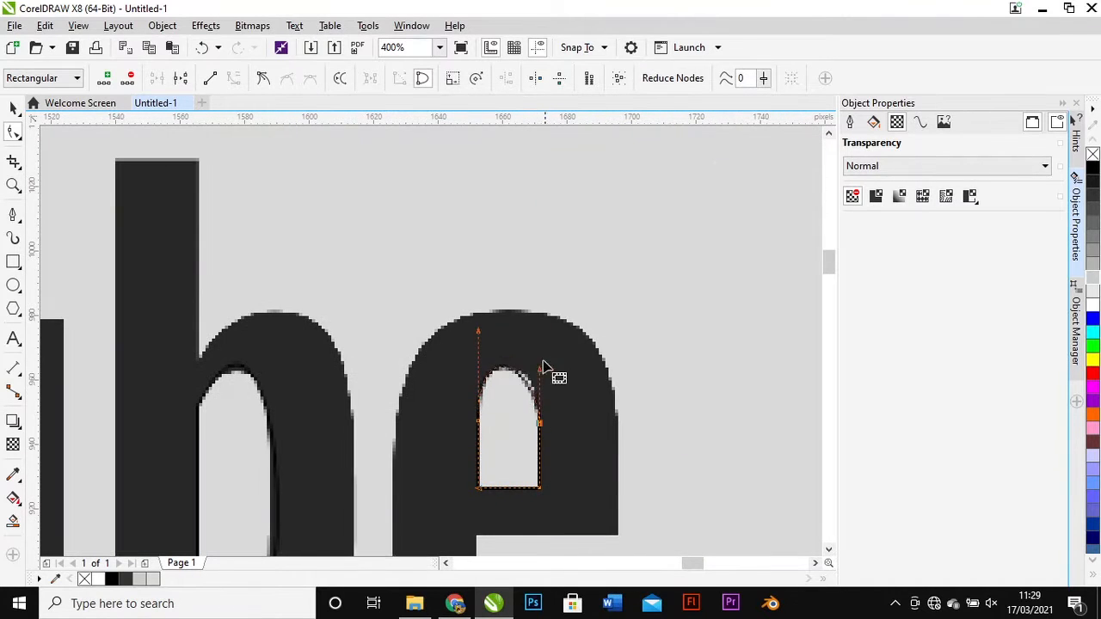
pyautogui.rightClick(540, 422)
pyautogui.click(583, 186)
pyautogui.scroll(-2, 545, 348)
# - Fill the three shapes over the "o", "b" and "e" openings with white
pyautogui.click(13, 109)
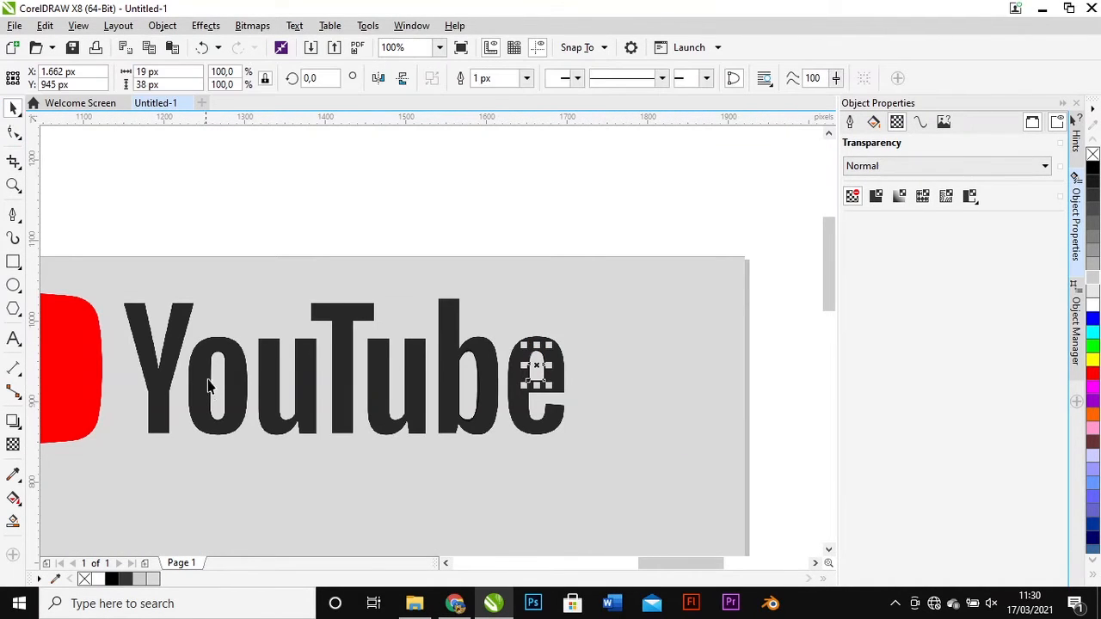
pyautogui.click(226, 398)
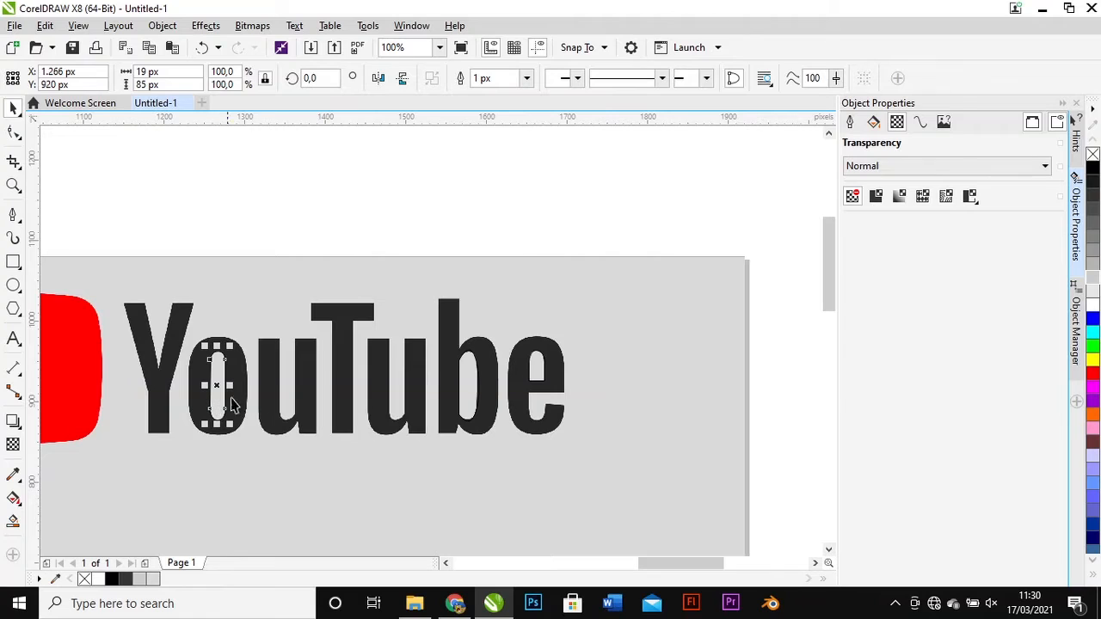
pyautogui.keyDown('shift'); pyautogui.click(474, 384); pyautogui.keyUp('shift')
pyautogui.keyDown('shift'); pyautogui.click(540, 376); pyautogui.keyUp('shift')
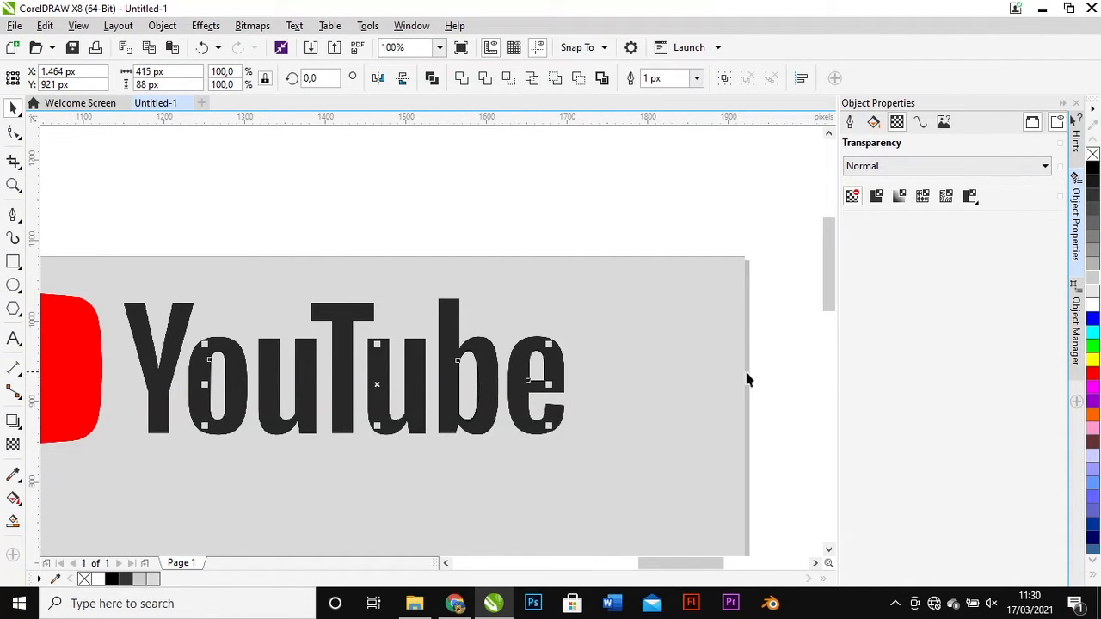
pyautogui.click(1097, 308)
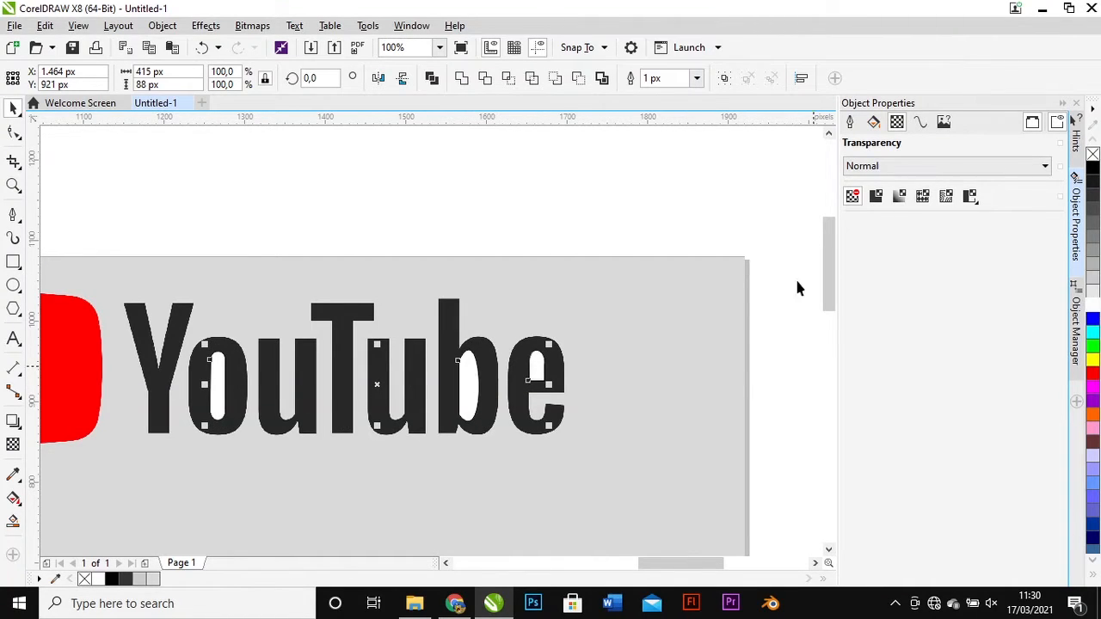
# - Trace the YouTube logo bitmap into vectors, allowing the bitmap to be reduced
pyautogui.click(449, 315)
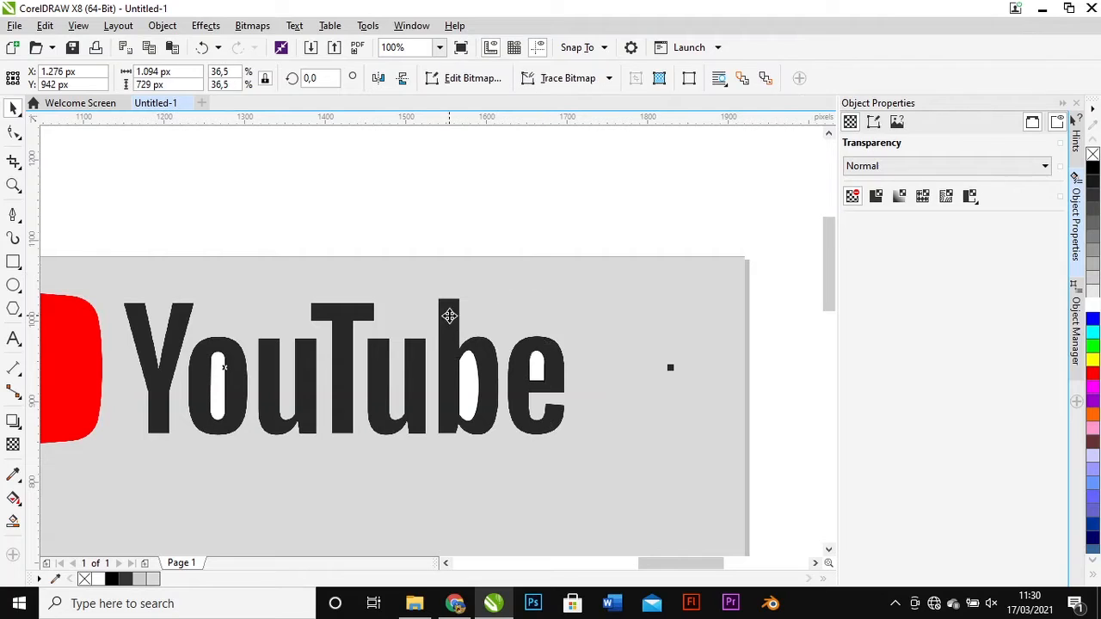
pyautogui.click(582, 82)
pyautogui.click(585, 98)
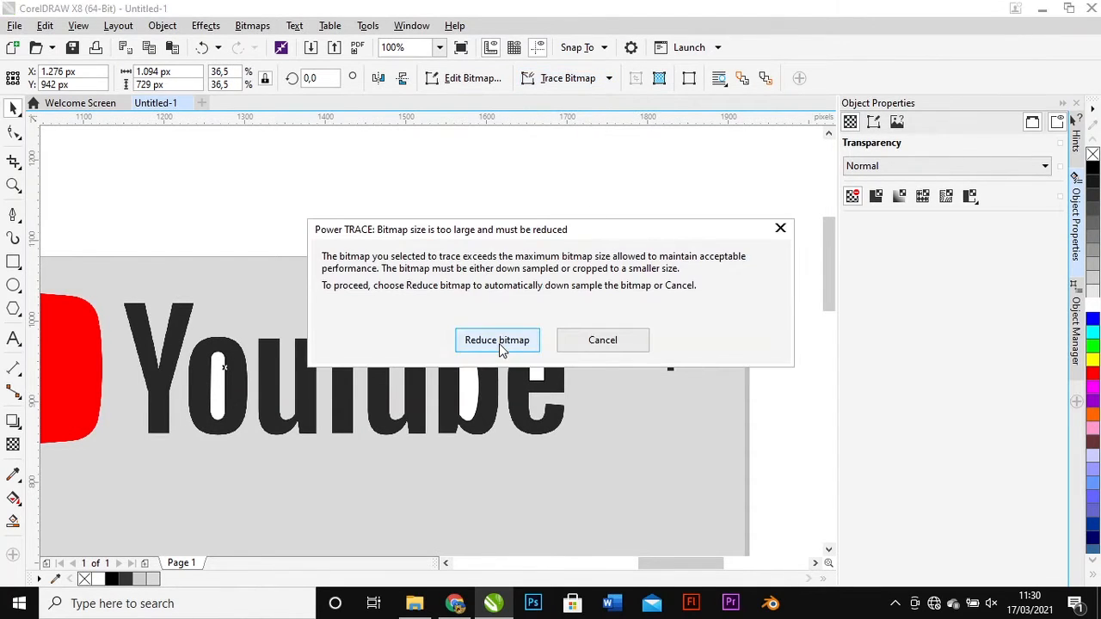
pyautogui.click(502, 341)
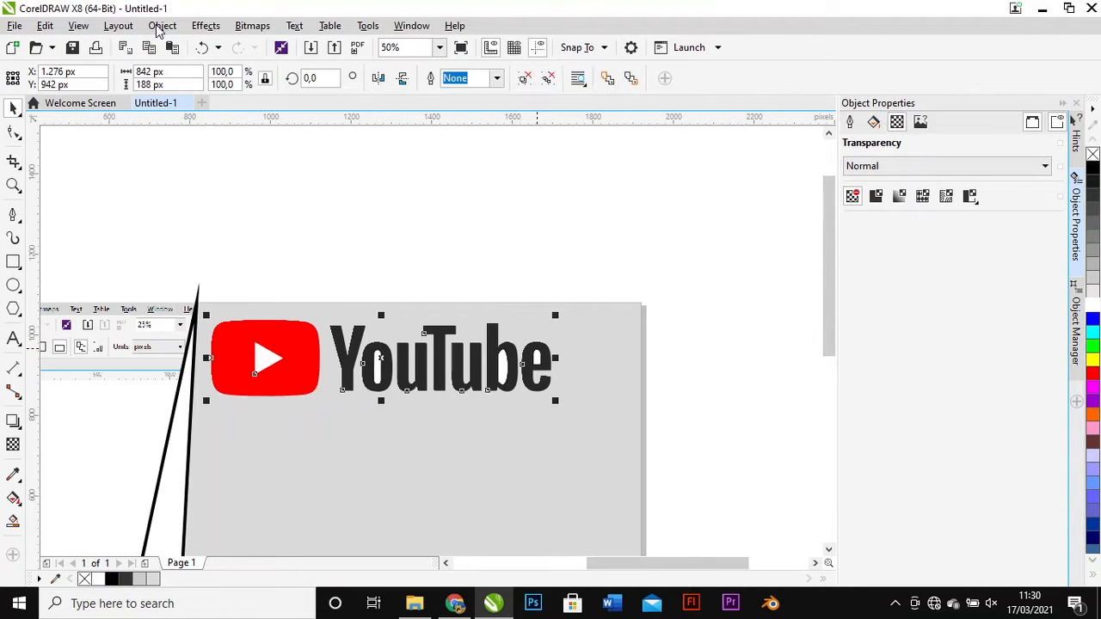
# - Try to move the traced YouTube logo off the original bitmap
pyautogui.scroll(3, 456, 376)
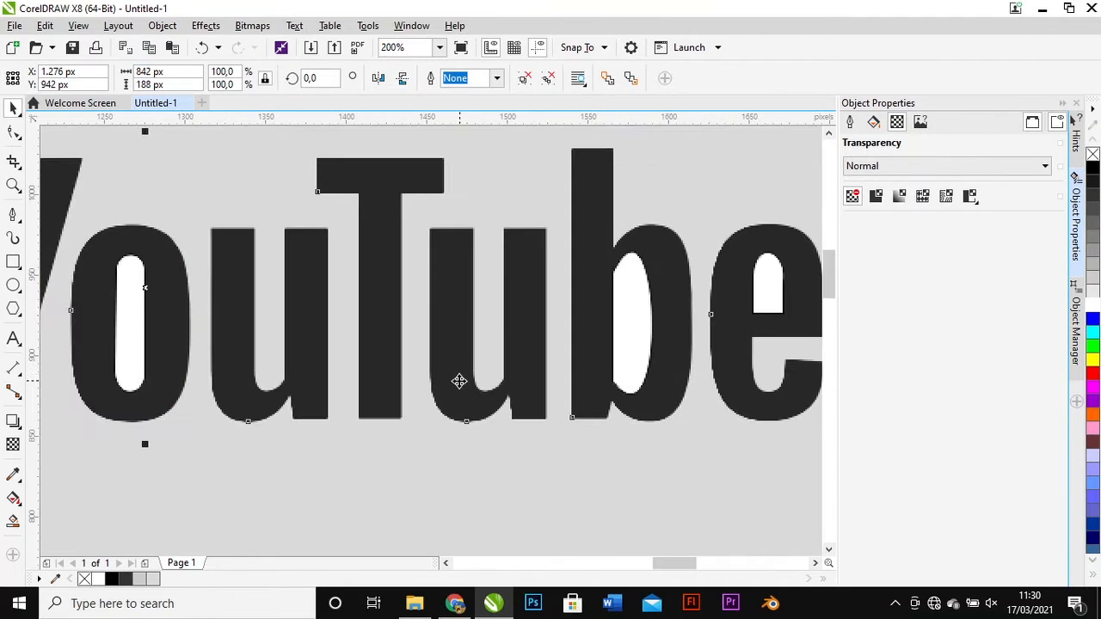
pyautogui.scroll(-3, 457, 376)
pyautogui.scroll(1, 508, 342)
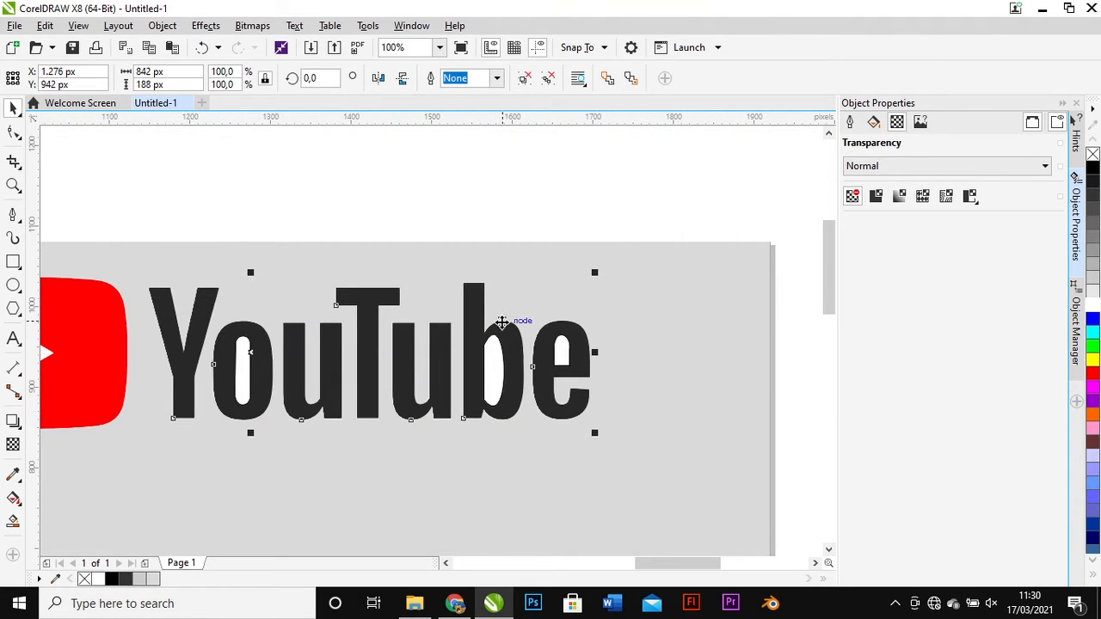
pyautogui.moveTo(502, 322); pyautogui.dragTo(585, 329)
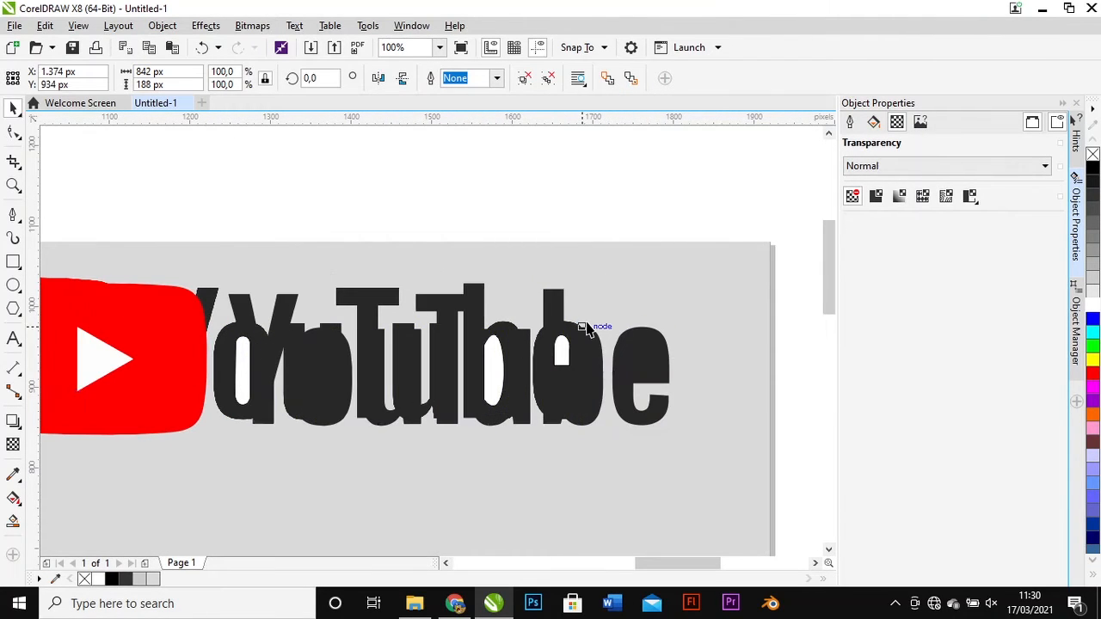
pyautogui.hotkey('ctrl', 'z')
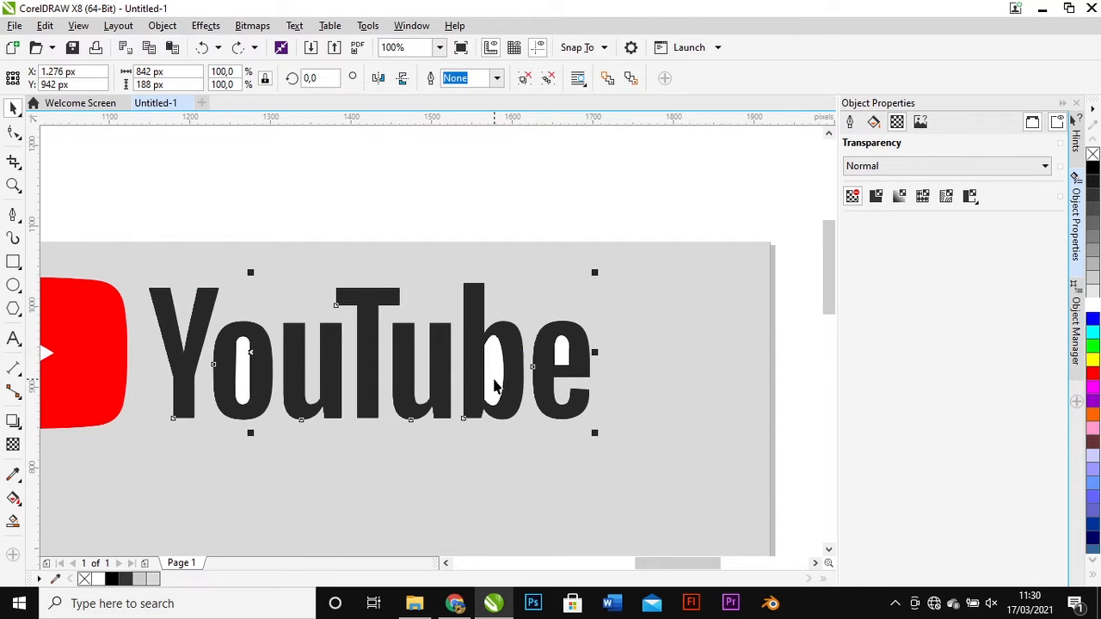
# - Cut the white "o", "b" and "e" opening shapes out of the traced YouTube logo
pyautogui.click(535, 372)
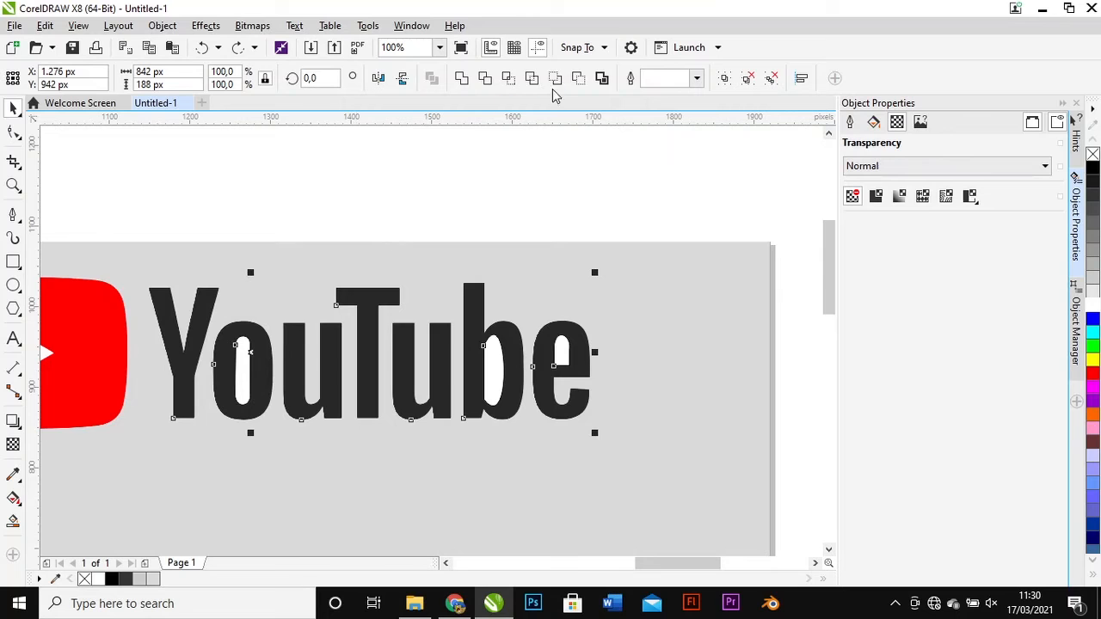
pyautogui.click(578, 78)
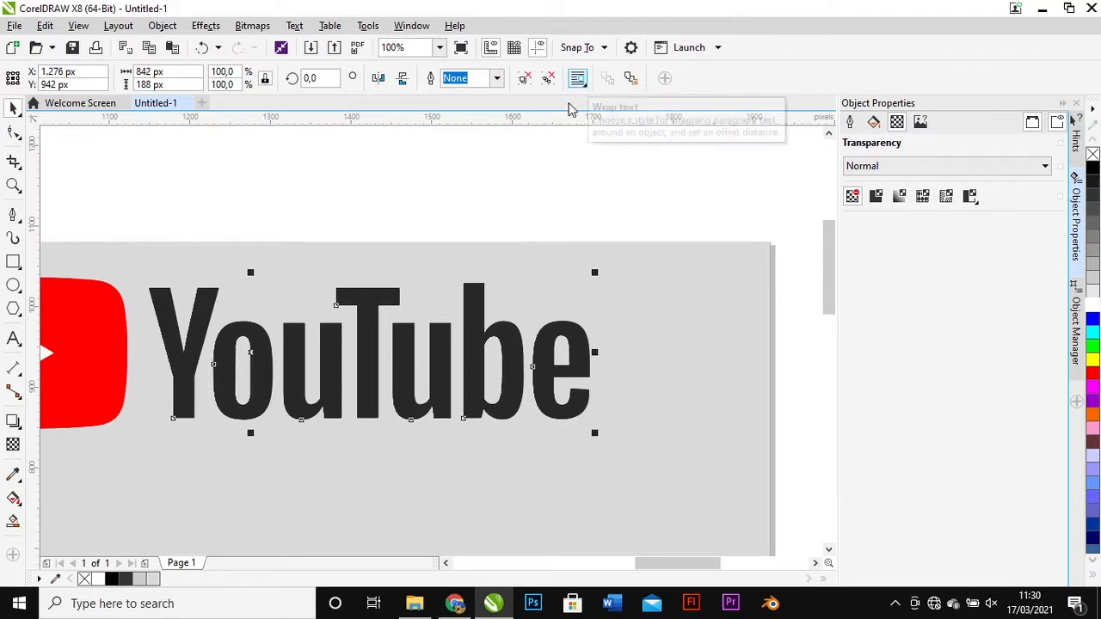
# - Delete the original YouTube bitmap and place the traced logo in its spot, centred at about X 1285, Y 930 px
pyautogui.moveTo(480, 316); pyautogui.dragTo(498, 439)
pyautogui.click(481, 319)
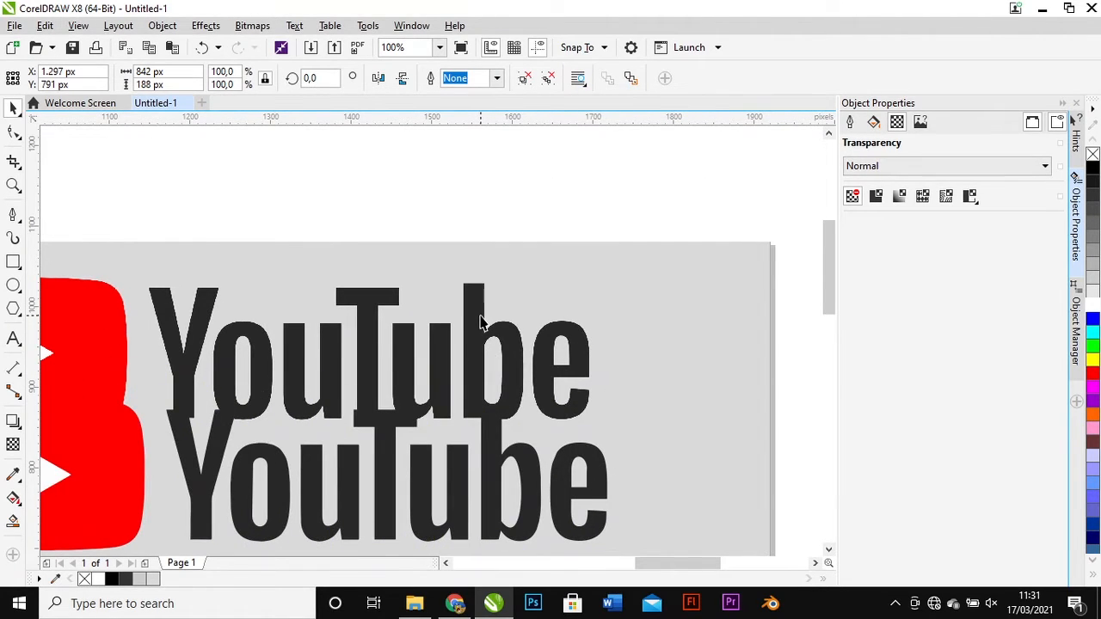
pyautogui.click(480, 317)
pyautogui.press('Delete')
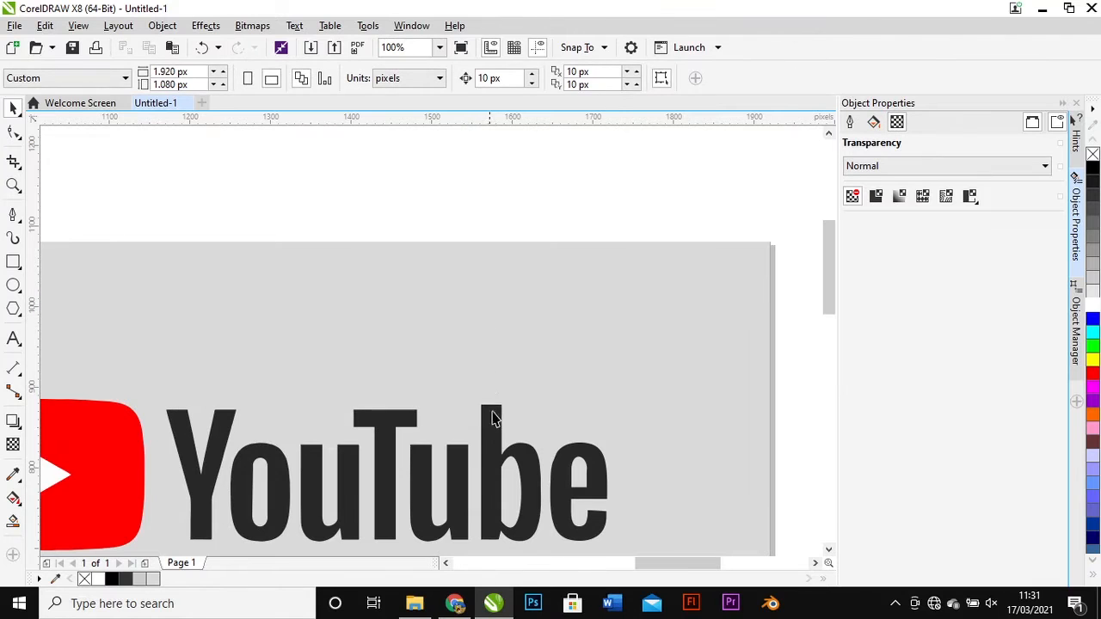
pyautogui.moveTo(492, 418); pyautogui.dragTo(491, 319)
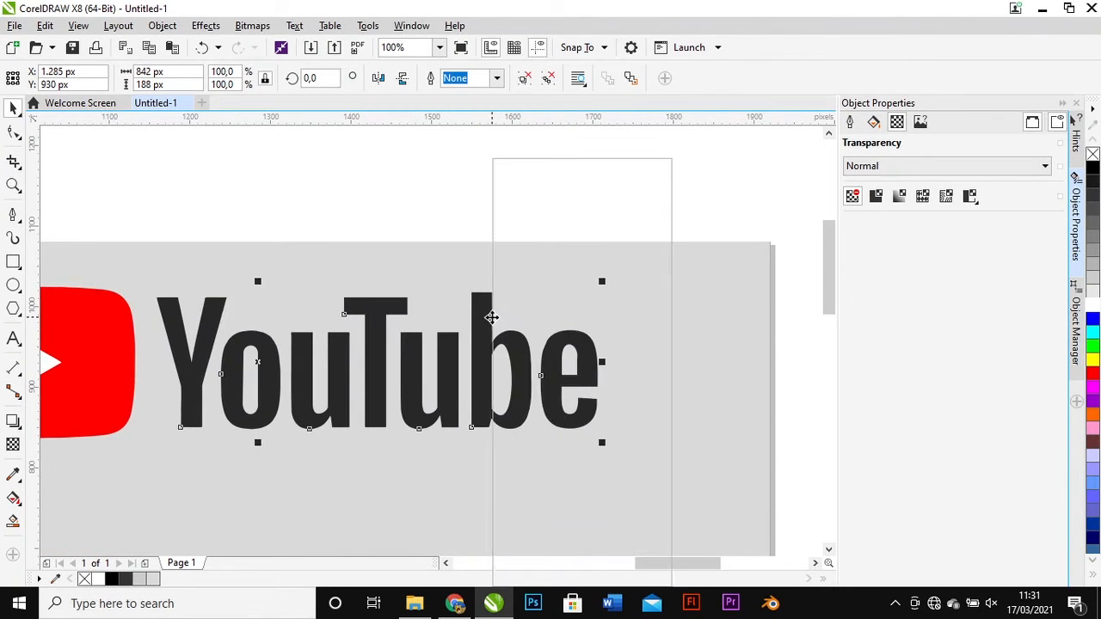
# - Lock the grey 1920 × 1080 px background rectangle
pyautogui.click(523, 226)
pyautogui.rightClick(660, 281)
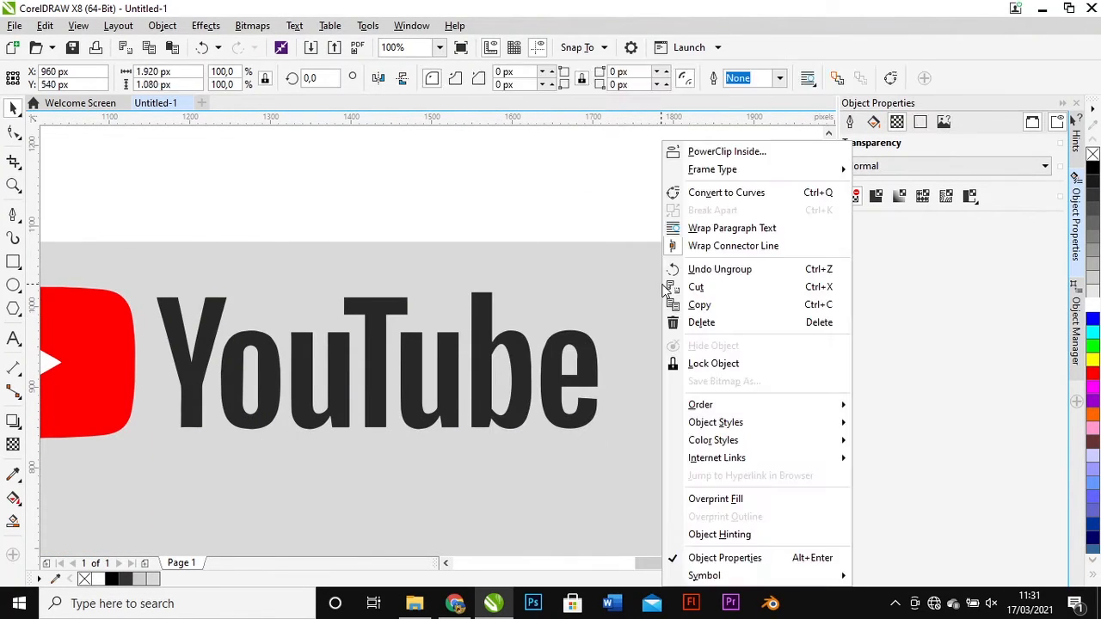
pyautogui.click(713, 363)
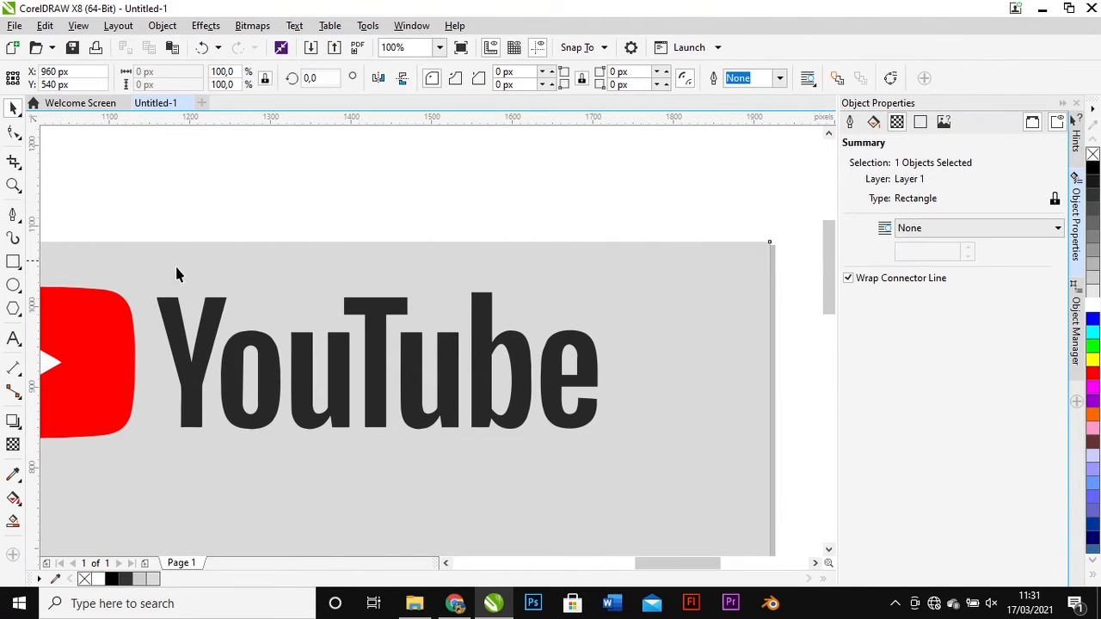
# - Fill all the letters of the "YouTube" wordmark with black
pyautogui.moveTo(152, 266); pyautogui.dragTo(644, 482)
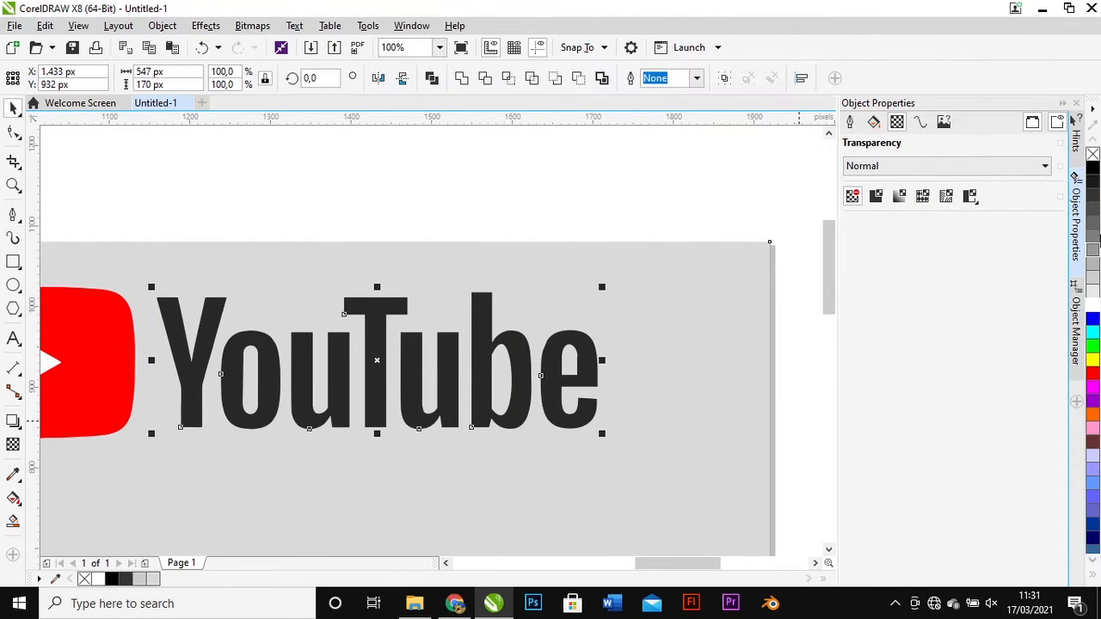
pyautogui.click(1093, 168)
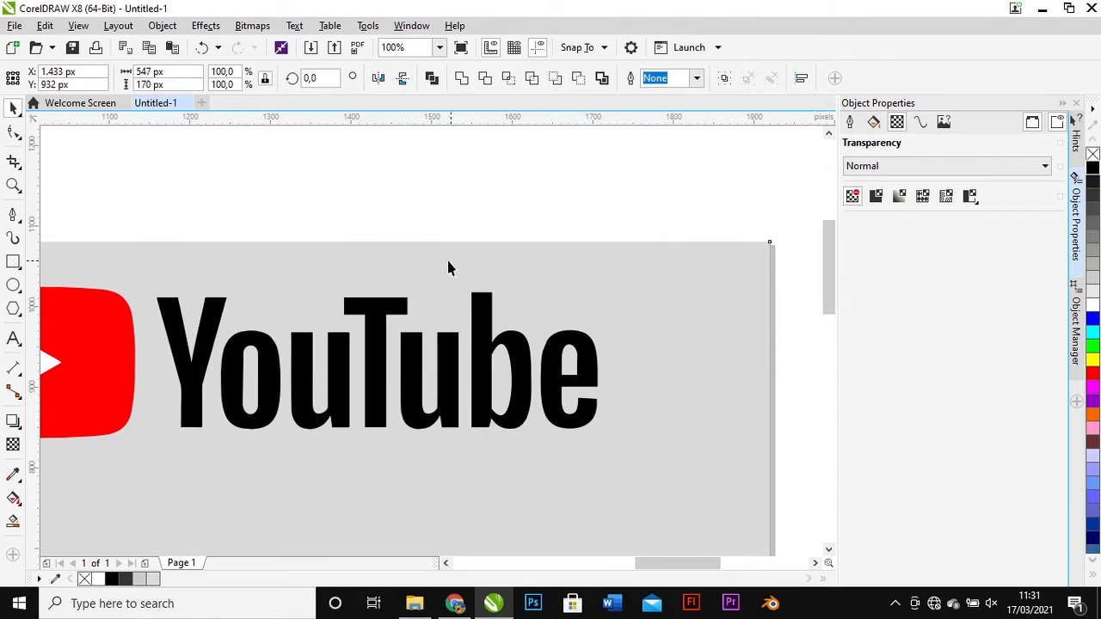
pyautogui.press('Escape')
# - Group the red play icon and the wordmark into one logo and shift it slightly down on the grey area
pyautogui.scroll(-2, 446, 258)
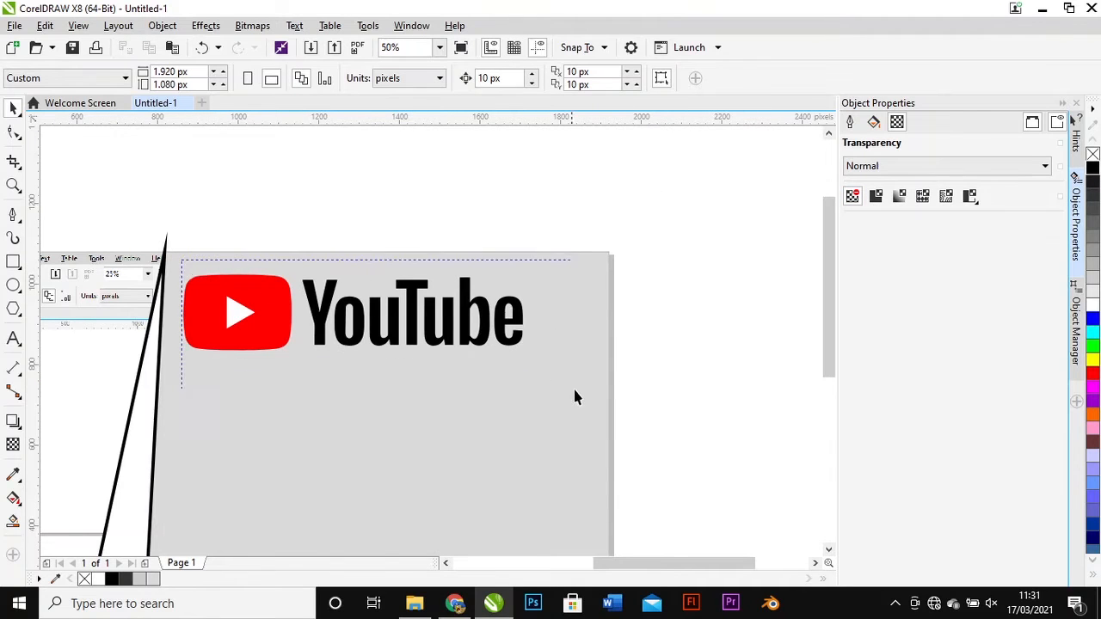
pyautogui.moveTo(575, 397); pyautogui.dragTo(582, 396)
pyautogui.hotkey('ctrl', 'g')
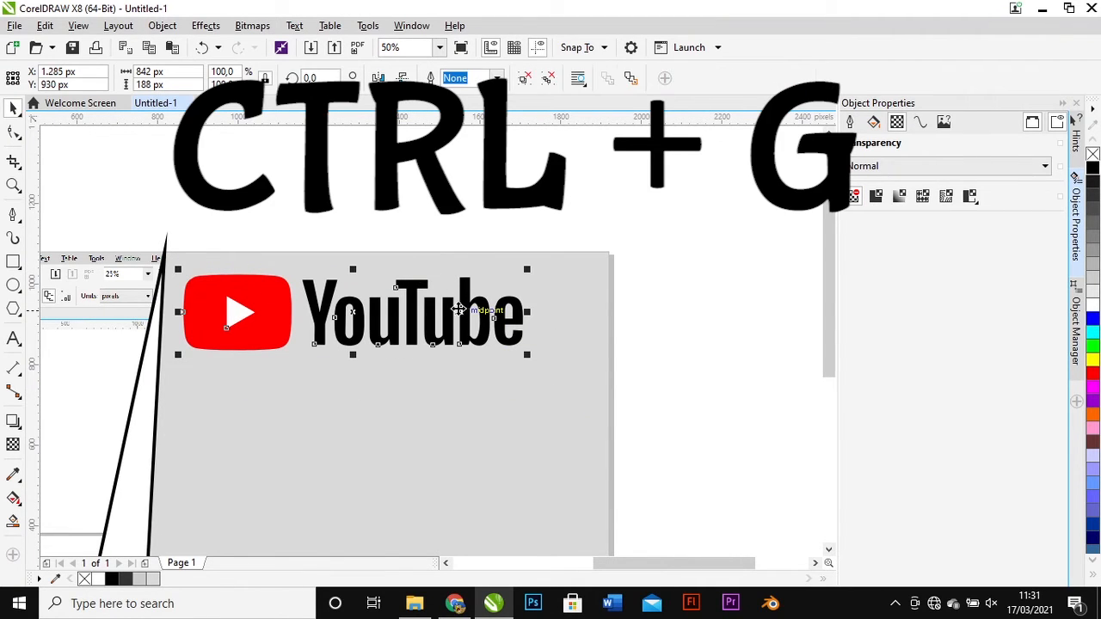
pyautogui.moveTo(465, 316); pyautogui.dragTo(465, 331)
pyautogui.click(575, 207)
pyautogui.scroll(-1, 534, 228)
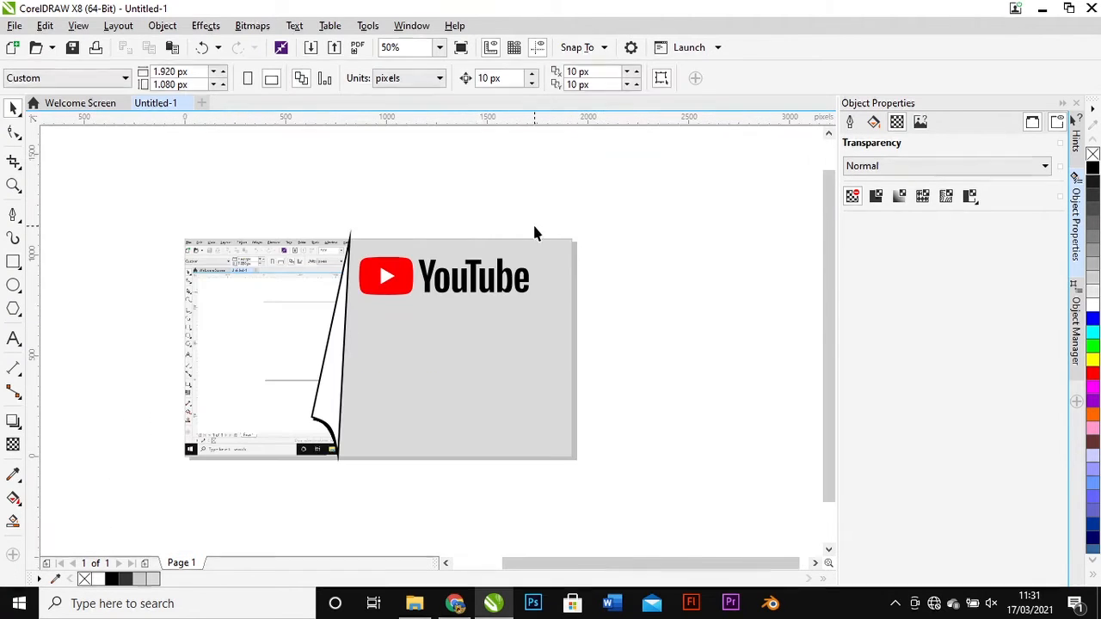
pyautogui.scroll(1, 472, 312)
pyautogui.scroll(-1, 463, 305)
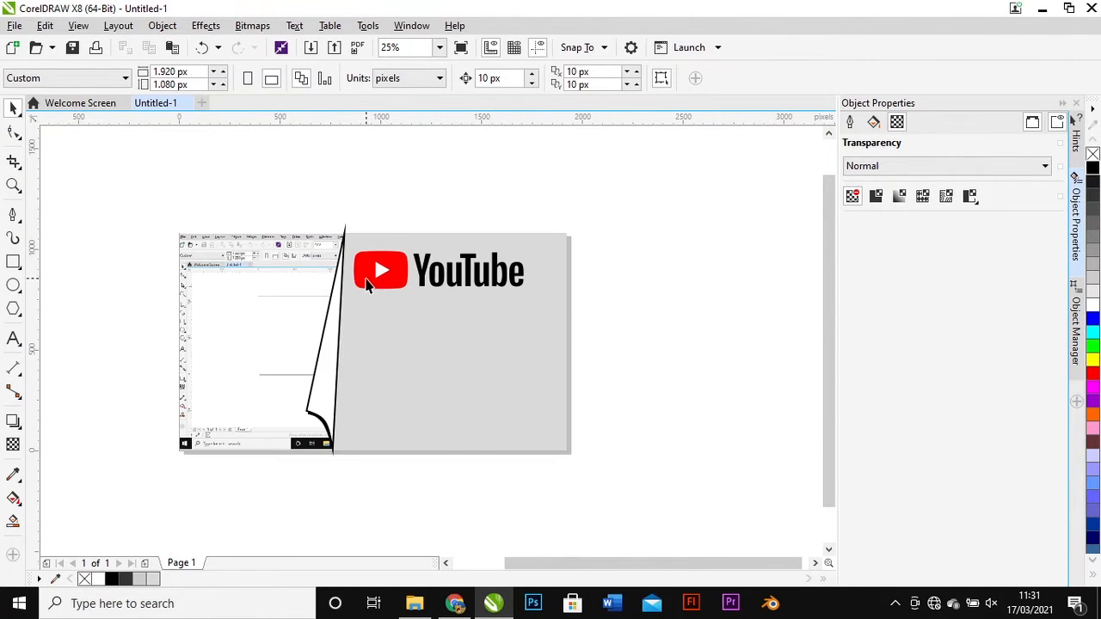
# - Place the "corel" image from File Explorer's "18 Projekt corel" folder onto the CorelDRAW page
pyautogui.click(415, 603)
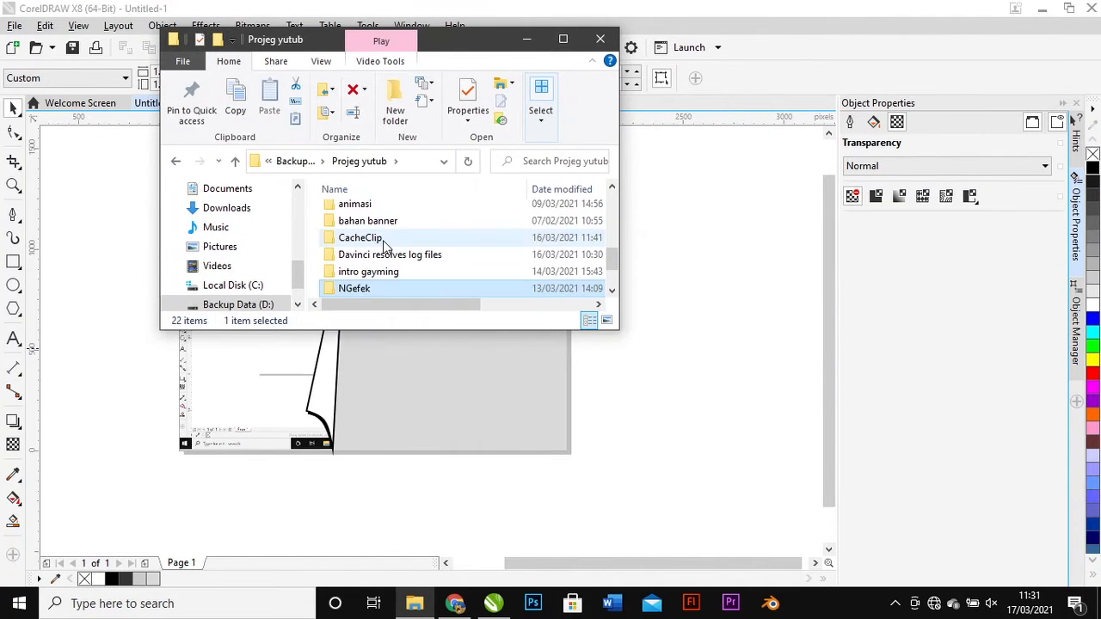
pyautogui.scroll(2, 383, 241)
pyautogui.doubleClick(390, 207)
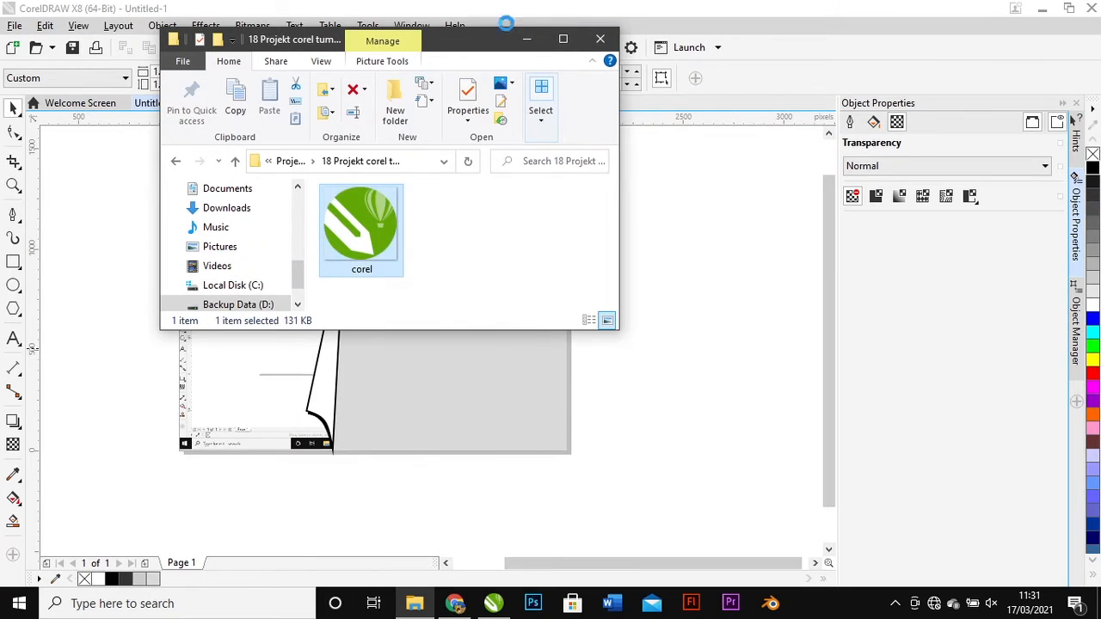
pyautogui.moveTo(364, 216); pyautogui.dragTo(274, 290)
# - Scale the Corel logo to about 569 × 569 px and position it over the screenshot at about X 376, Y 704 px
pyautogui.moveTo(327, 401); pyautogui.dragTo(299, 373)
pyautogui.moveTo(244, 294); pyautogui.dragTo(270, 290)
pyautogui.click(339, 216)
pyautogui.click(233, 325)
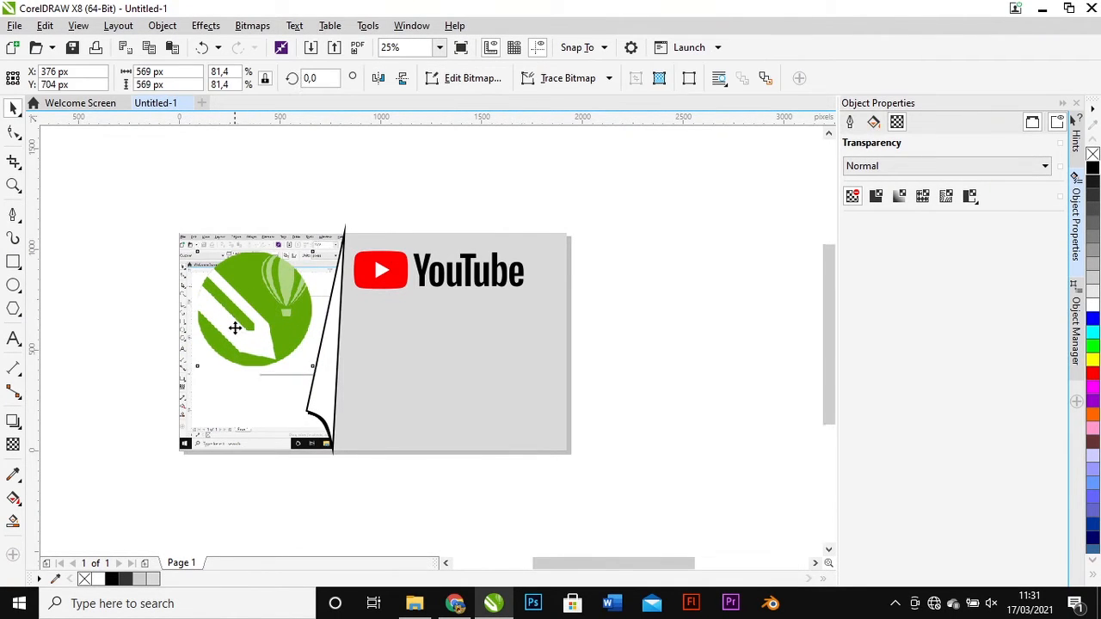
# - Trace the Corel logo bitmap into vectors
pyautogui.scroll(3, 233, 324)
pyautogui.scroll(-2, 233, 325)
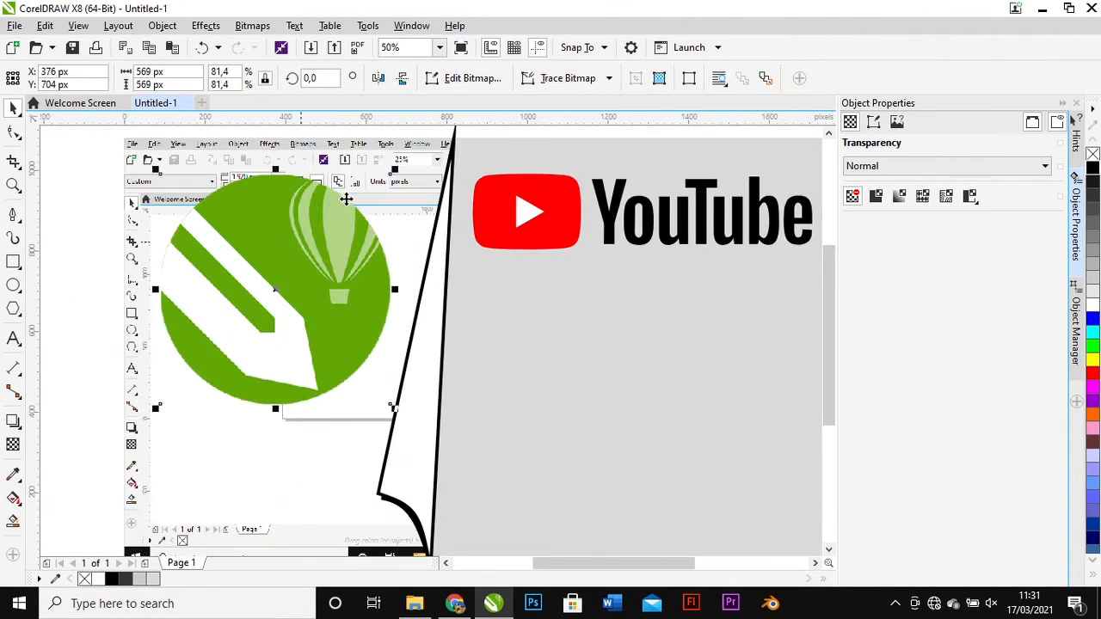
pyautogui.click(568, 78)
pyautogui.click(558, 98)
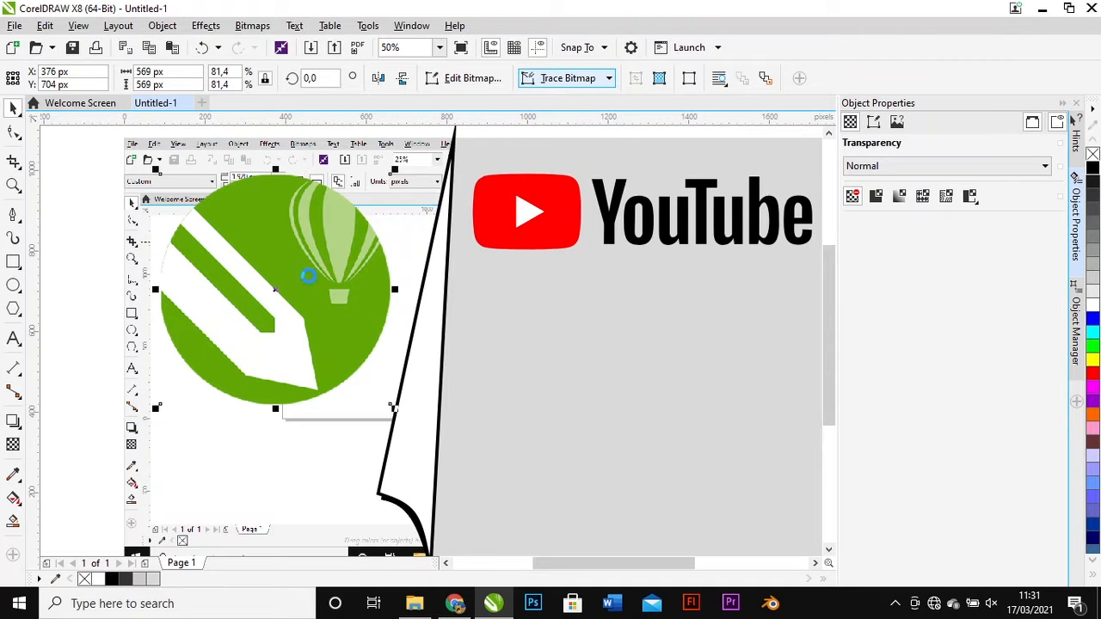
# - Delete the original Corel bitmap and place the traced logo over the screenshot at about X 372, Y 670 px
pyautogui.moveTo(308, 276); pyautogui.dragTo(310, 383)
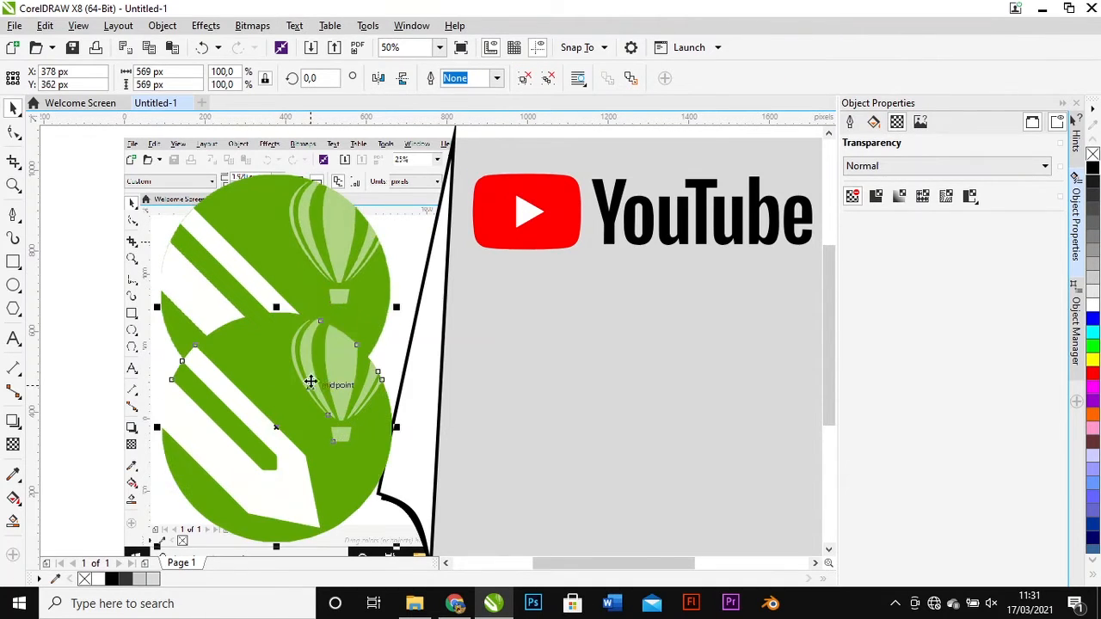
pyautogui.click(307, 228)
pyautogui.press('Delete')
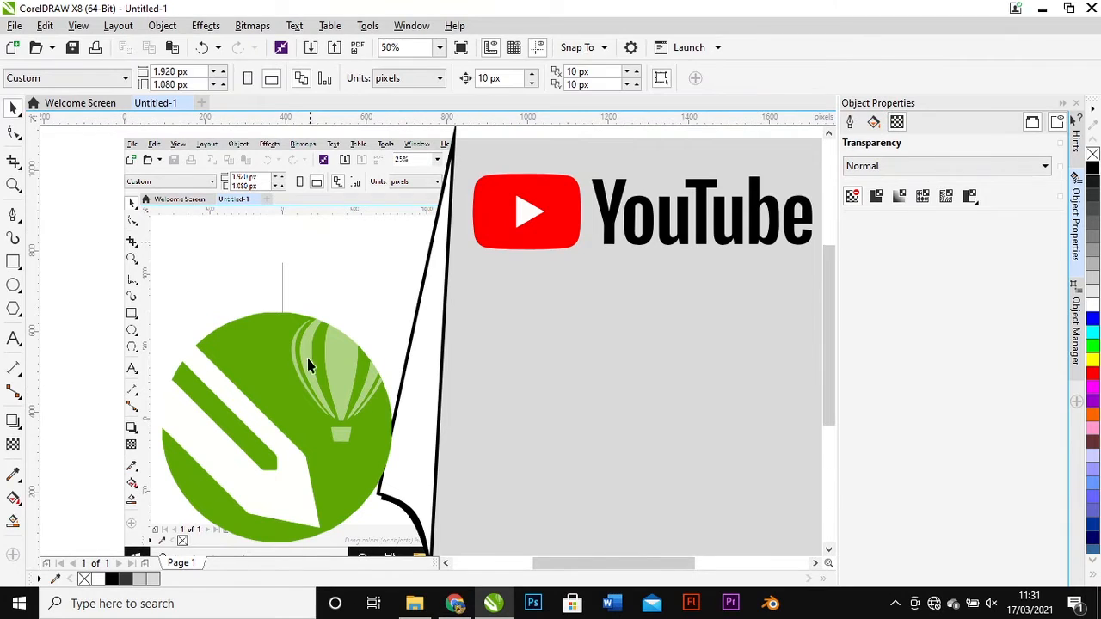
pyautogui.click(308, 366)
pyautogui.moveTo(307, 364); pyautogui.dragTo(310, 245)
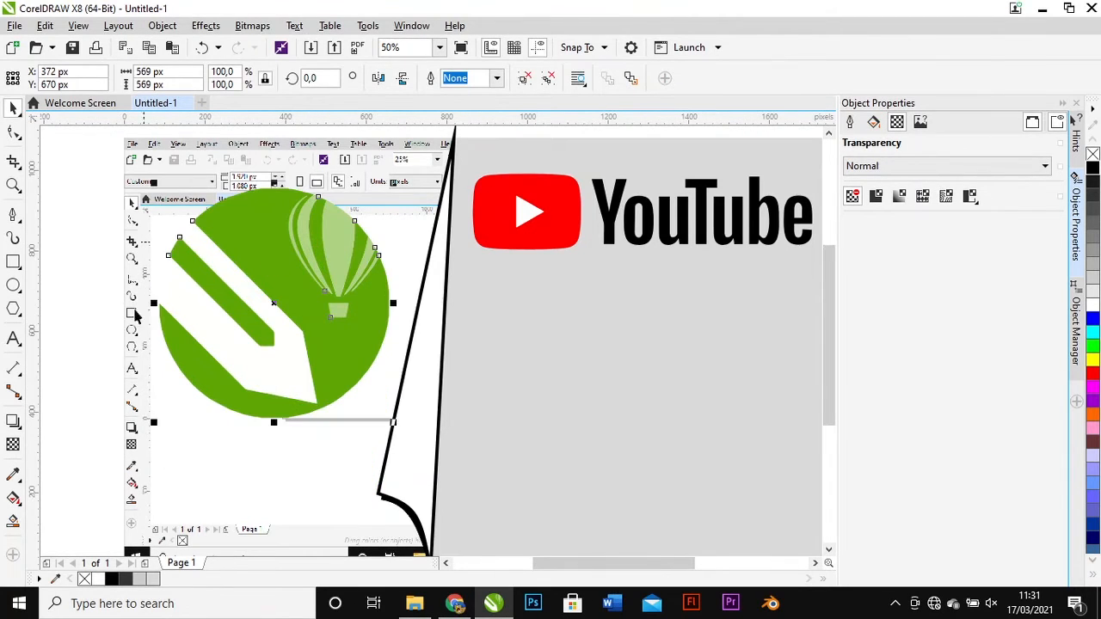
# - Reposition the traced Corel logo over the screenshot at about X 370, Y 583 px
pyautogui.click(95, 332)
pyautogui.scroll(-1, 126, 307)
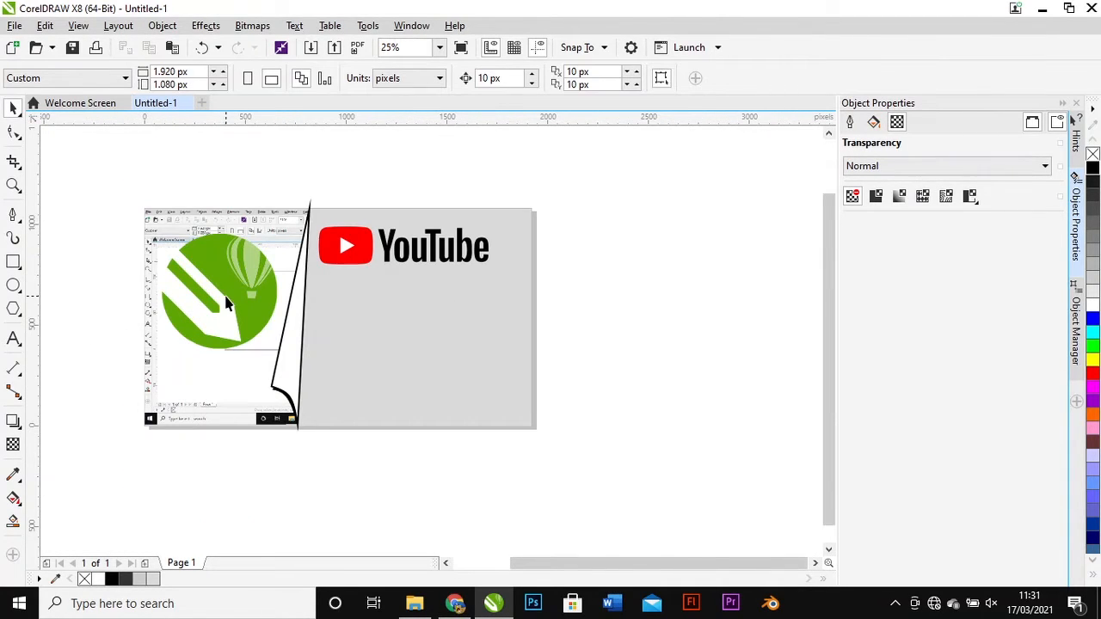
pyautogui.click(226, 297)
pyautogui.click(303, 164)
pyautogui.moveTo(260, 261)
pyautogui.mouseDown()
pyautogui.moveTo(248, 293)
pyautogui.moveTo(259, 278)
pyautogui.mouseUp()
pyautogui.scroll(1, 244, 245)
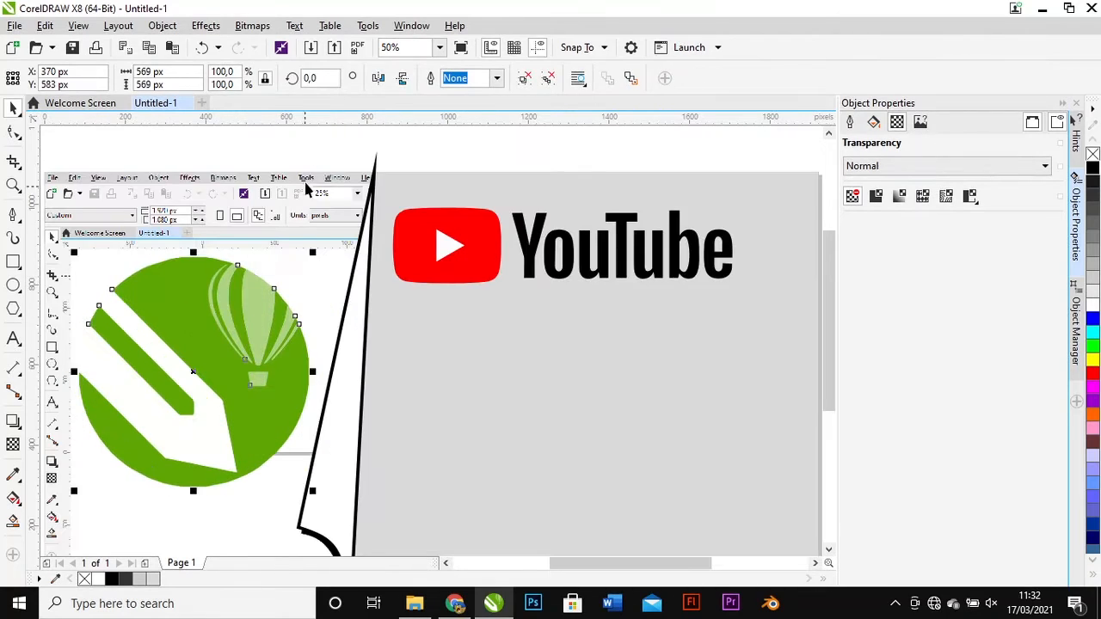
pyautogui.click(318, 164)
pyautogui.scroll(-1, 351, 182)
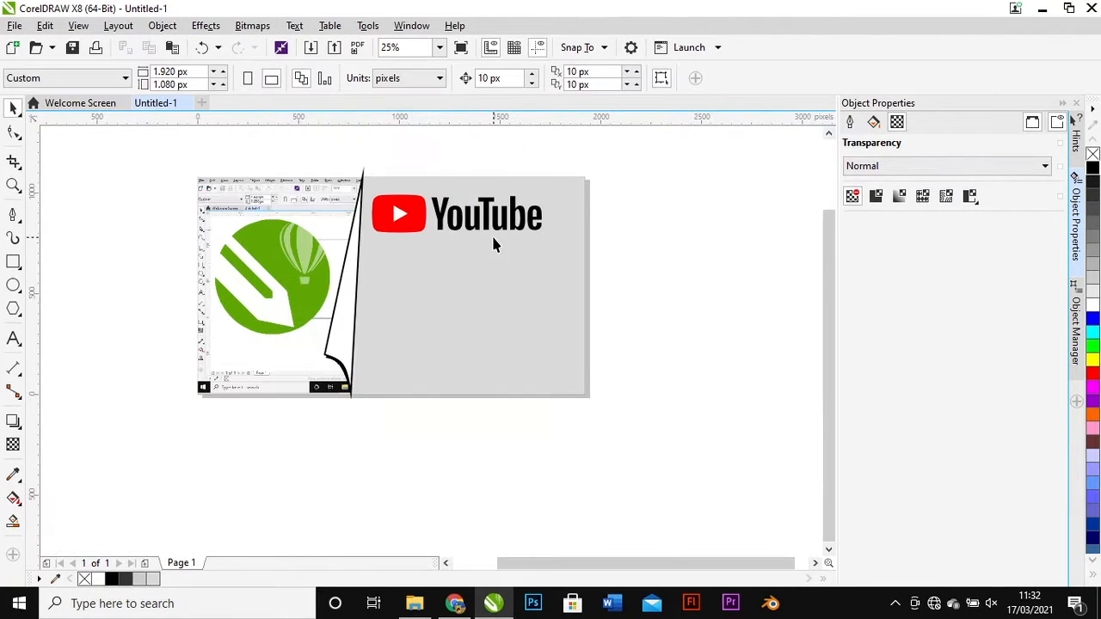
pyautogui.press('d')
pyautogui.press('n')
pyautogui.click(15, 338)
pyautogui.click(413, 76)
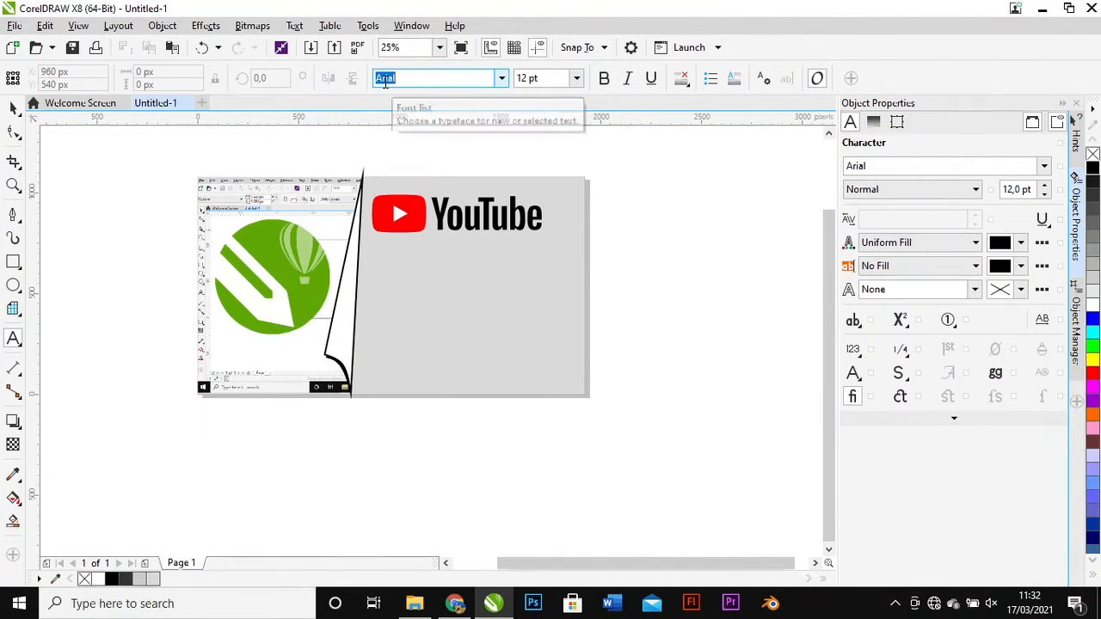
pyautogui.click(409, 77)
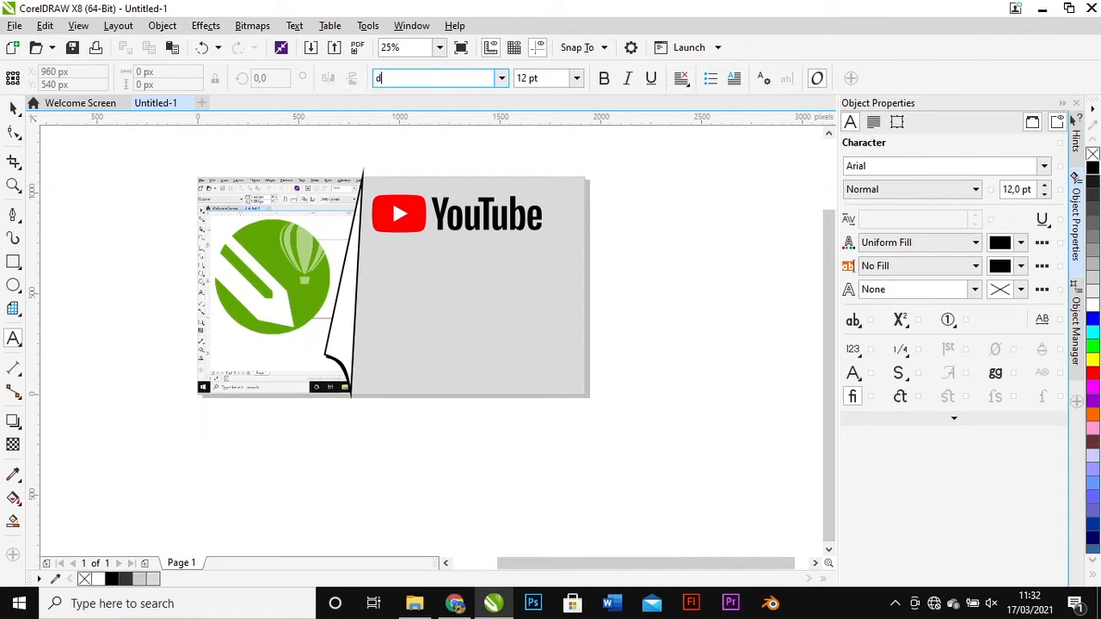
pyautogui.write('denk')
pyautogui.press('Return')
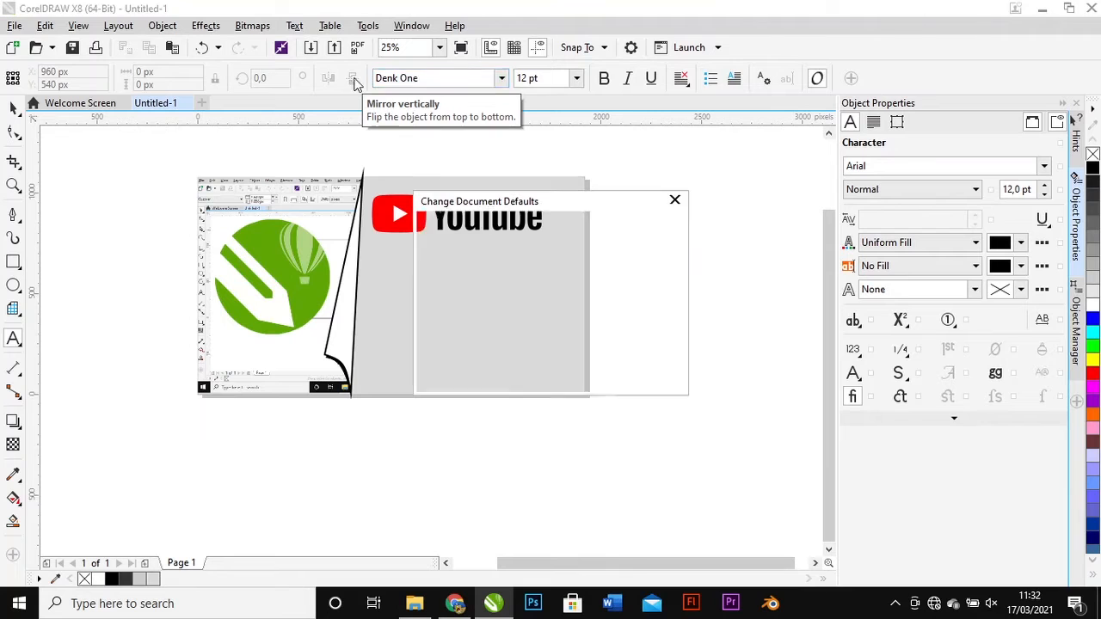
pyautogui.click(674, 201)
# - Add the text "Thumbnail" below the YouTube logo in the Denk One font
pyautogui.click(413, 266)
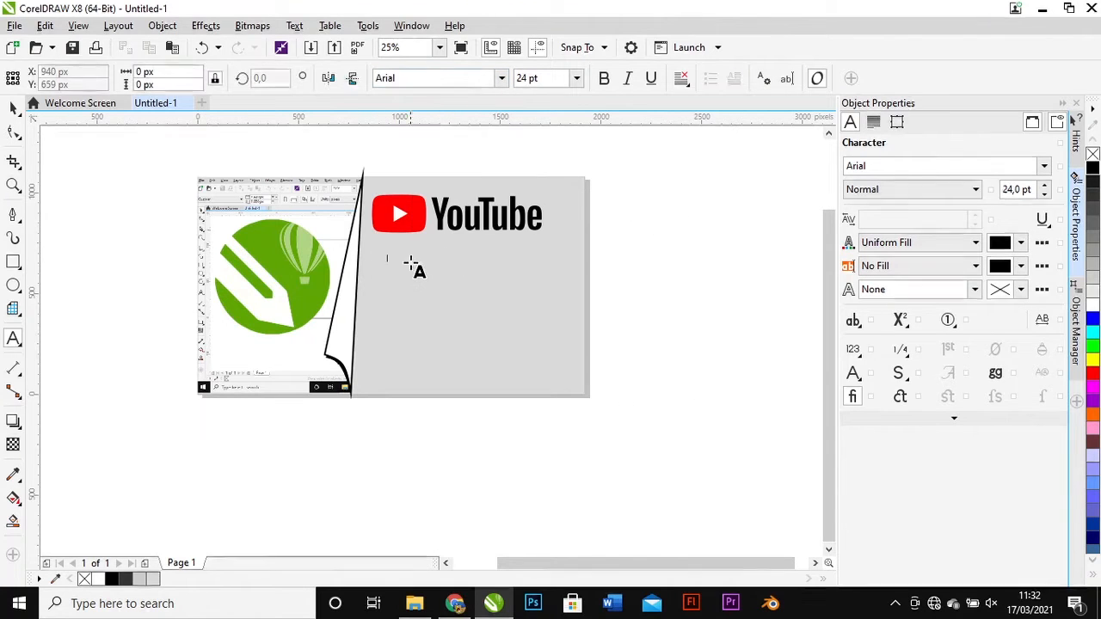
pyautogui.click(474, 79)
pyautogui.write('denk')
pyautogui.press('Return')
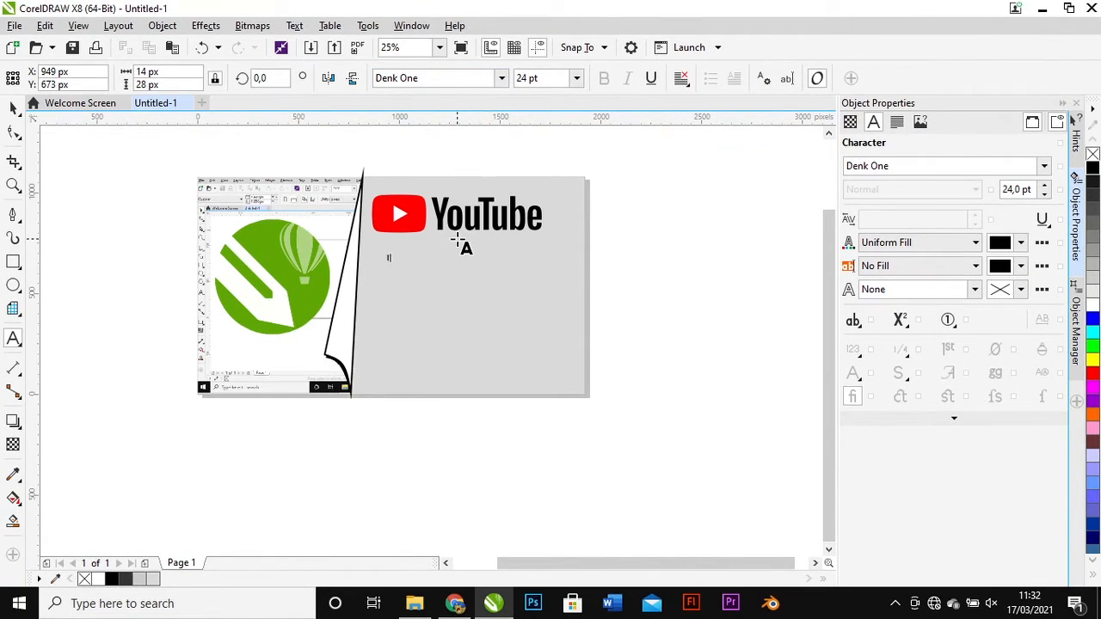
pyautogui.write('Thumbnail')
# - Add the text "Video" below "Thumbnail" and set its font to Denk One
pyautogui.click(437, 314)
pyautogui.write('Video')
pyautogui.press('Escape')
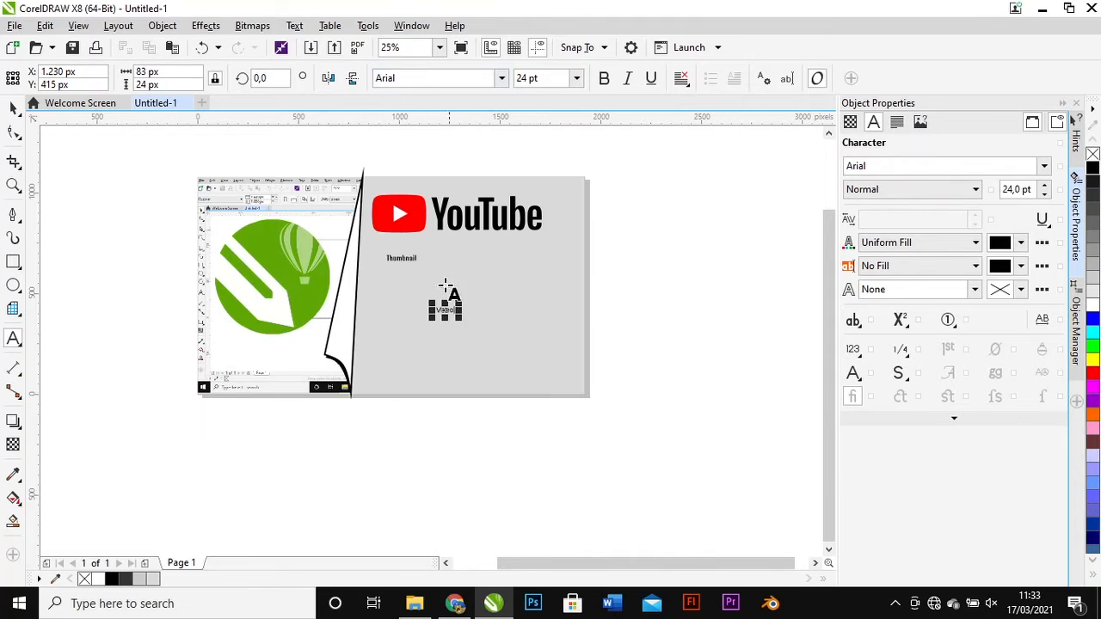
pyautogui.click(12, 108)
pyautogui.click(449, 81)
pyautogui.write('denk')
pyautogui.press('Return')
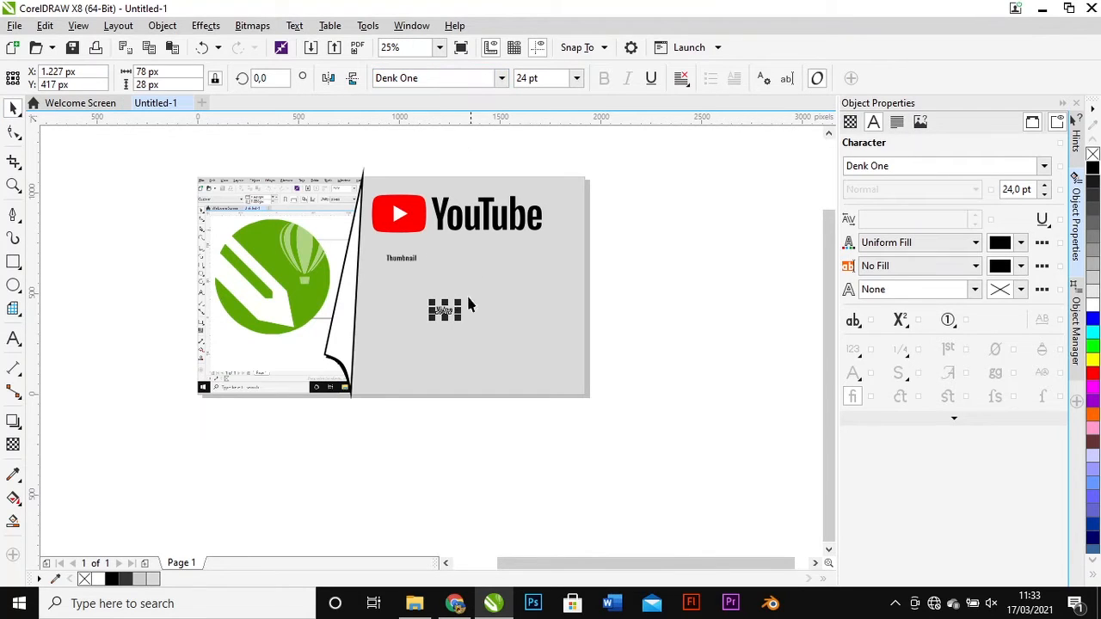
# - Enlarge "Video" to about 564 × 204 px and "Thumbnail" to about the YouTube logo's width, and stack both under the logo, aligned with its right edge
pyautogui.moveTo(455, 315); pyautogui.dragTo(551, 376)
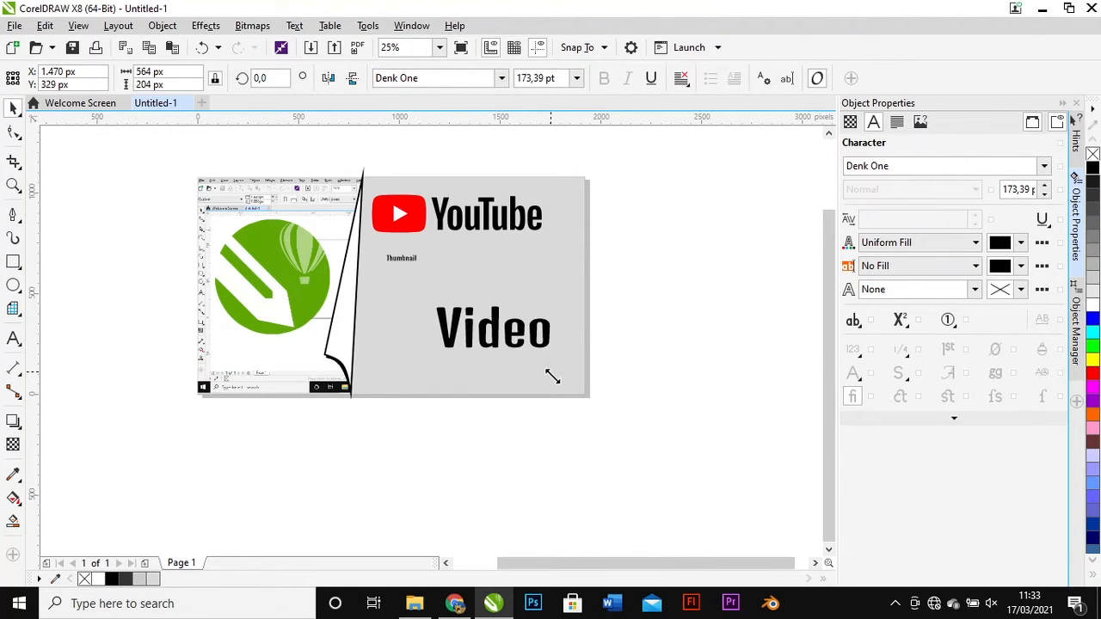
pyautogui.click(411, 262)
pyautogui.click(411, 259)
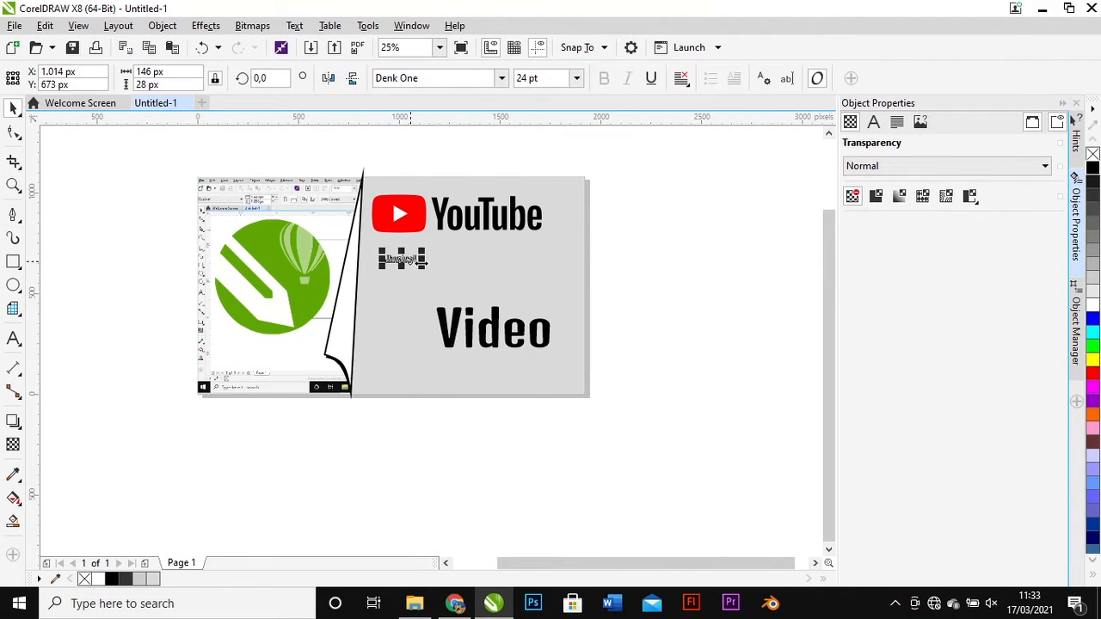
pyautogui.moveTo(424, 264); pyautogui.dragTo(555, 351)
pyautogui.moveTo(517, 273); pyautogui.dragTo(504, 263)
pyautogui.moveTo(521, 332); pyautogui.dragTo(509, 312)
pyautogui.scroll(1, 508, 312)
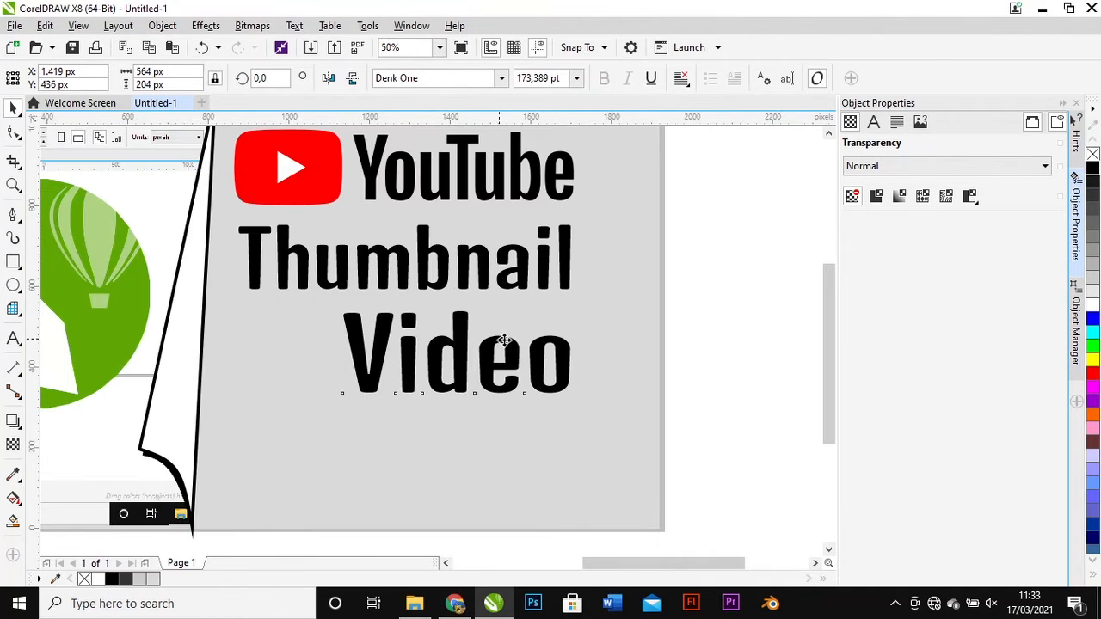
pyautogui.press('Escape')
pyautogui.scroll(-1, 691, 315)
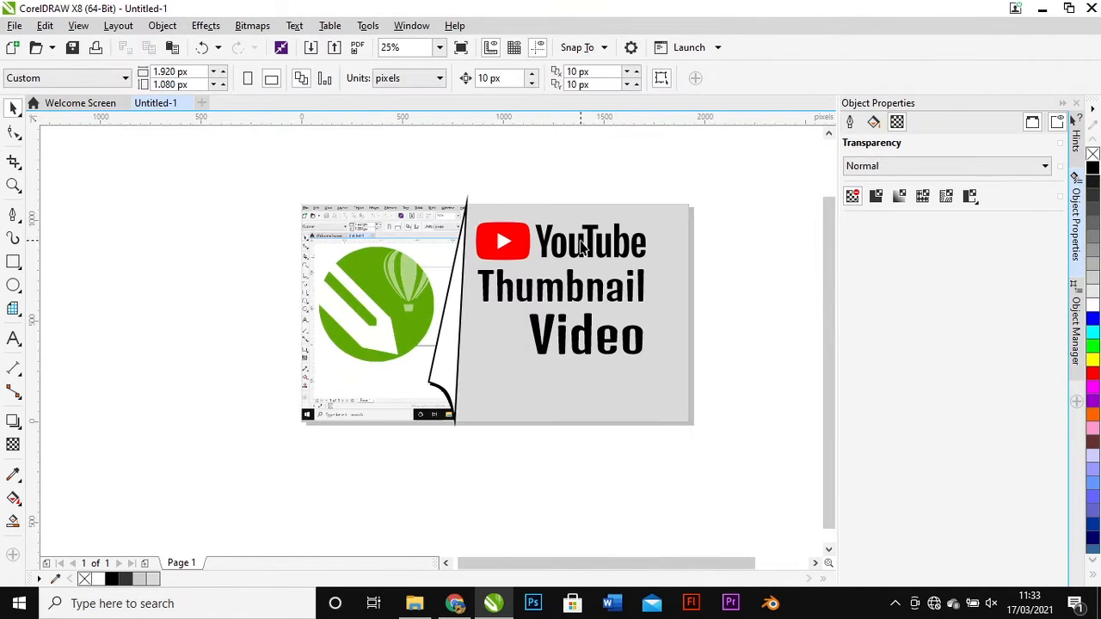
# - Unlock the grey background rectangle so it can be selected with the rest of the design
pyautogui.click(422, 226)
pyautogui.moveTo(241, 163); pyautogui.dragTo(733, 435)
pyautogui.click(497, 195)
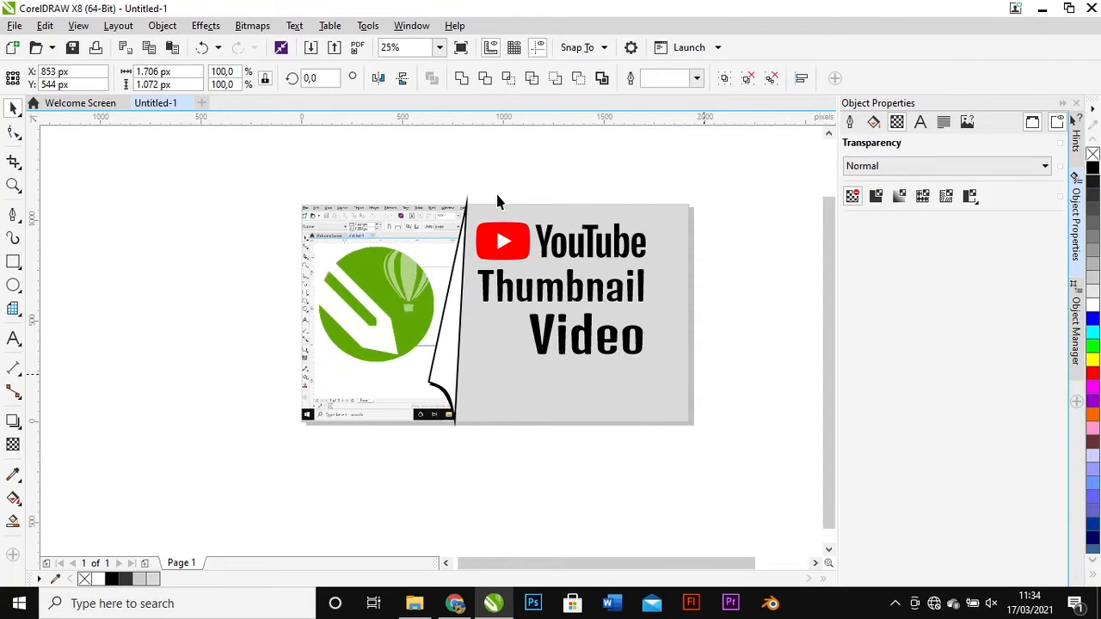
pyautogui.hotkey('ctrl', 'z')
pyautogui.rightClick(662, 241)
pyautogui.click(706, 266)
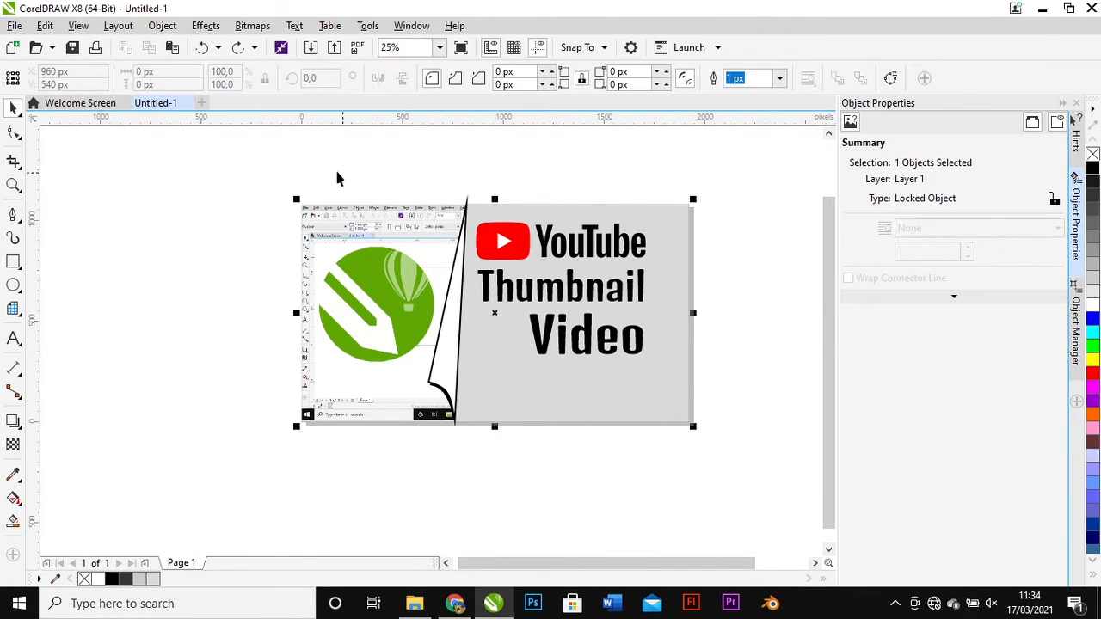
# - Group all design objects, including the grey background, and move the group off the page to its upper left
pyautogui.moveTo(249, 153); pyautogui.dragTo(740, 467)
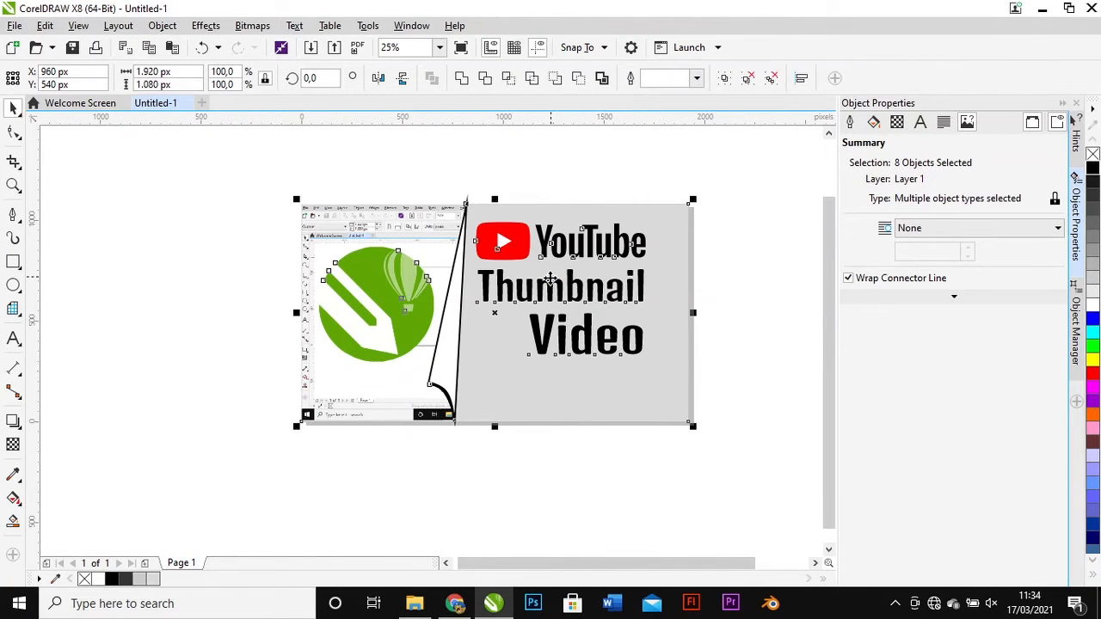
pyautogui.hotkey('ctrl', 'g')
pyautogui.scroll(-4, 551, 280)
pyautogui.moveTo(551, 279); pyautogui.dragTo(394, 240)
# - Capture a screenshot of the workspace showing the whole empty page with nothing selected
pyautogui.click(677, 280)
pyautogui.scroll(2, 678, 279)
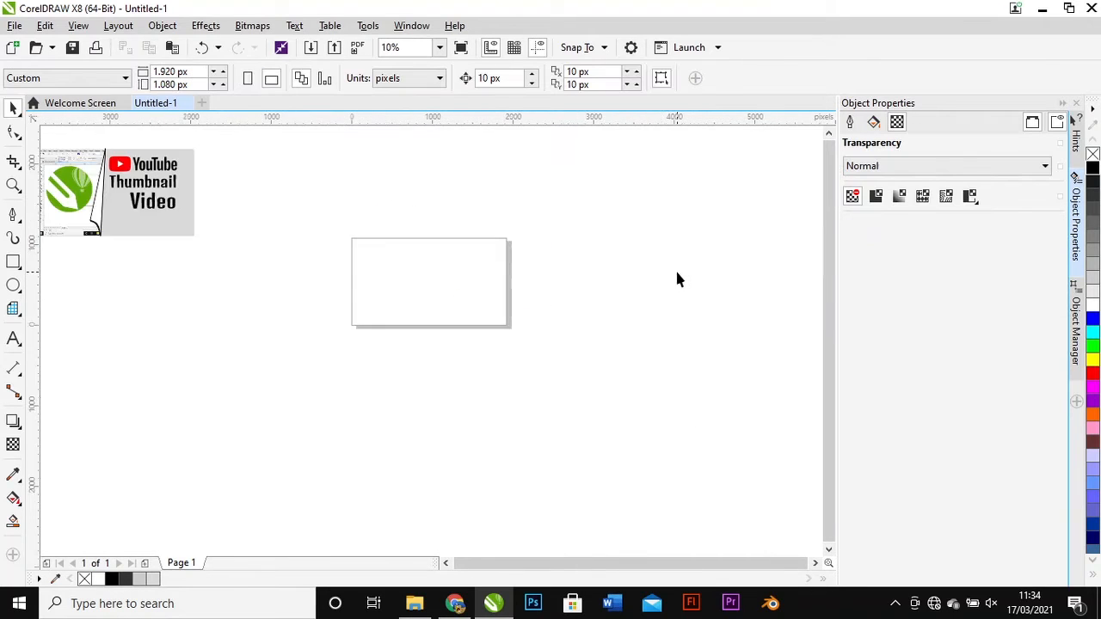
pyautogui.scroll(2, 674, 277)
pyautogui.scroll(-2, 583, 284)
pyautogui.scroll(2, 540, 296)
pyautogui.scroll(-2, 442, 309)
pyautogui.scroll(2, 444, 297)
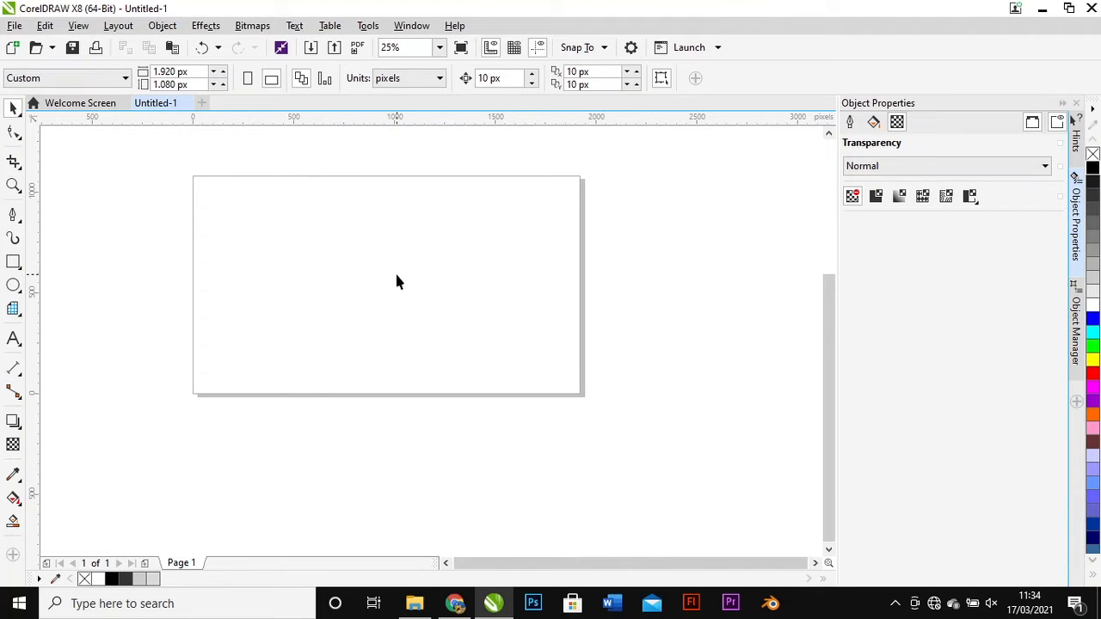
# - Center the grouped design back on the page
pyautogui.scroll(-3, 396, 280)
pyautogui.click(250, 238)
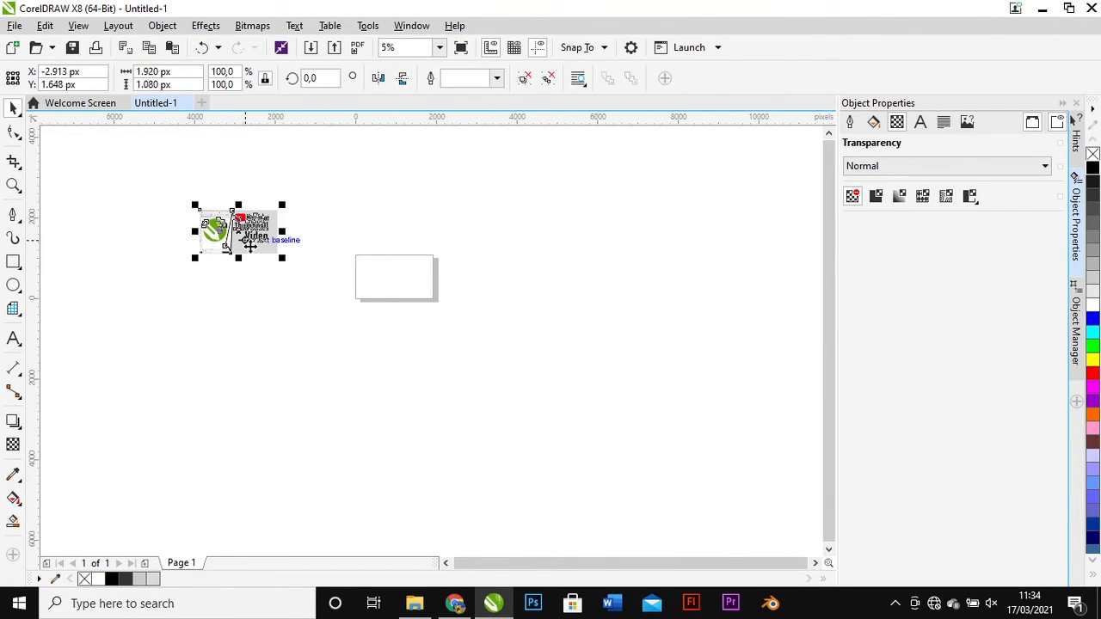
pyautogui.press('p')
pyautogui.scroll(2, 388, 275)
# - Paste the empty-page screenshot onto the design and set its size to 1920 × 1080 px
pyautogui.click(421, 255)
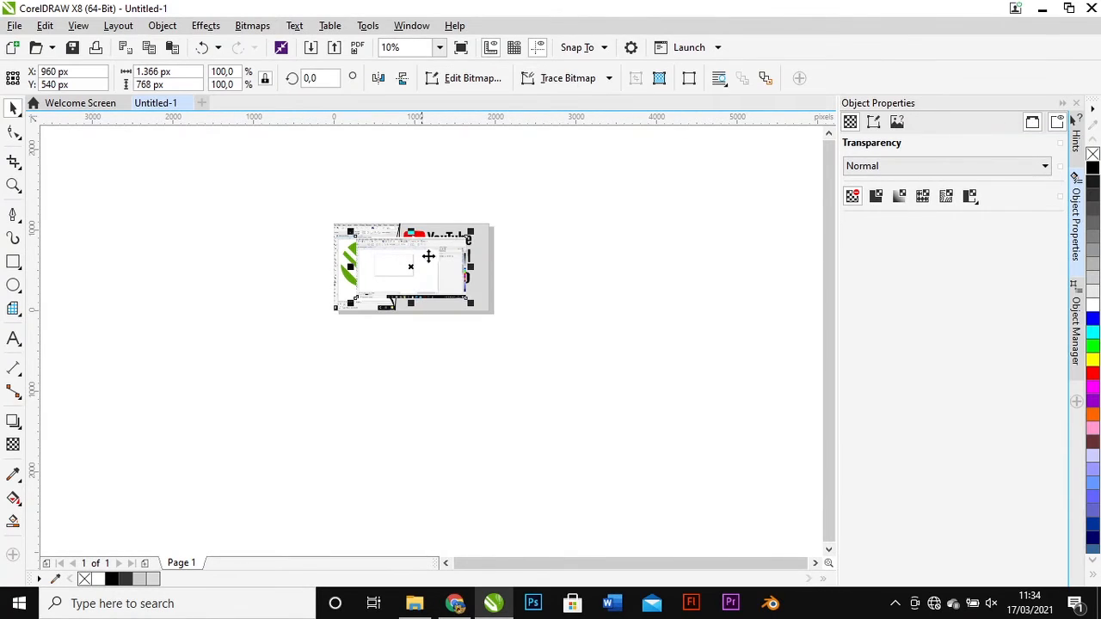
pyautogui.scroll(2, 428, 256)
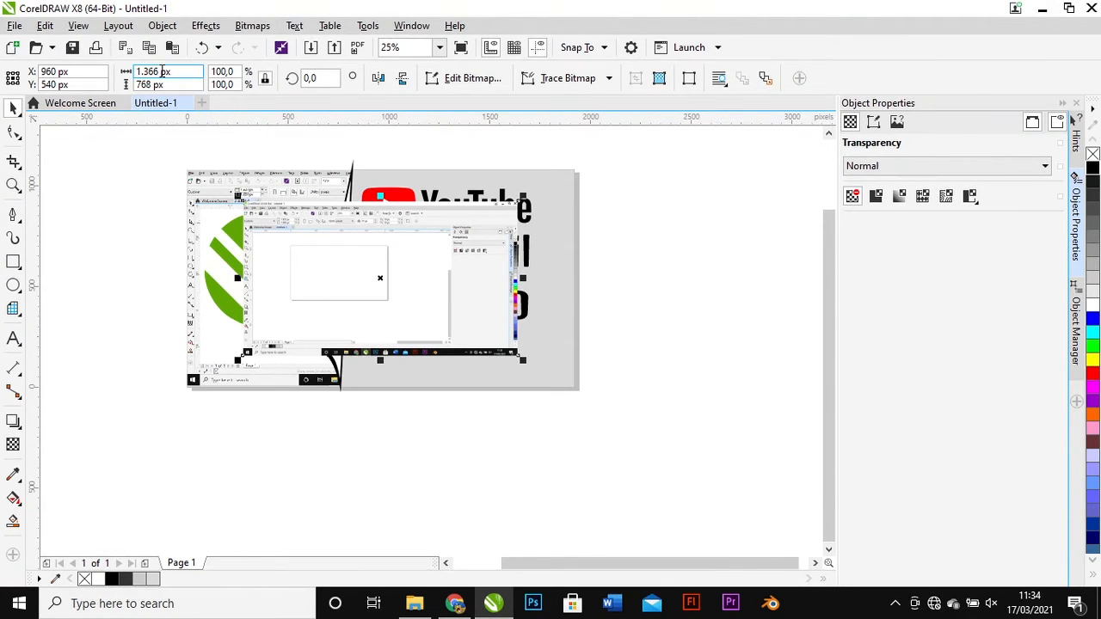
pyautogui.write('1920')
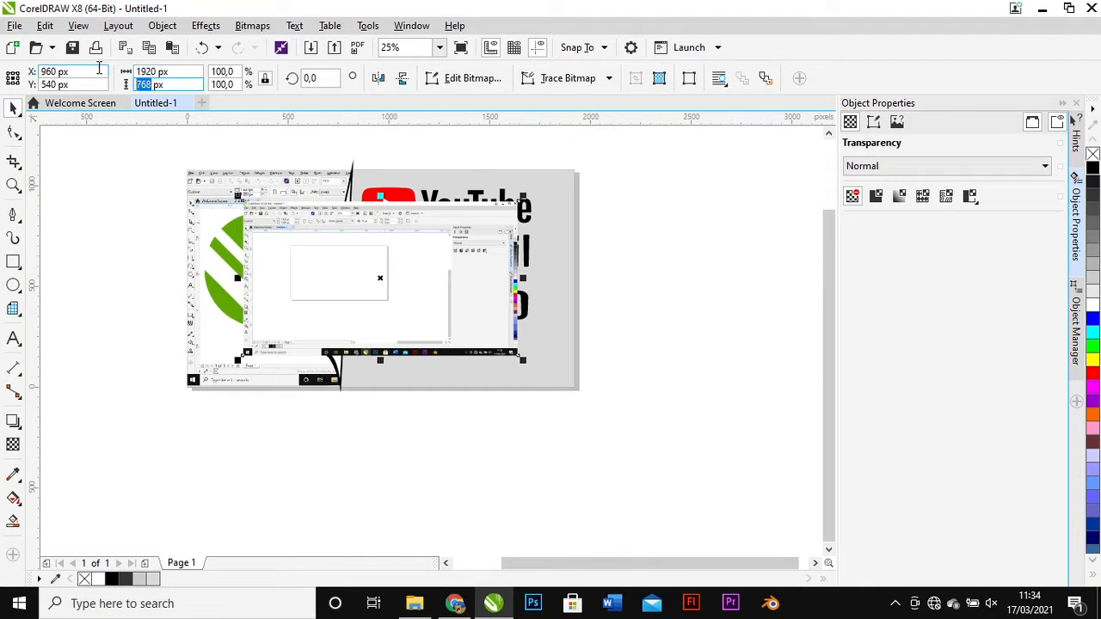
pyautogui.write('1080')
pyautogui.press('Return')
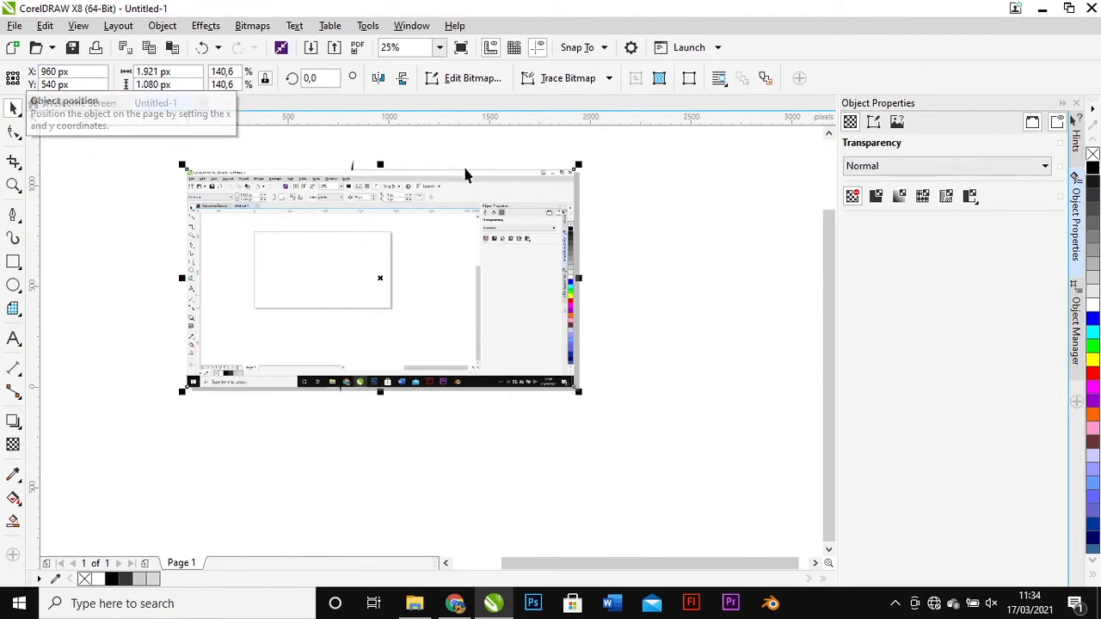
# - Move the pasted screenshot to about X 1762, Y 546 px and send it to the back of the page
pyautogui.moveTo(518, 246); pyautogui.dragTo(651, 252)
pyautogui.rightClick(651, 202)
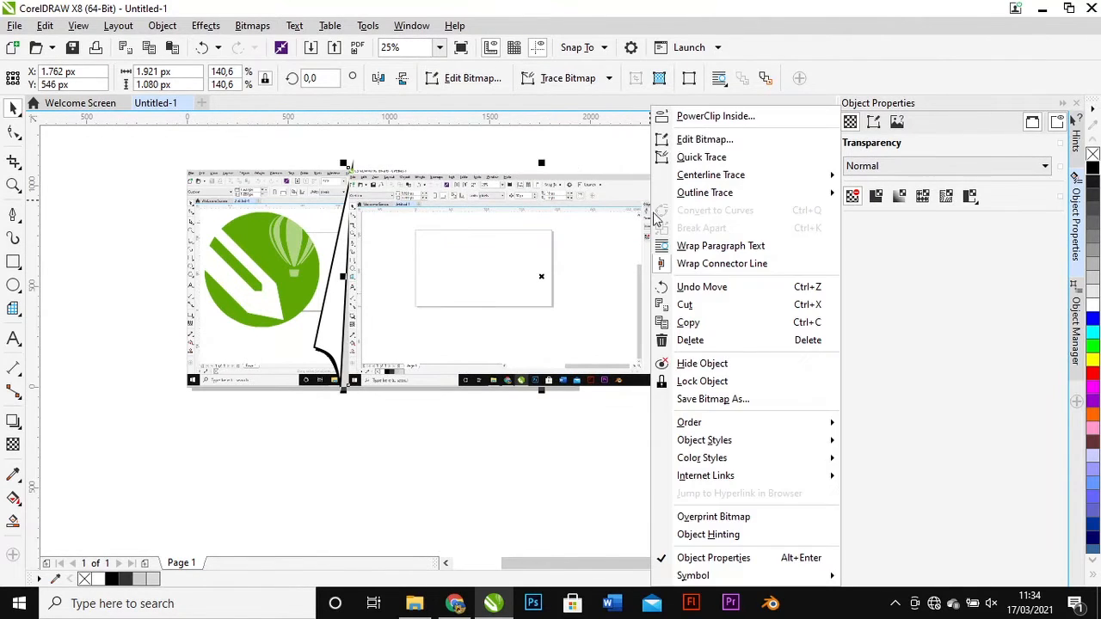
pyautogui.moveTo(768, 426)
pyautogui.click(843, 437)
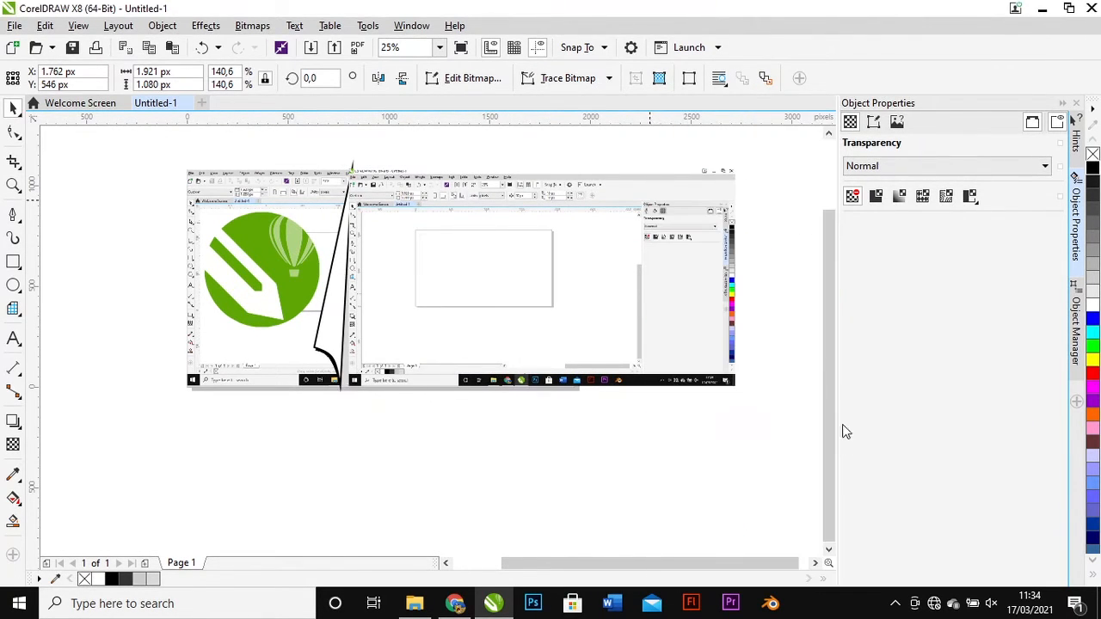
# - Remove the cropped screenshot from behind the Corel logo
pyautogui.click(516, 348)
pyautogui.click(319, 206)
pyautogui.press('Escape')
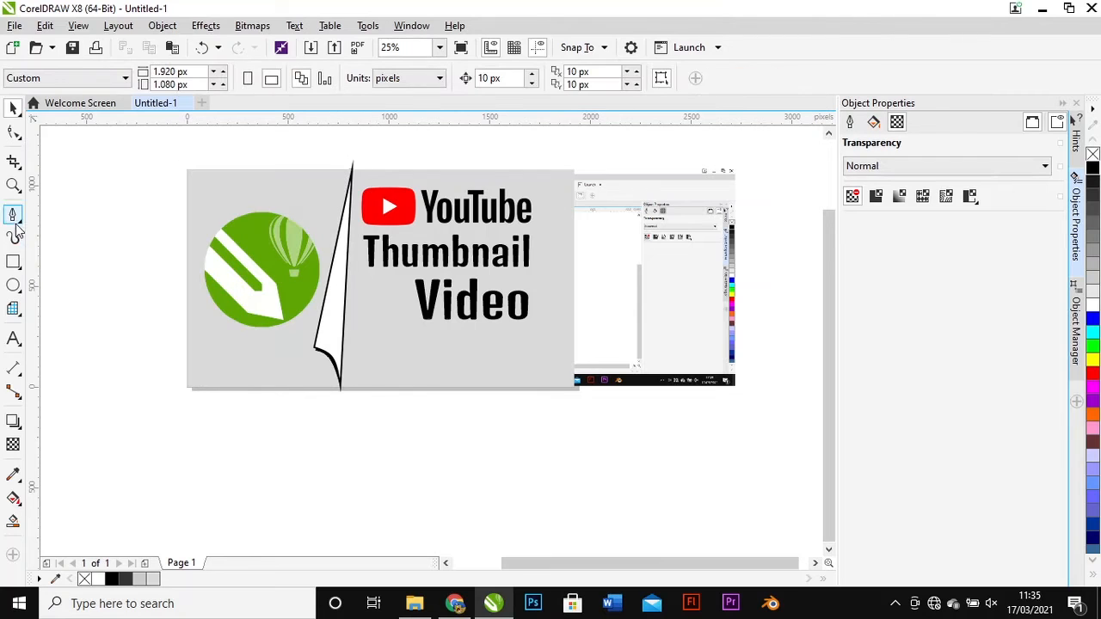
# - Draw a closed Pen outline about 1159 × 1080 px around the area between the flap's right edge and the page's right edge
pyautogui.click(13, 213)
pyautogui.click(350, 169)
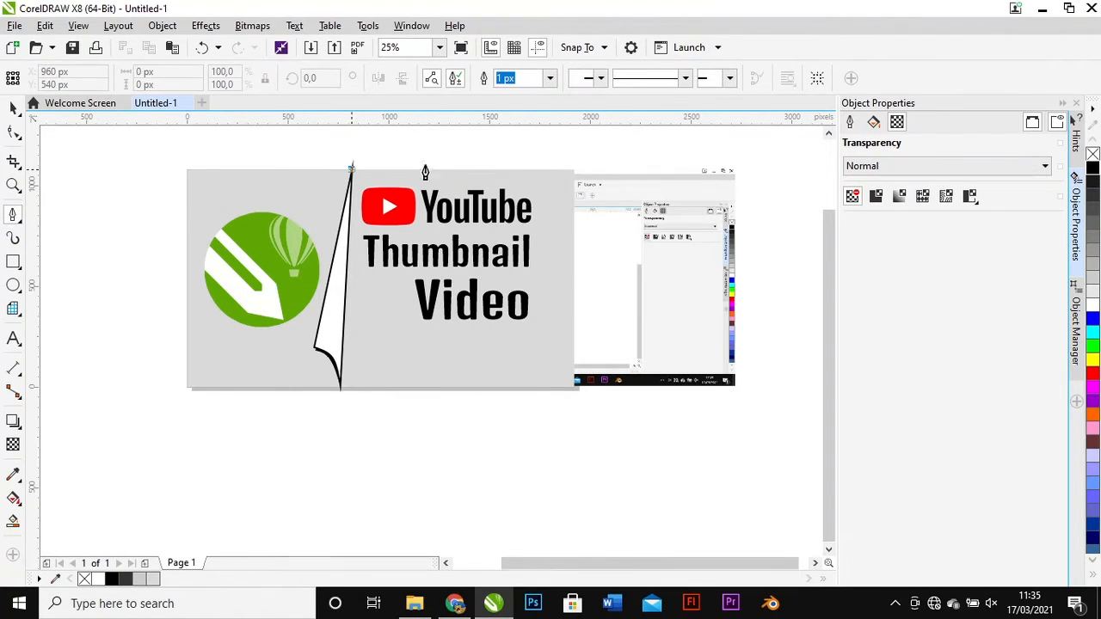
pyautogui.click(574, 170)
pyautogui.click(576, 389)
pyautogui.scroll(3, 340, 389)
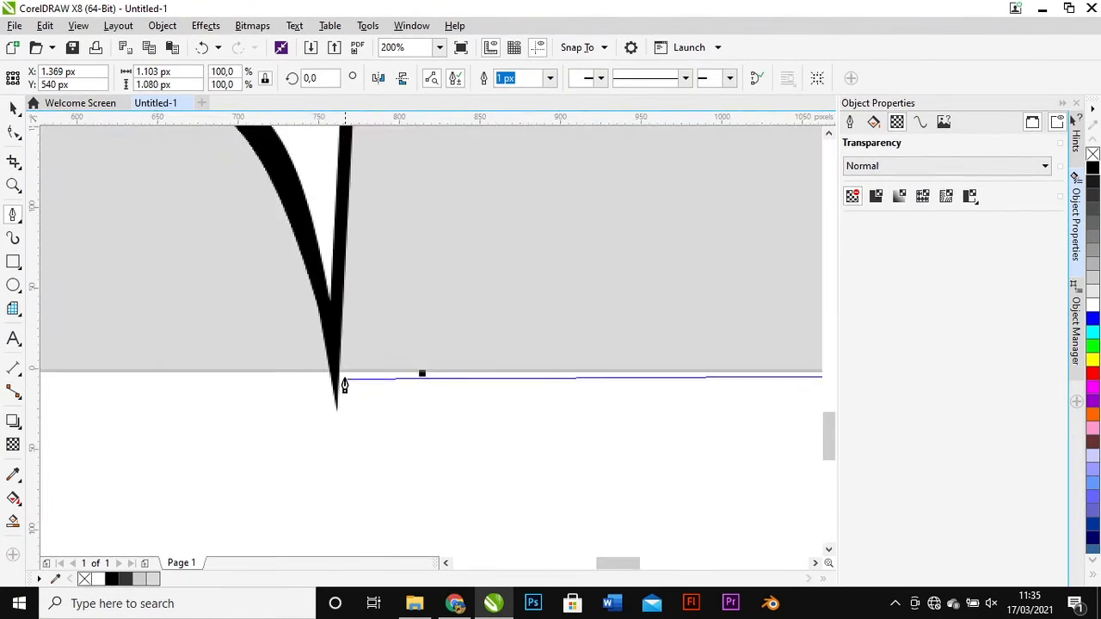
pyautogui.click(353, 382)
pyautogui.scroll(-3, 376, 217)
pyautogui.scroll(2, 384, 143)
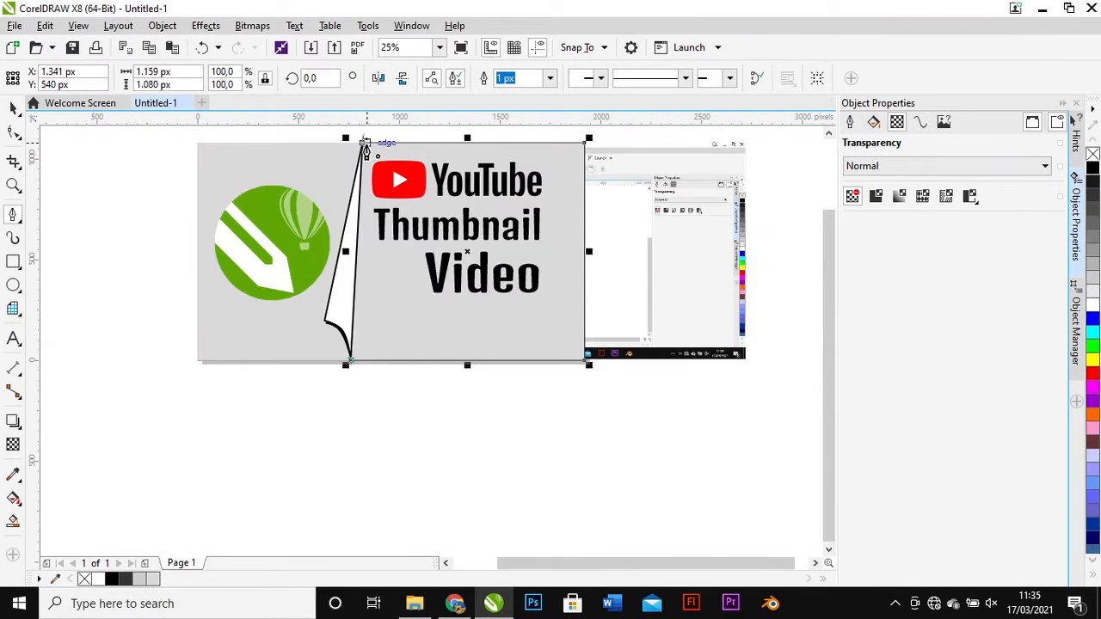
pyautogui.click(362, 144)
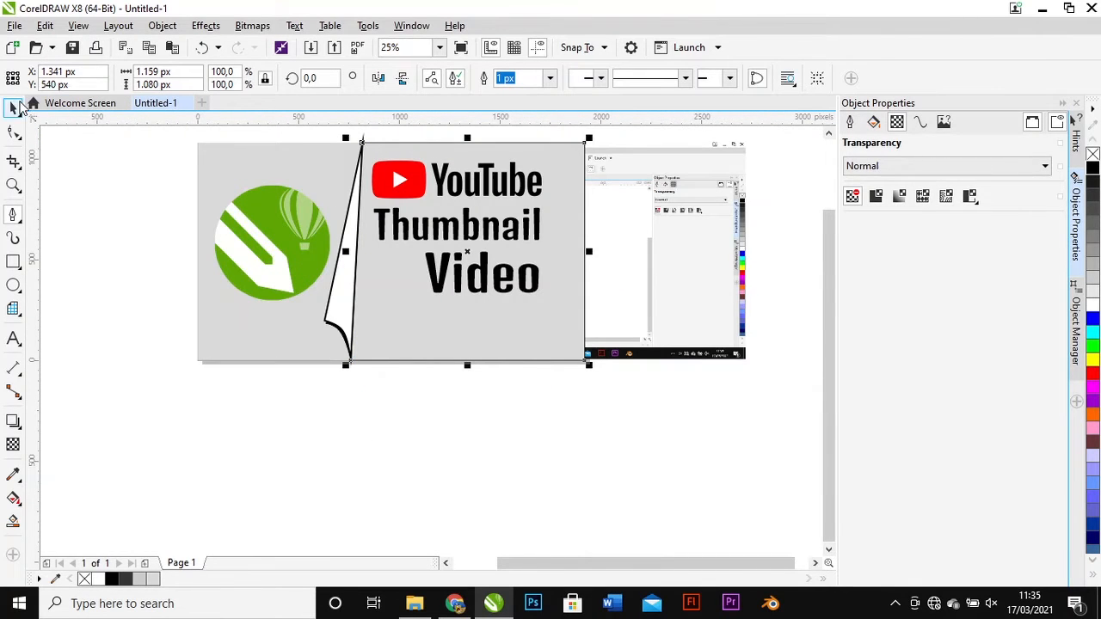
# - Intersect the pen outline with the pasted screenshot to cut out the part beside the flap
pyautogui.click(15, 106)
pyautogui.keyDown('shift'); pyautogui.click(621, 258); pyautogui.keyUp('shift')
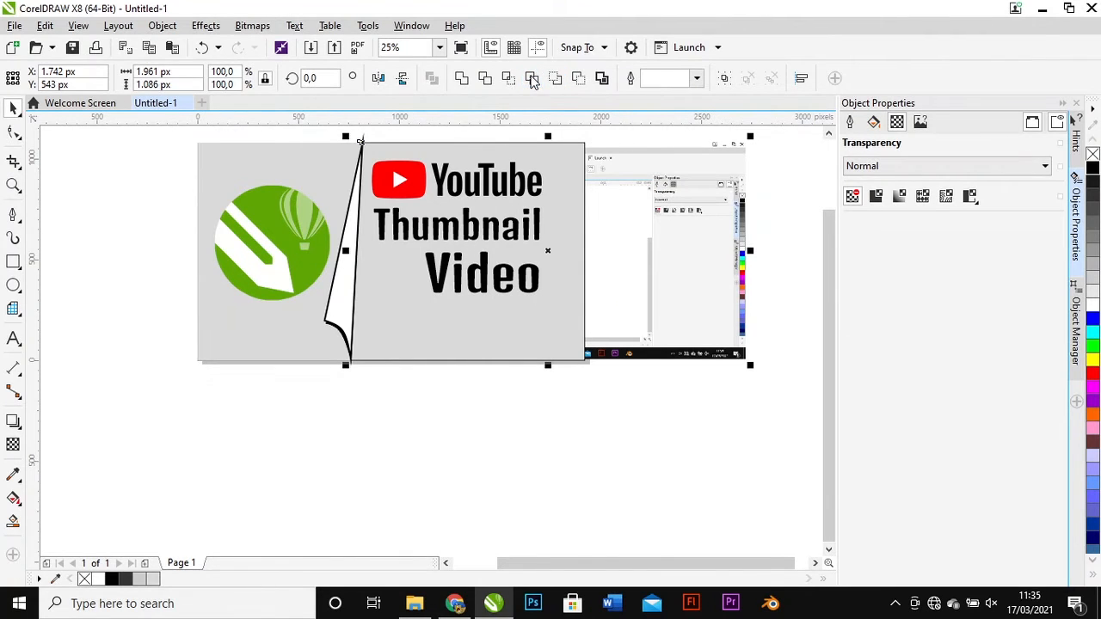
pyautogui.click(508, 78)
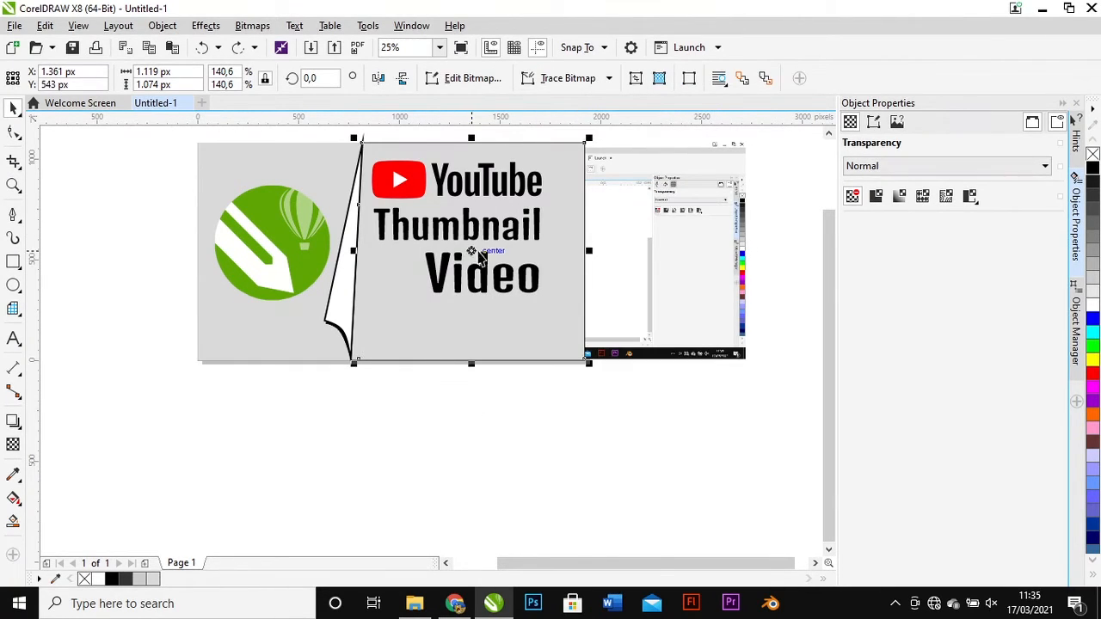
# - Reorder the cut-out screenshot behind the YouTube logo and delete the leftover original screenshot that extends past the page
pyautogui.rightClick(473, 251)
pyautogui.moveTo(541, 423)
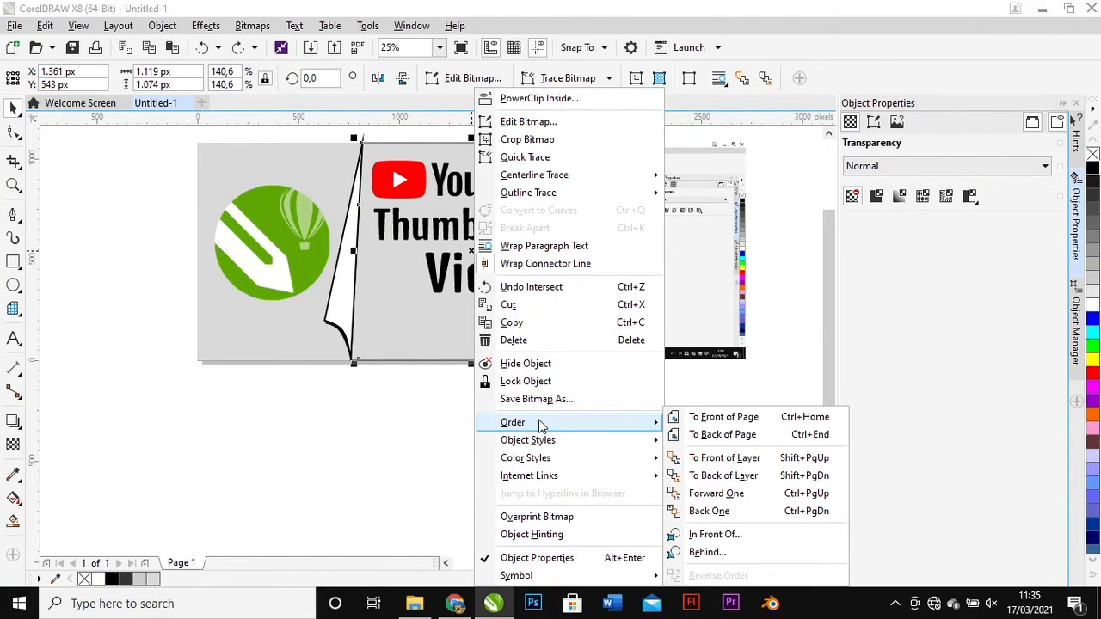
pyautogui.click(707, 552)
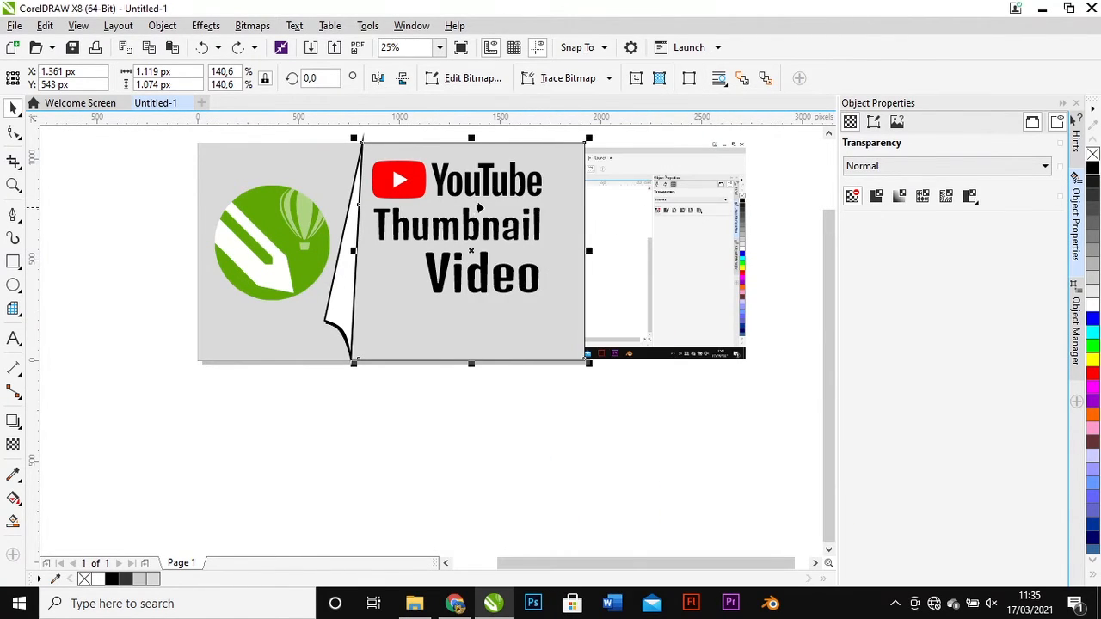
pyautogui.click(404, 185)
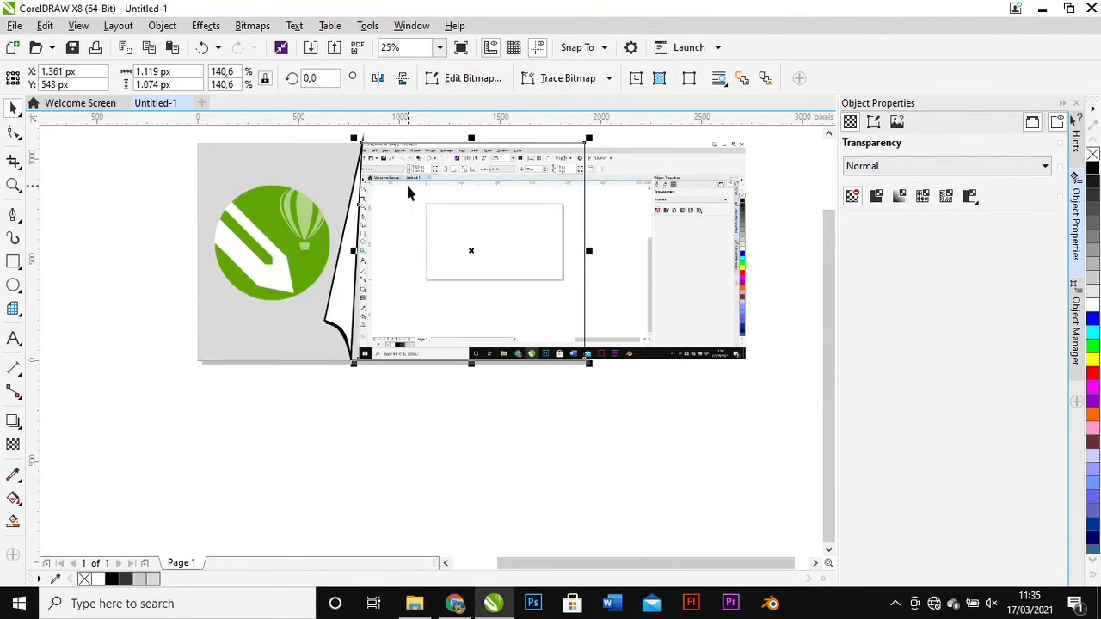
pyautogui.click(642, 205)
pyautogui.press('Delete')
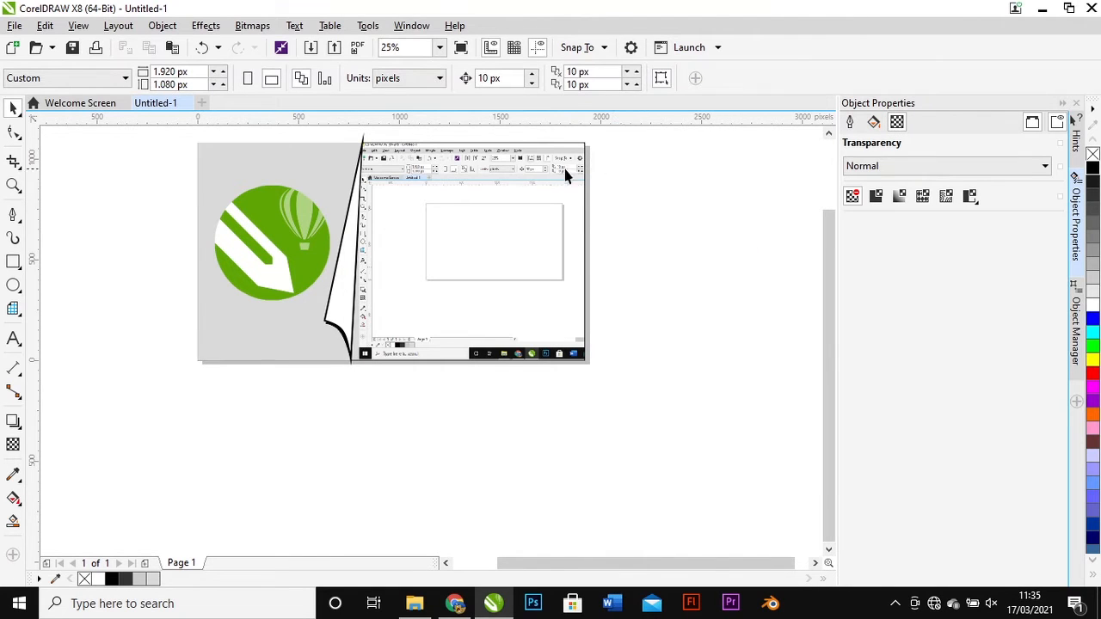
# - Set the line width of the pen outline around the cut-out screenshot to 10 px
pyautogui.click(546, 174)
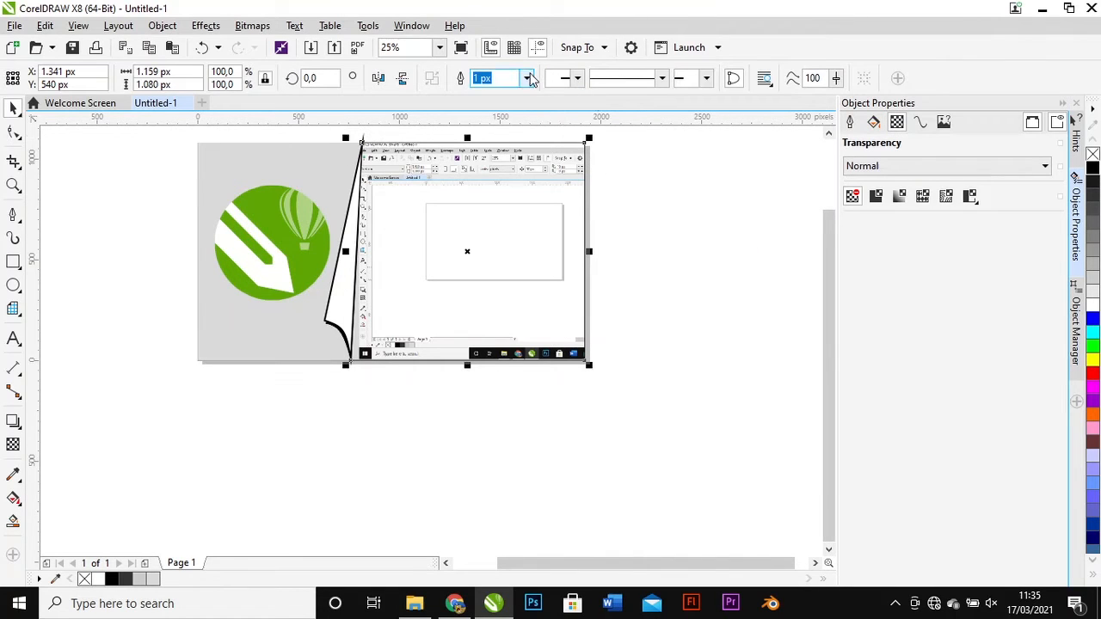
pyautogui.click(529, 79)
pyautogui.click(531, 193)
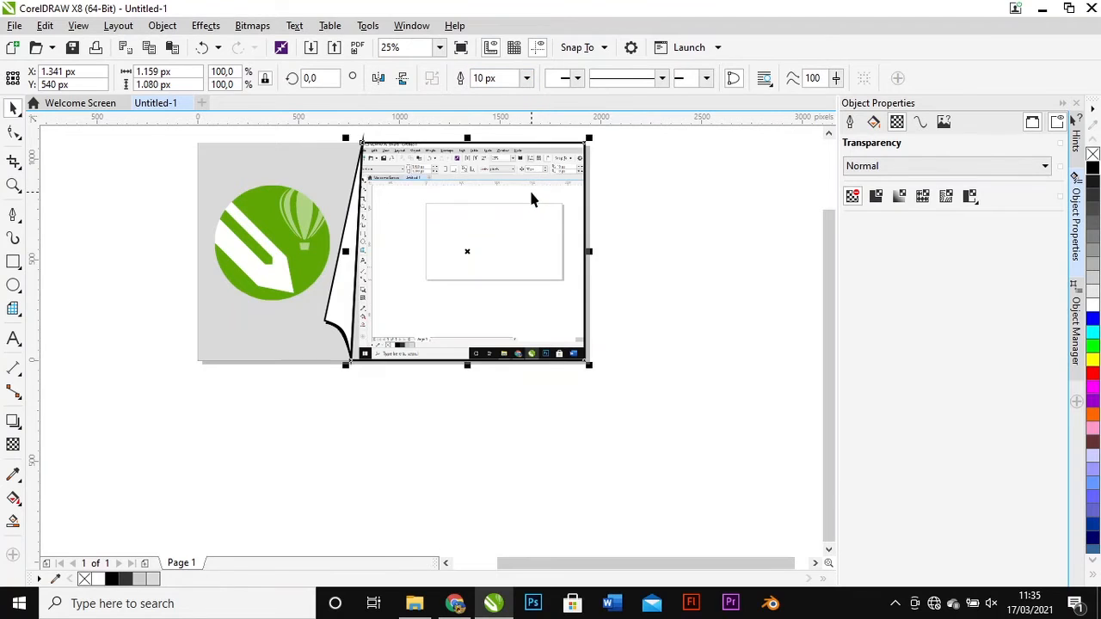
# - Delete the pen outline that frames the cut-out screenshot
pyautogui.click(711, 201)
pyautogui.click(467, 143)
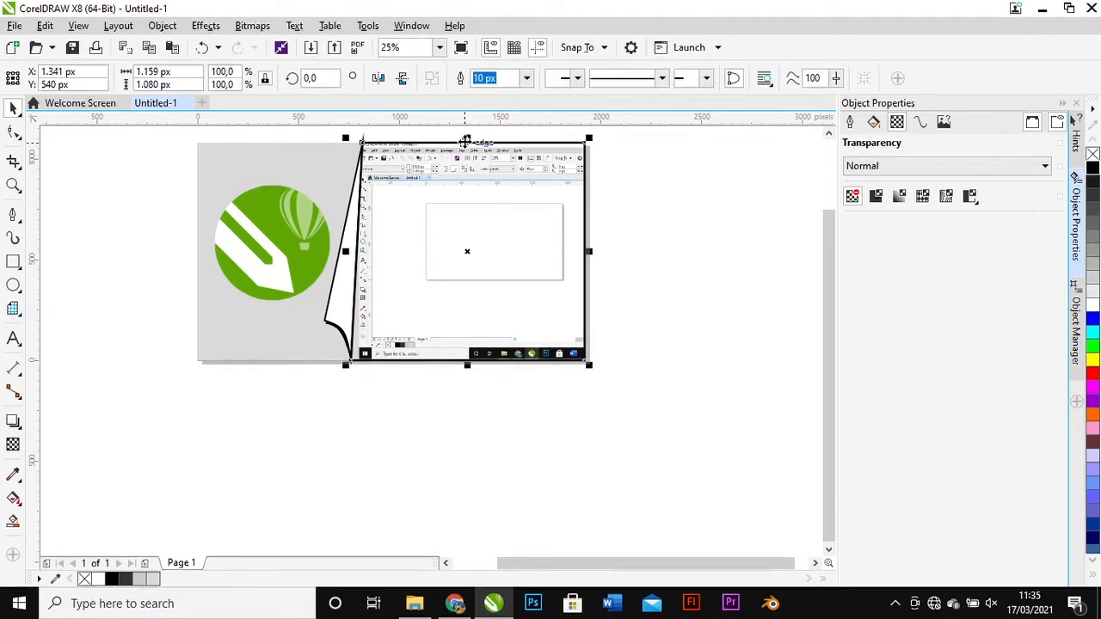
pyautogui.click(467, 142)
pyautogui.rightClick(467, 141)
pyautogui.click(465, 160)
pyautogui.rightClick(467, 142)
pyautogui.moveTo(516, 405)
pyautogui.click(715, 426)
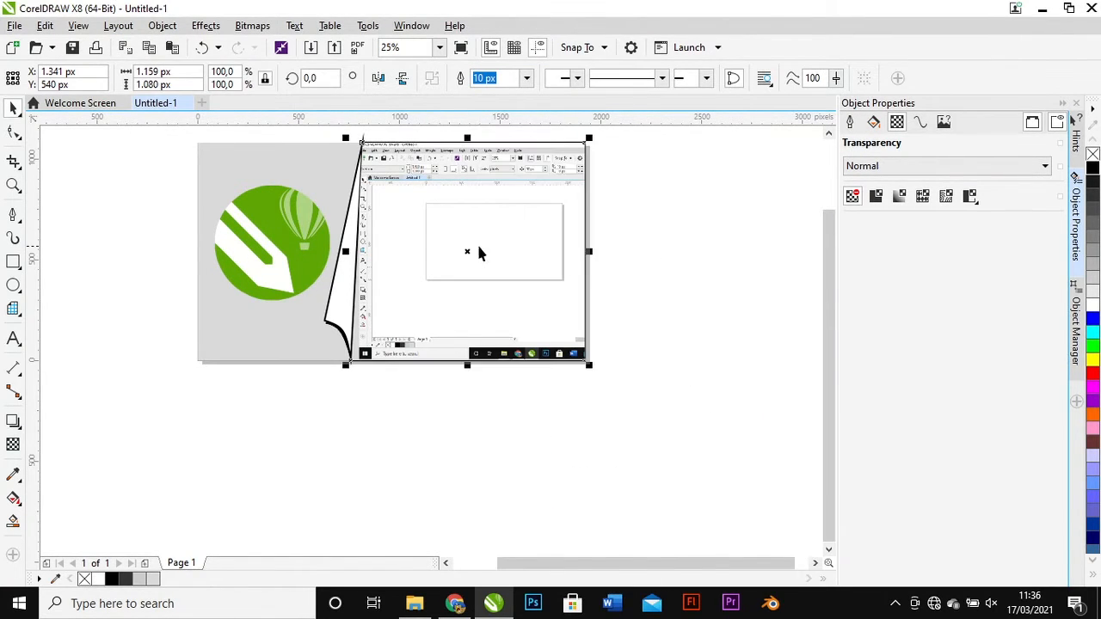
pyautogui.press('Delete')
# - Send the cut-out screenshot to the back of the page and raise it one level above the grey background
pyautogui.rightClick(479, 250)
pyautogui.moveTo(529, 422)
pyautogui.click(722, 442)
pyautogui.hotkey('ctrl', 'pageup')
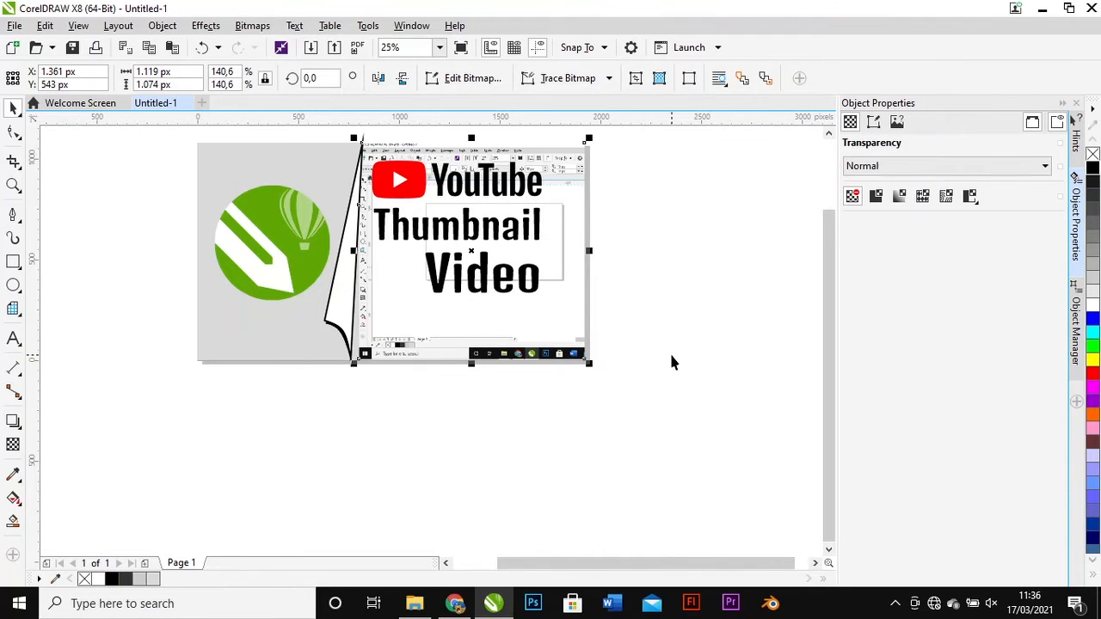
pyautogui.click(648, 320)
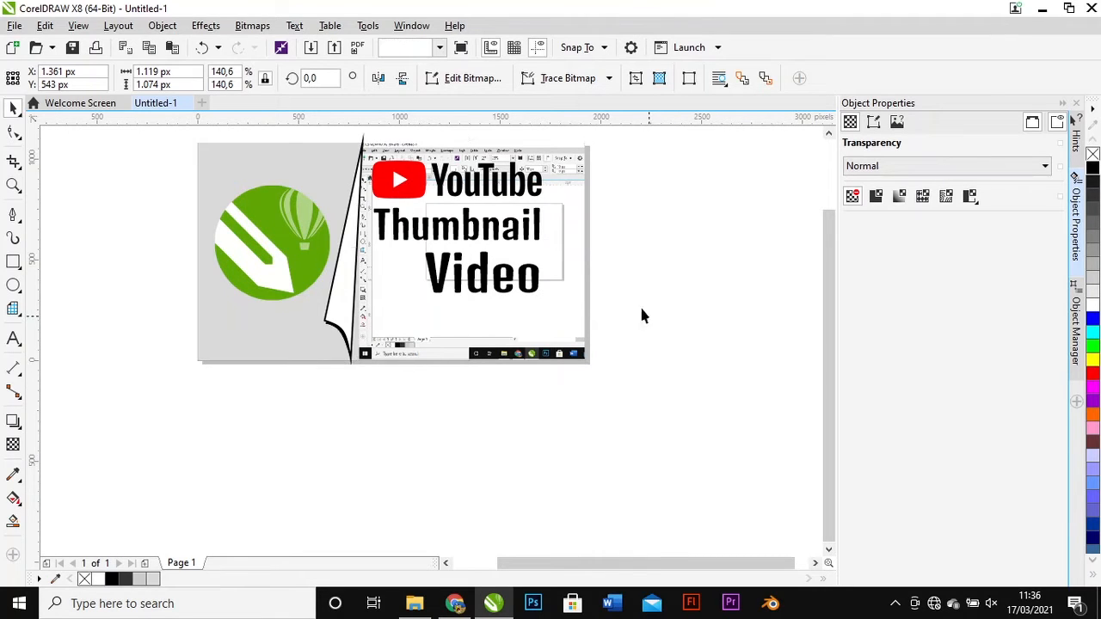
# - Remove the outline from the white page-fold flap by setting its width to None
pyautogui.scroll(1, 330, 189)
pyautogui.scroll(-1, 379, 196)
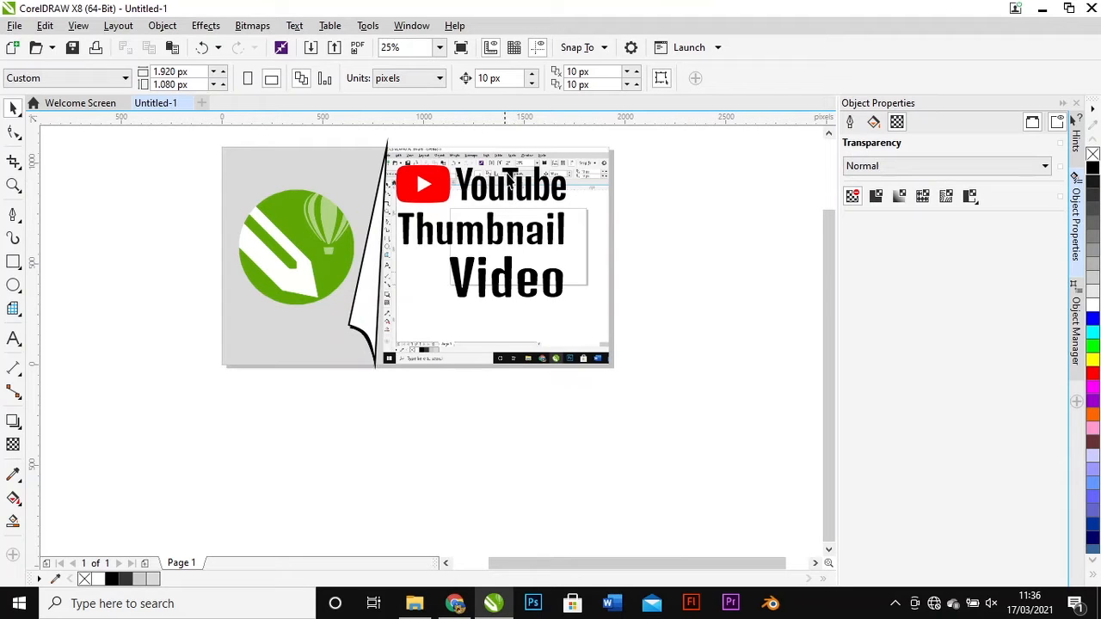
pyautogui.scroll(1, 512, 177)
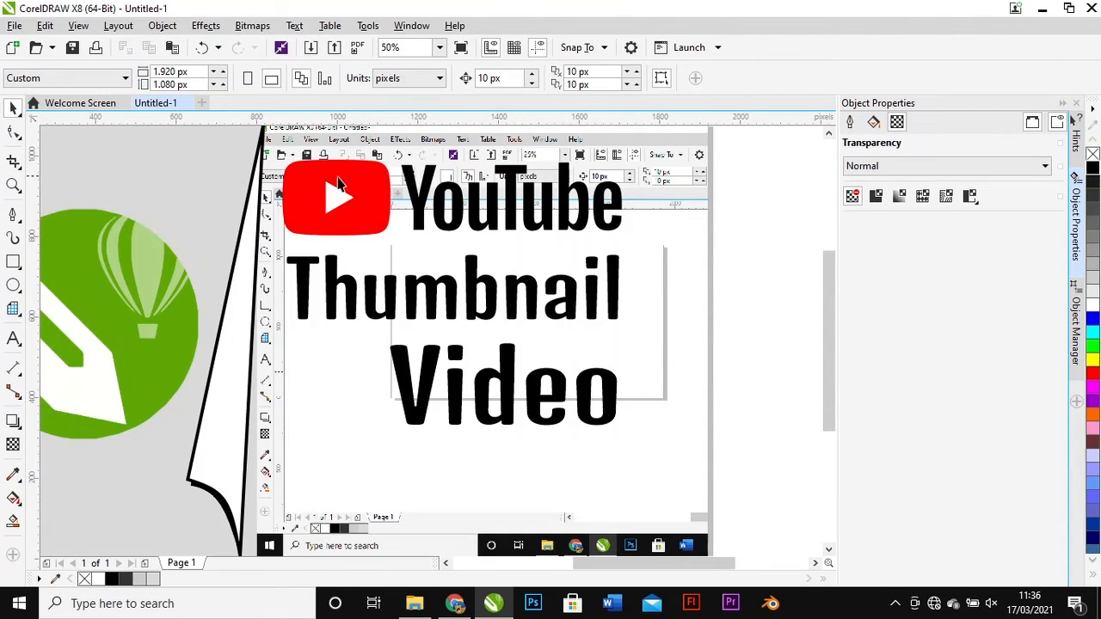
pyautogui.click(260, 210)
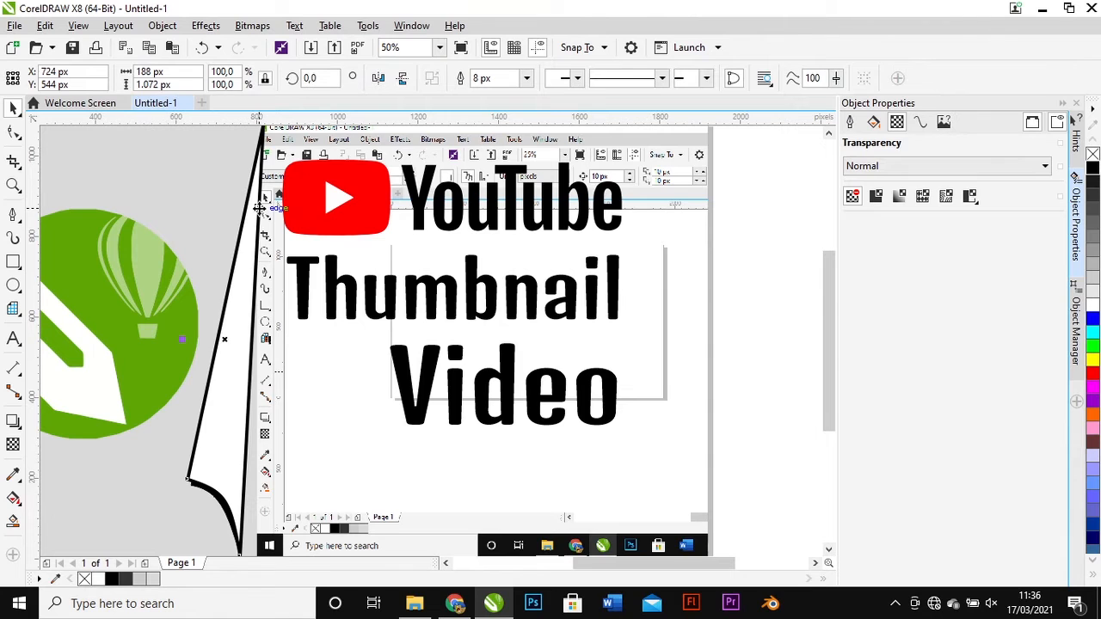
pyautogui.click(526, 78)
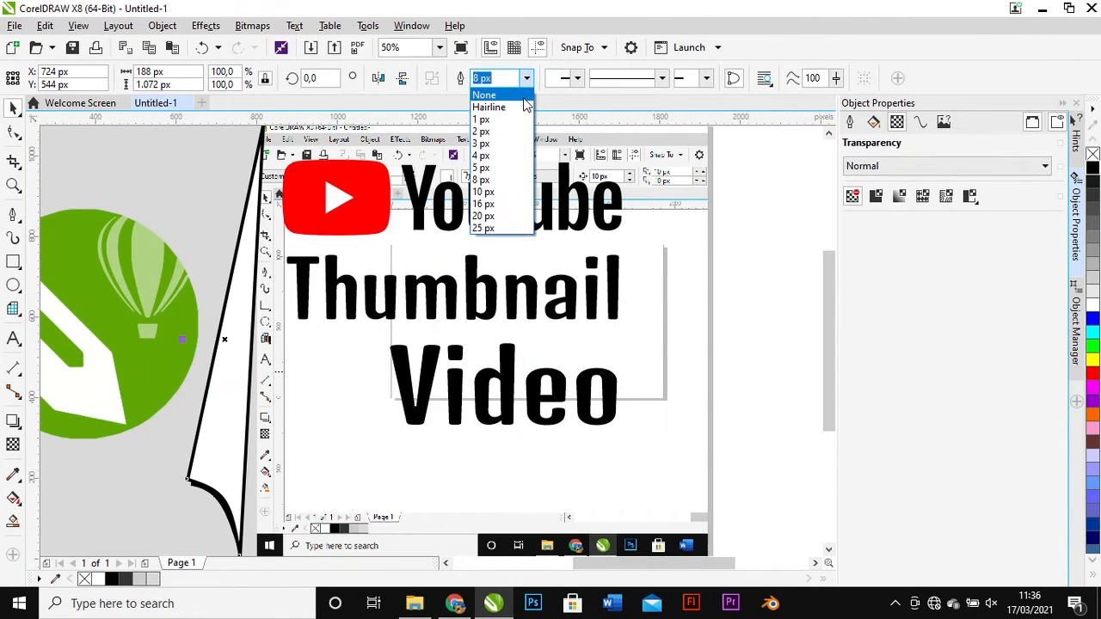
pyautogui.click(523, 97)
pyautogui.scroll(-1, 430, 224)
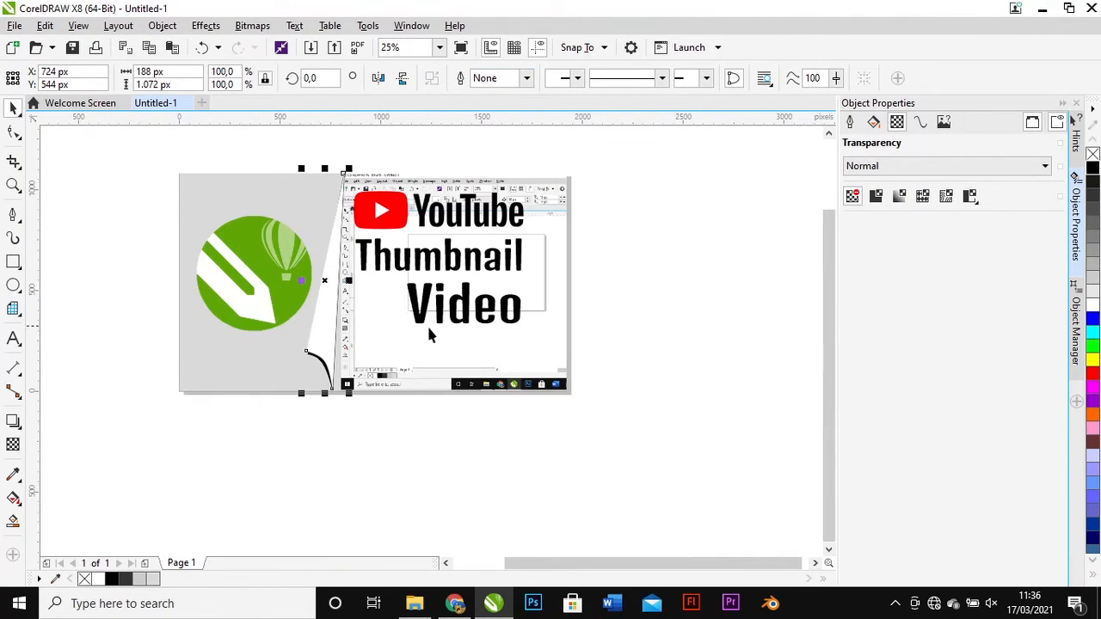
pyautogui.click(455, 400)
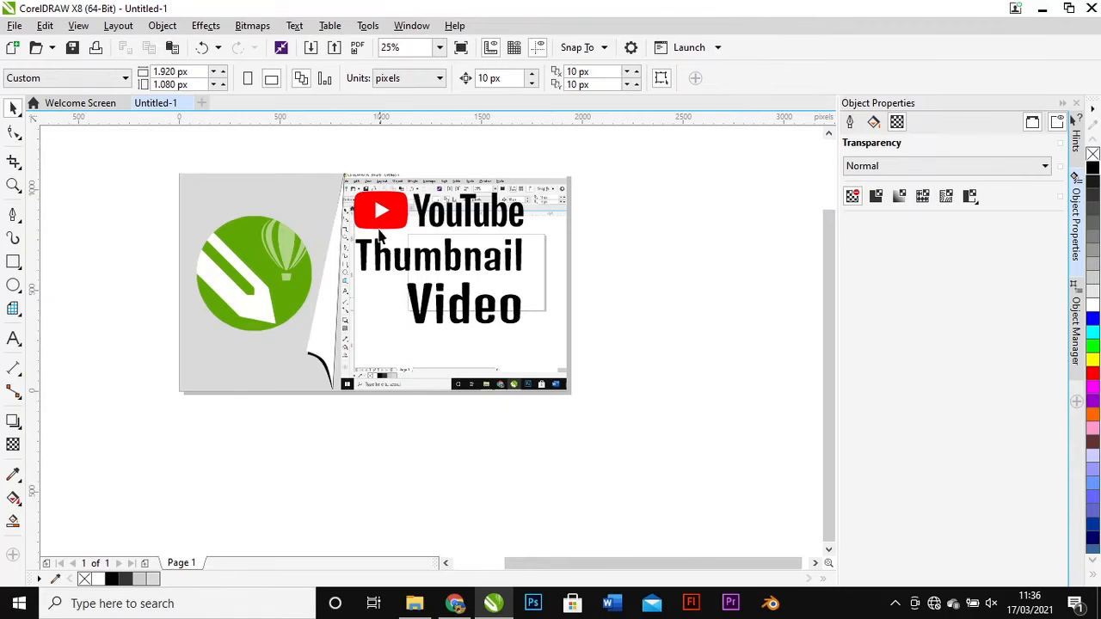
# - Move the YouTube logo and the title text together slightly closer to the page's right edge
pyautogui.scroll(2, 379, 234)
pyautogui.scroll(-1, 363, 216)
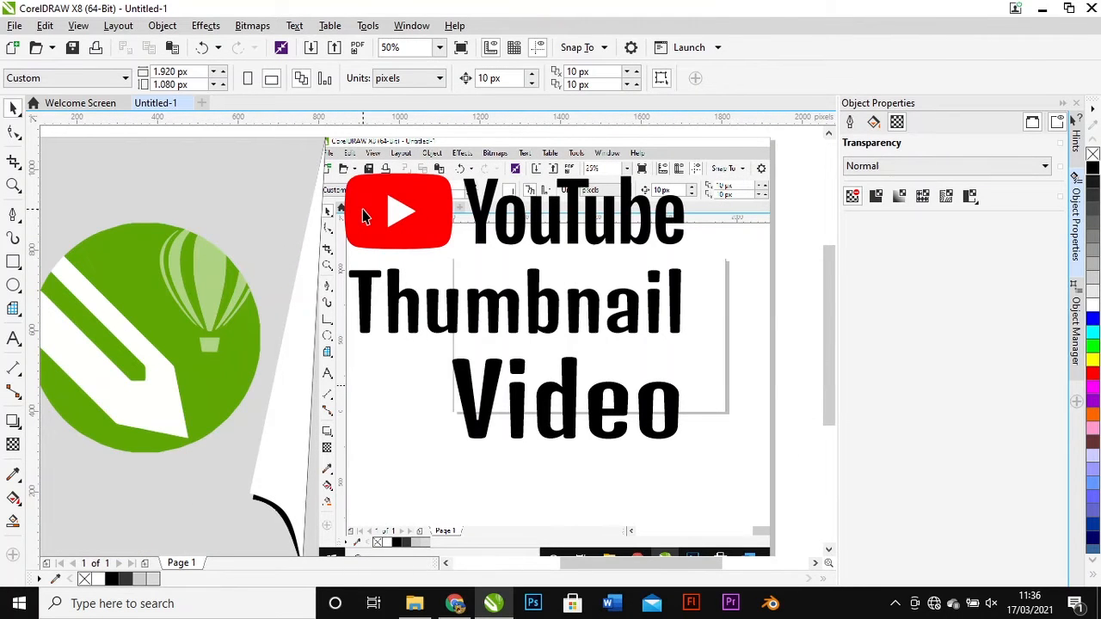
pyautogui.scroll(-1, 411, 237)
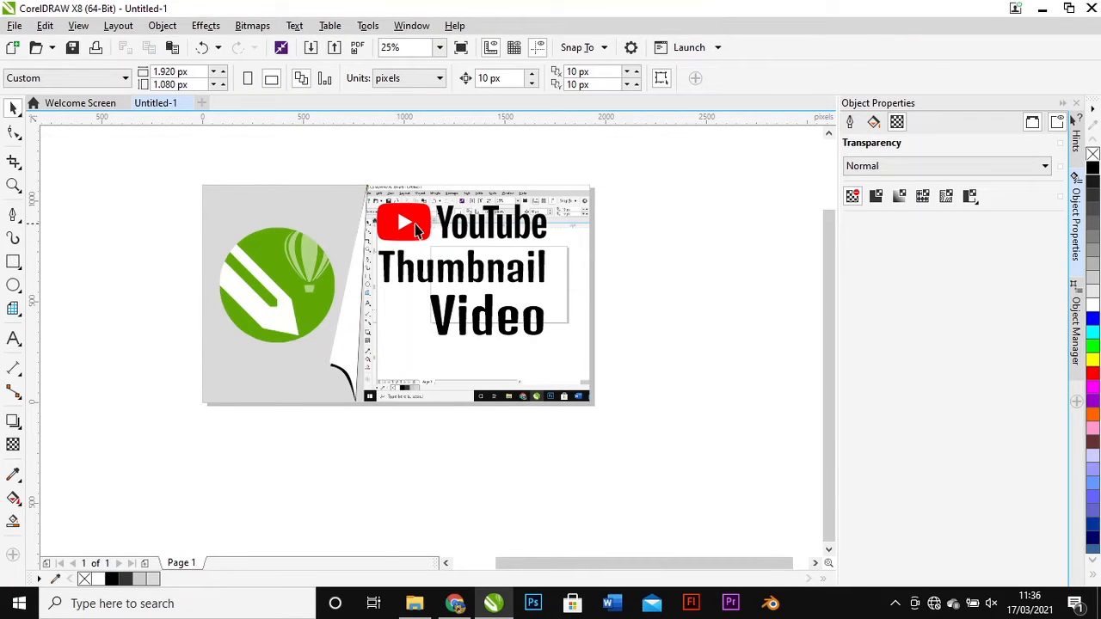
pyautogui.click(417, 230)
pyautogui.keyDown('shift'); pyautogui.click(446, 271); pyautogui.keyUp('shift')
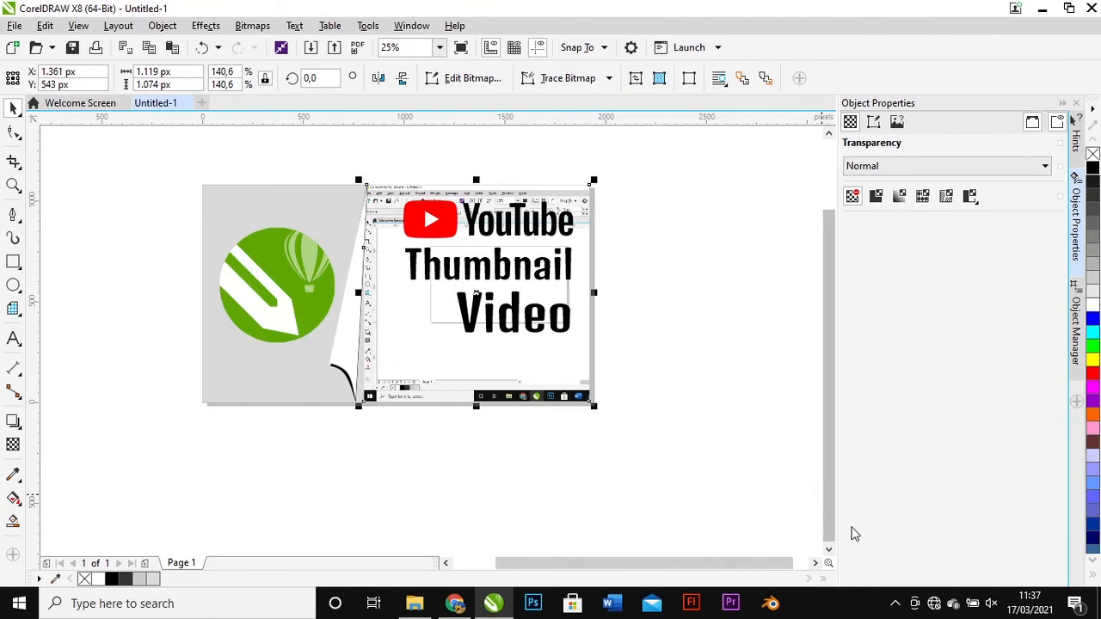
pyautogui.click(641, 456)
# - Try several palette colours on the full-page background rectangle and settle on a pale lavender fill
pyautogui.scroll(-1, 416, 378)
pyautogui.scroll(1, 426, 329)
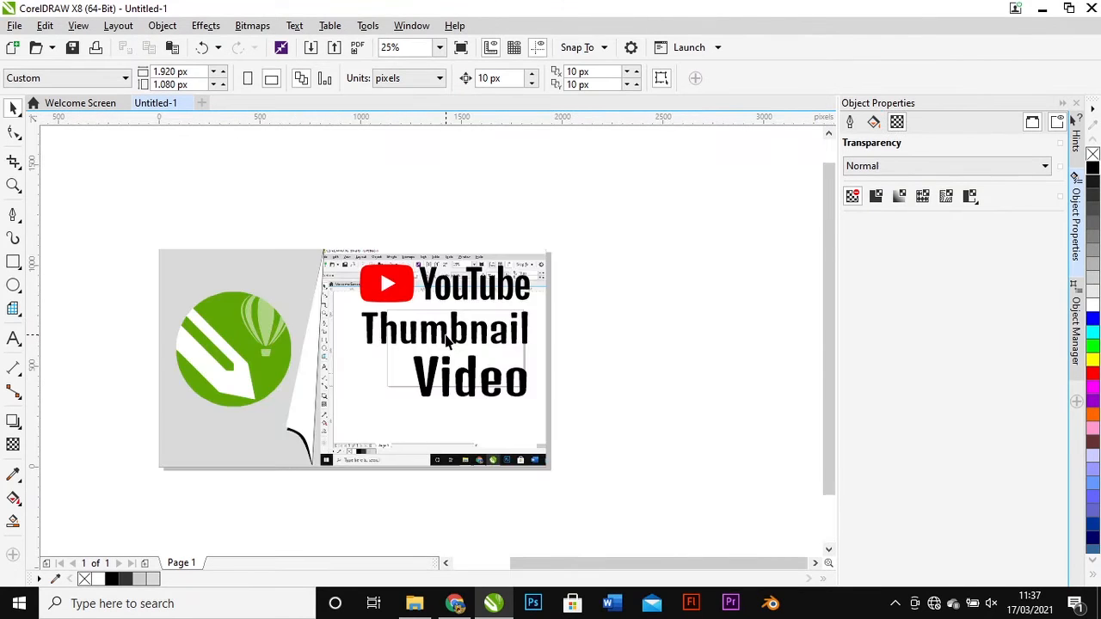
pyautogui.scroll(-1, 385, 401)
pyautogui.click(385, 408)
pyautogui.scroll(1, 370, 374)
pyautogui.click(1093, 318)
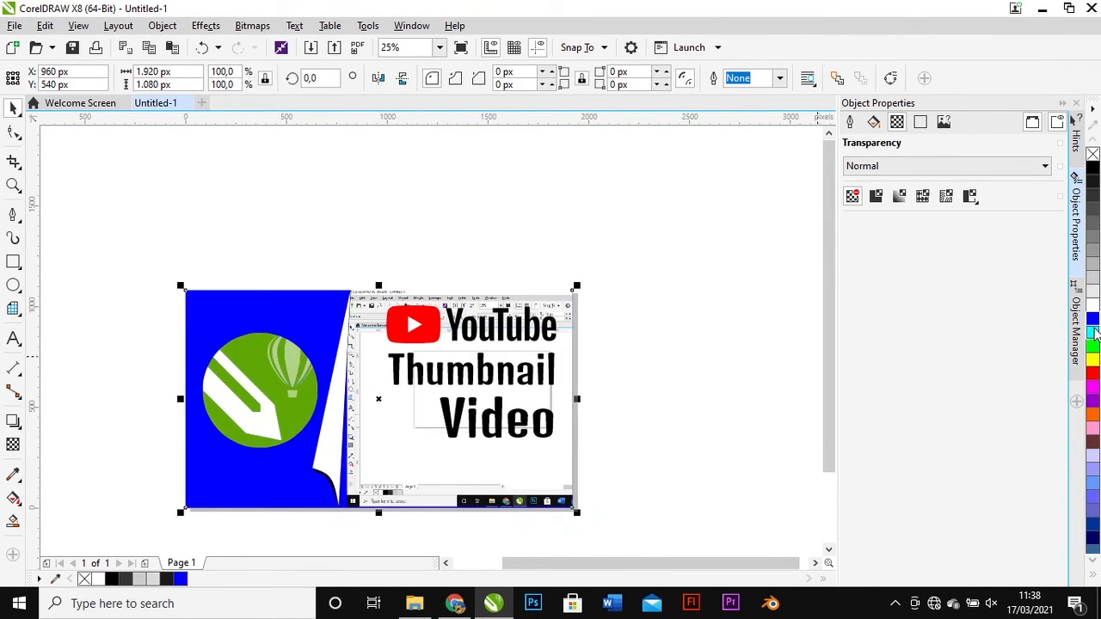
pyautogui.click(1093, 345)
pyautogui.click(1093, 360)
pyautogui.click(1093, 388)
pyautogui.click(1093, 538)
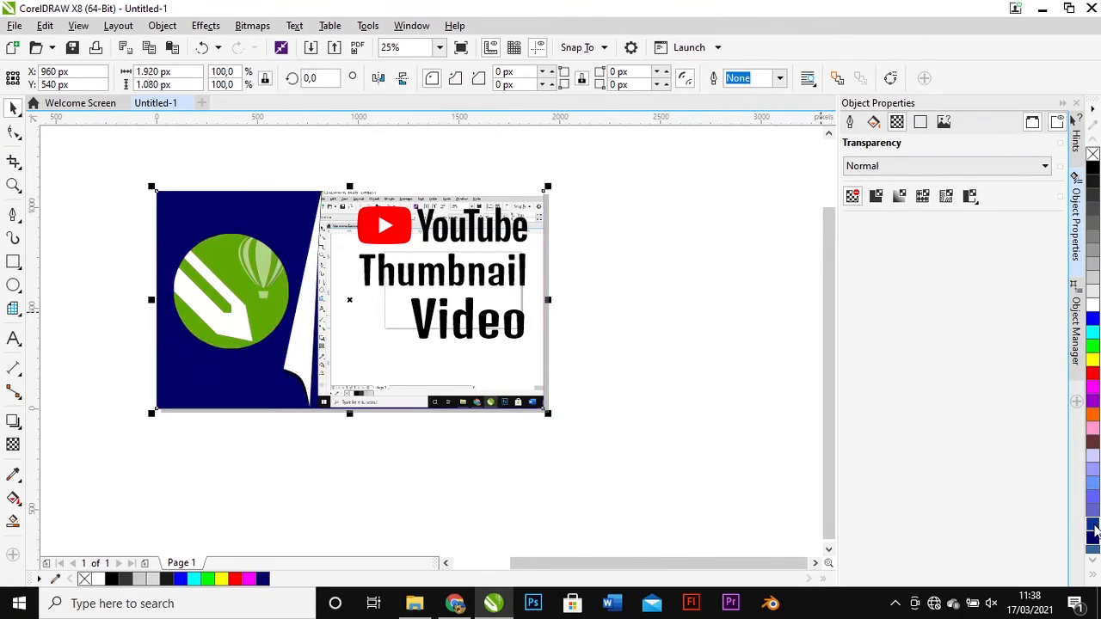
pyautogui.click(1093, 495)
pyautogui.click(1093, 456)
# - Draw a narrow closed Pen outline about 58 × 1076 px along the flap's right edge, from its bottom tip to its top corner
pyautogui.scroll(-1, 605, 385)
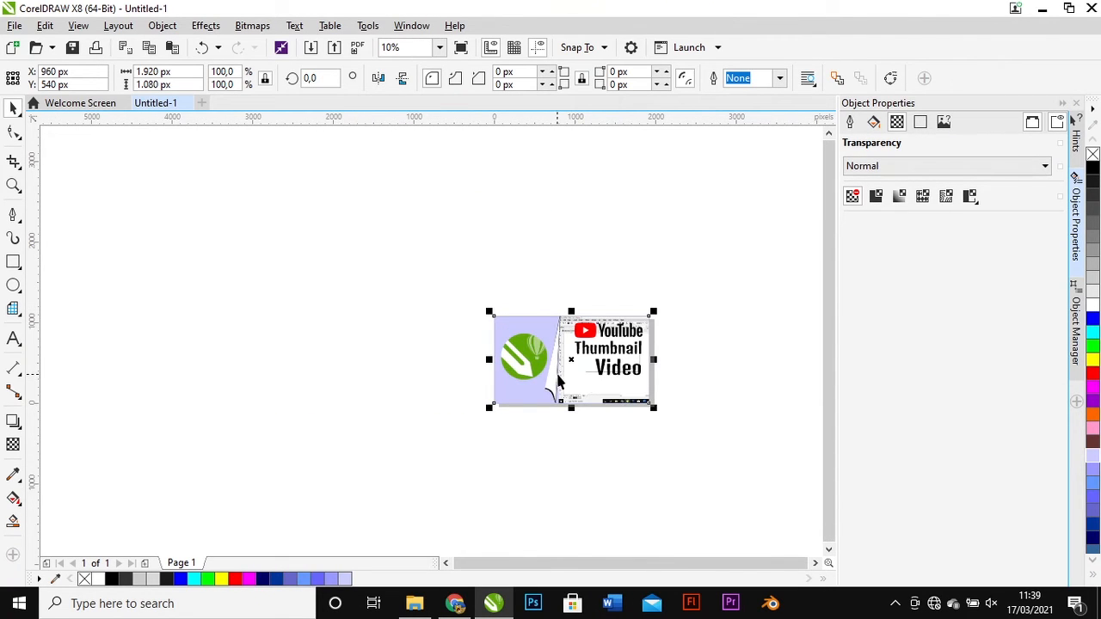
pyautogui.scroll(2, 557, 382)
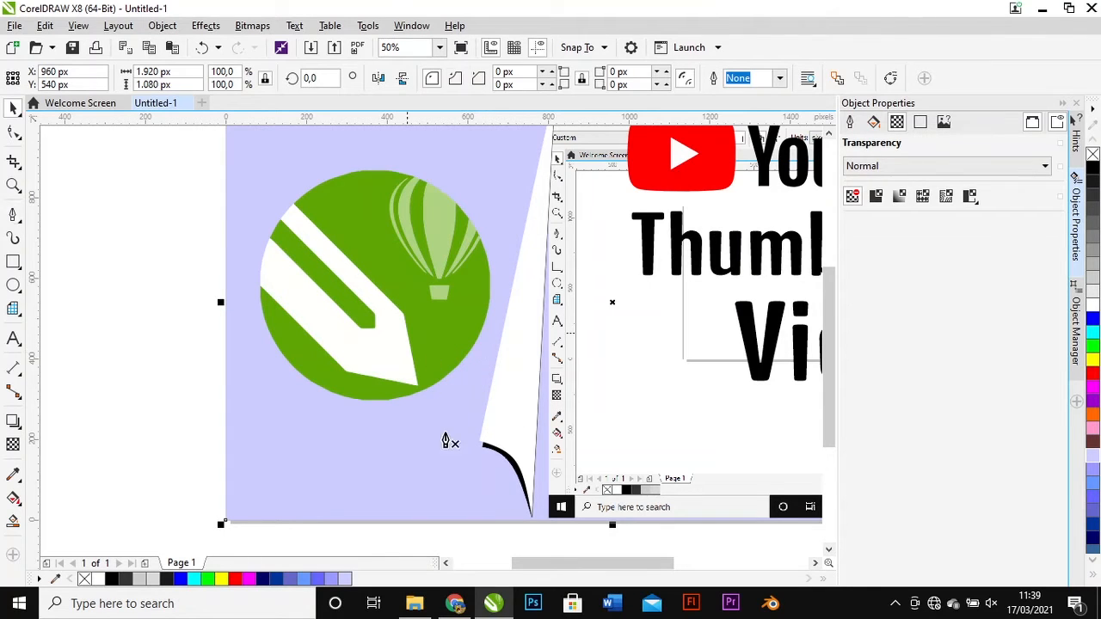
pyautogui.click(532, 517)
pyautogui.scroll(-1, 553, 185)
pyautogui.click(555, 136)
pyautogui.scroll(2, 553, 353)
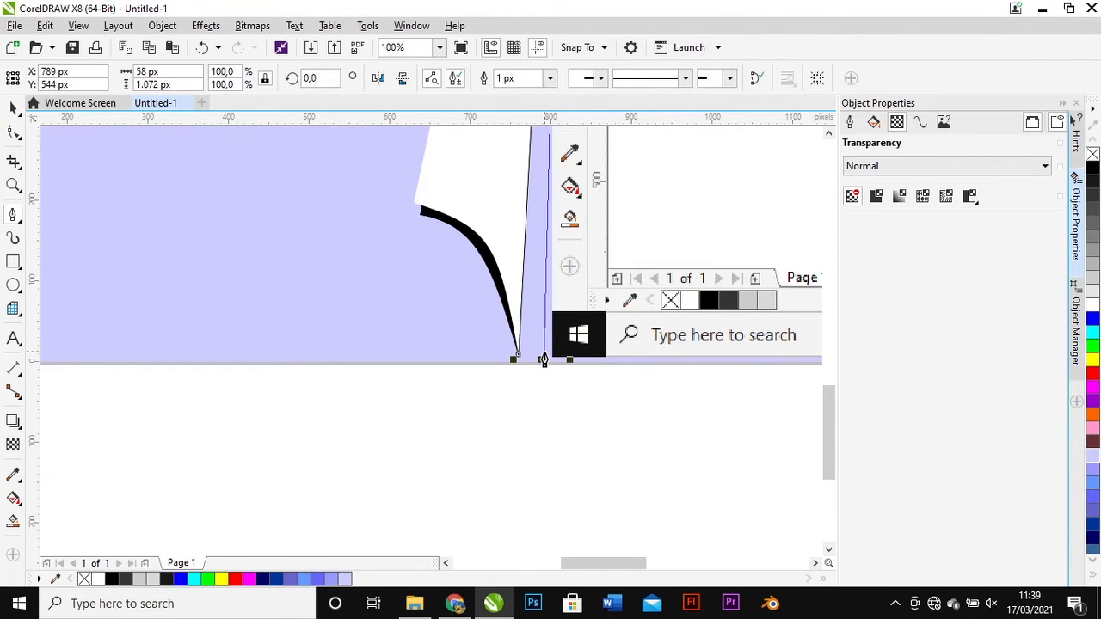
pyautogui.scroll(4, 544, 360)
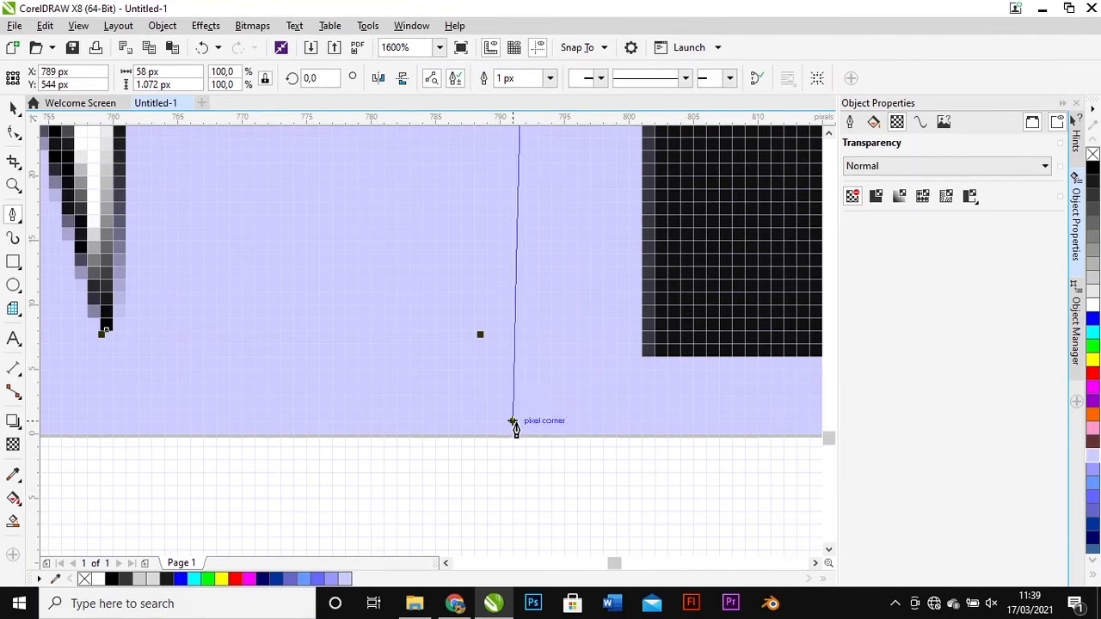
pyautogui.scroll(-1, 513, 424)
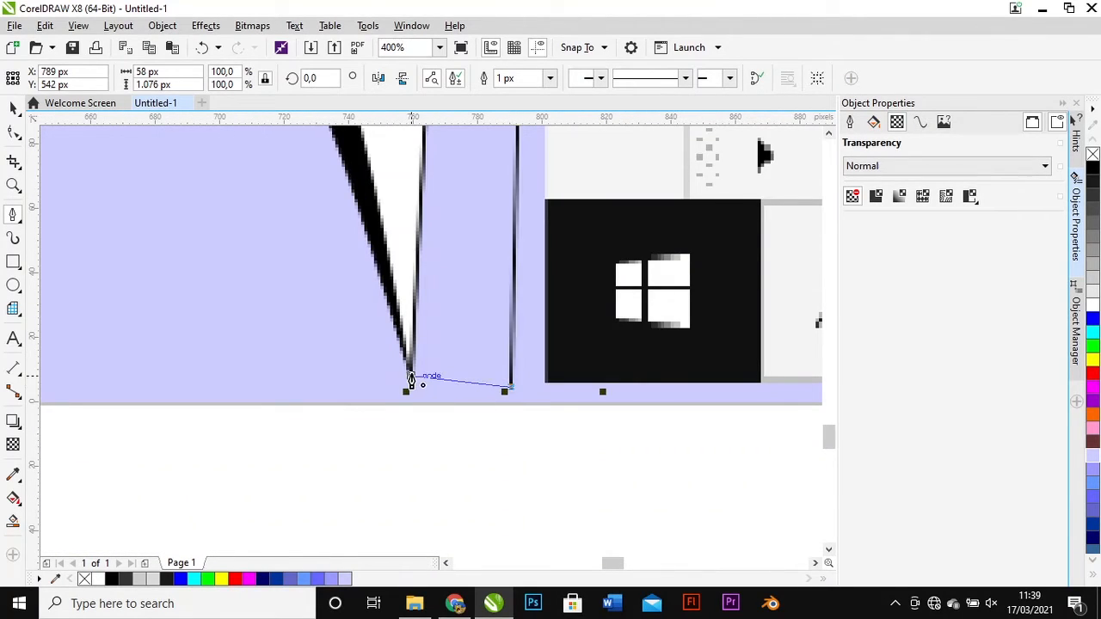
pyautogui.scroll(-2, 436, 367)
pyautogui.scroll(-2, 436, 367)
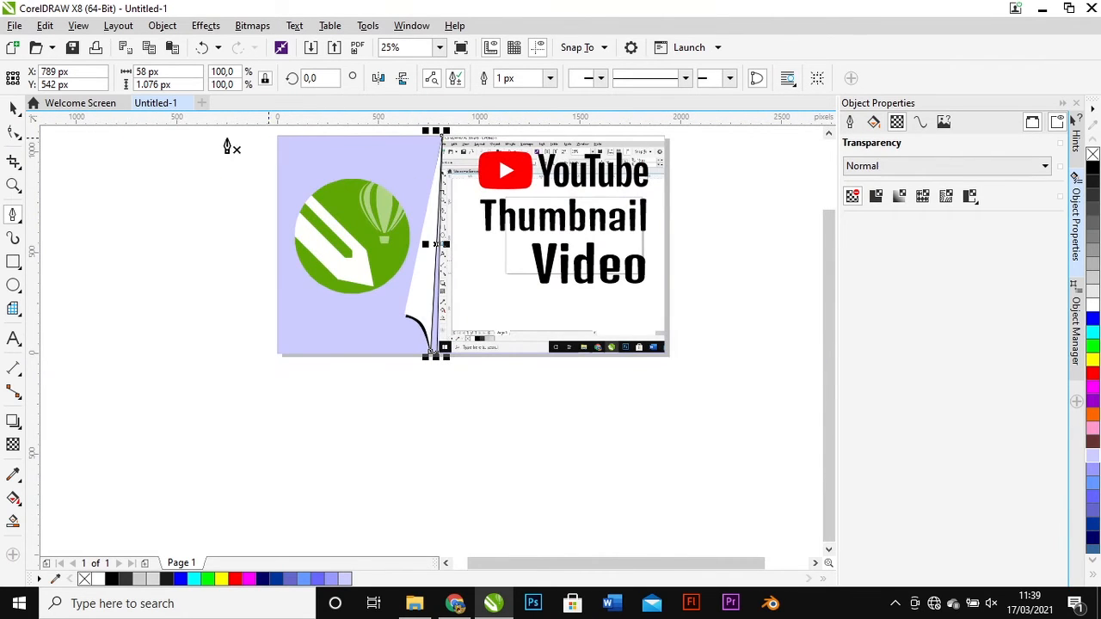
# - Reshape the white flap by moving its bottom tip node down to the page's bottom edge
pyautogui.click(12, 109)
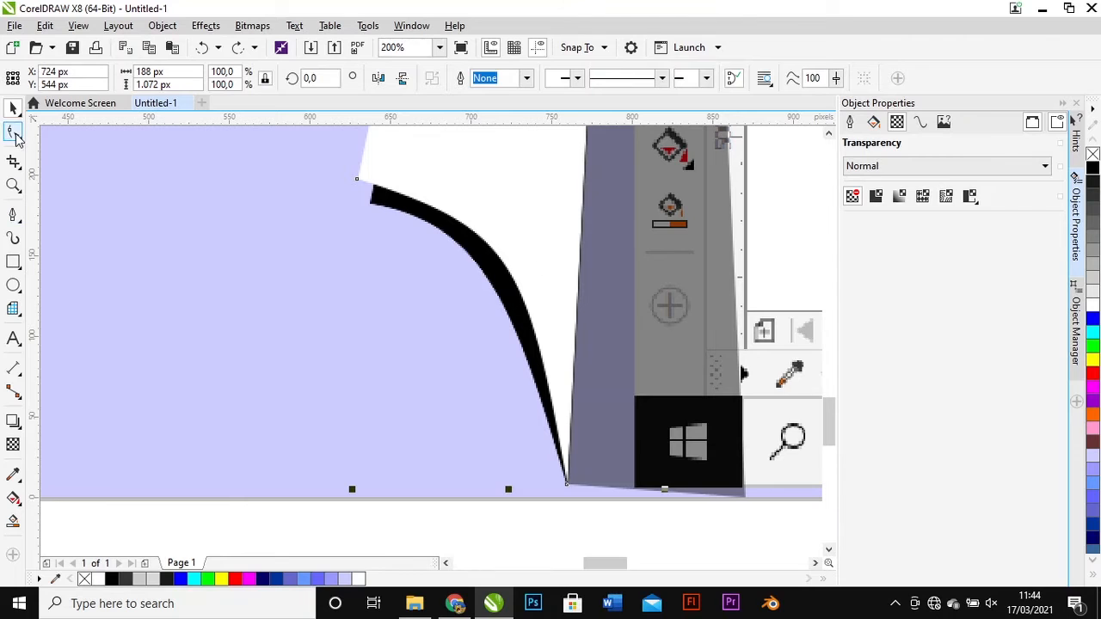
pyautogui.click(13, 135)
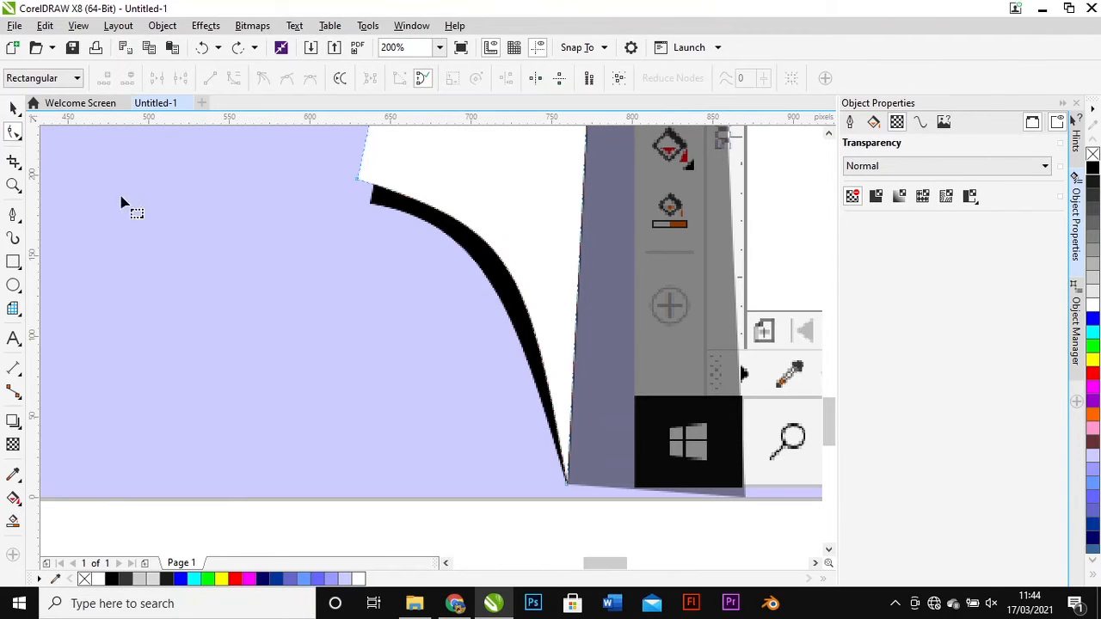
pyautogui.click(545, 369)
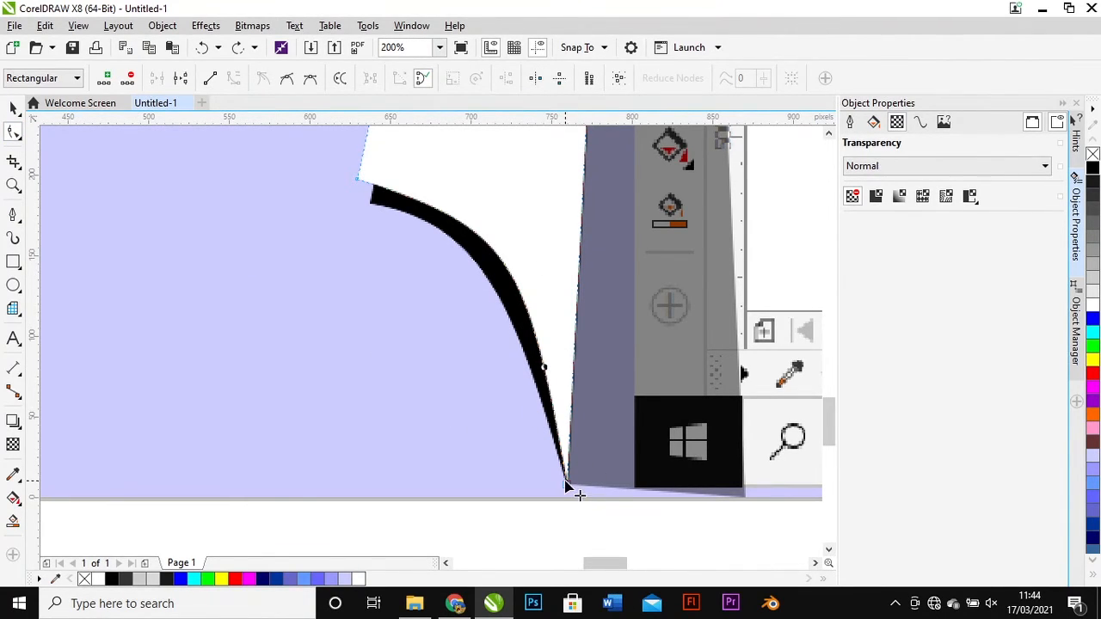
pyautogui.moveTo(566, 482); pyautogui.dragTo(565, 498)
pyautogui.click(528, 340)
# - Draw a closed Pen outline about 818 × 1080 px through the page's bottom-left corner, the flap's bottom tip and top corner, and the page's top-left corner
pyautogui.scroll(-1, 542, 396)
pyautogui.click(13, 215)
pyautogui.scroll(-2, 327, 215)
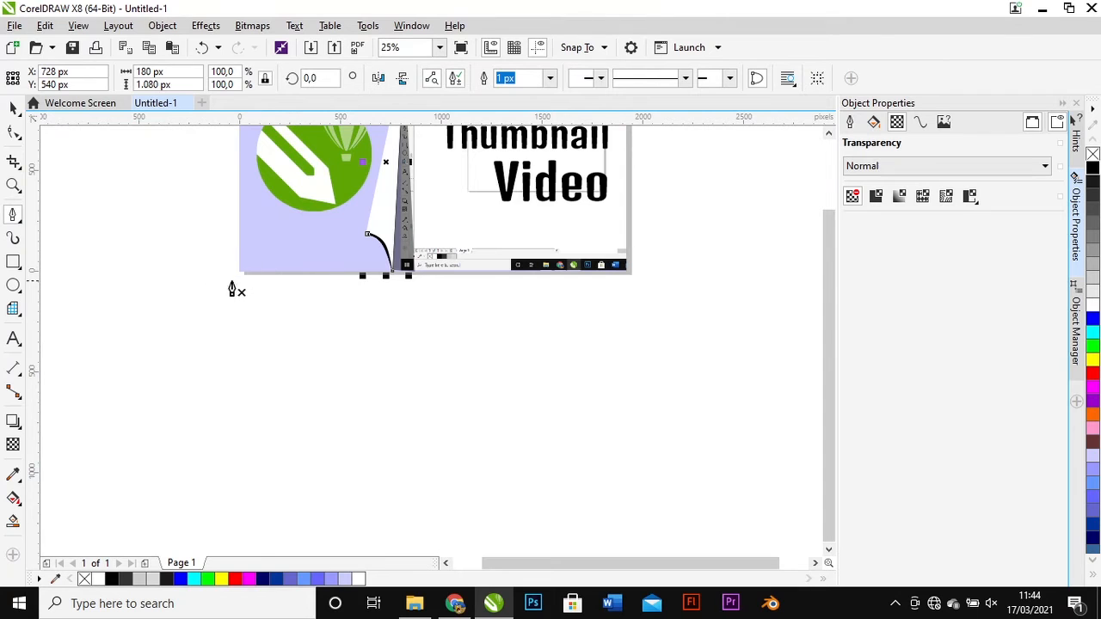
pyautogui.scroll(2, 394, 275)
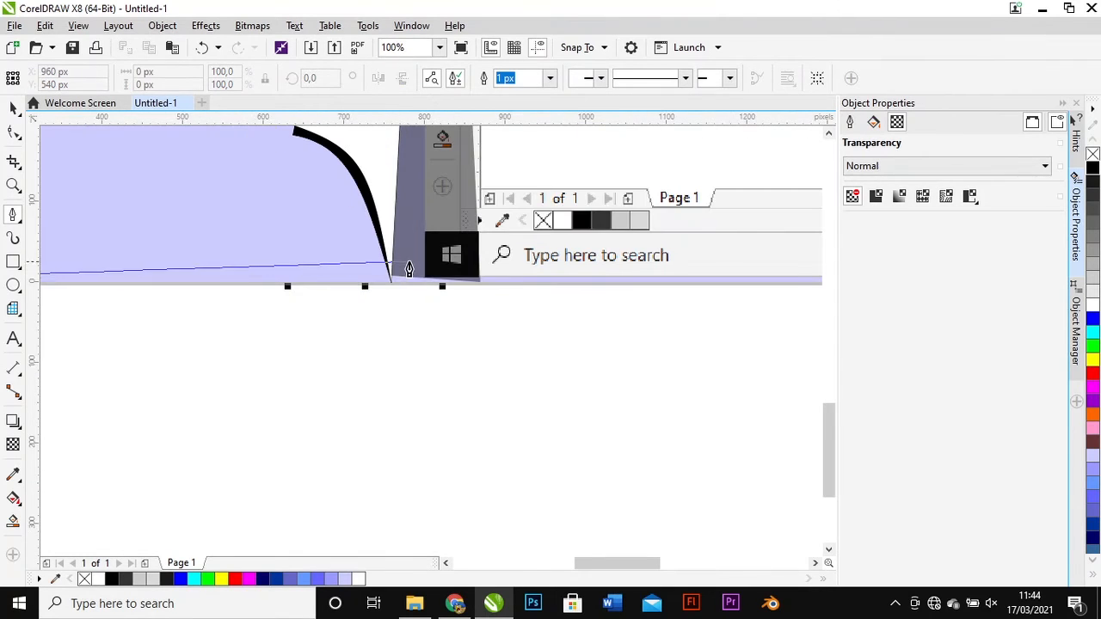
pyautogui.click(391, 281)
pyautogui.scroll(-3, 429, 335)
pyautogui.scroll(4, 430, 180)
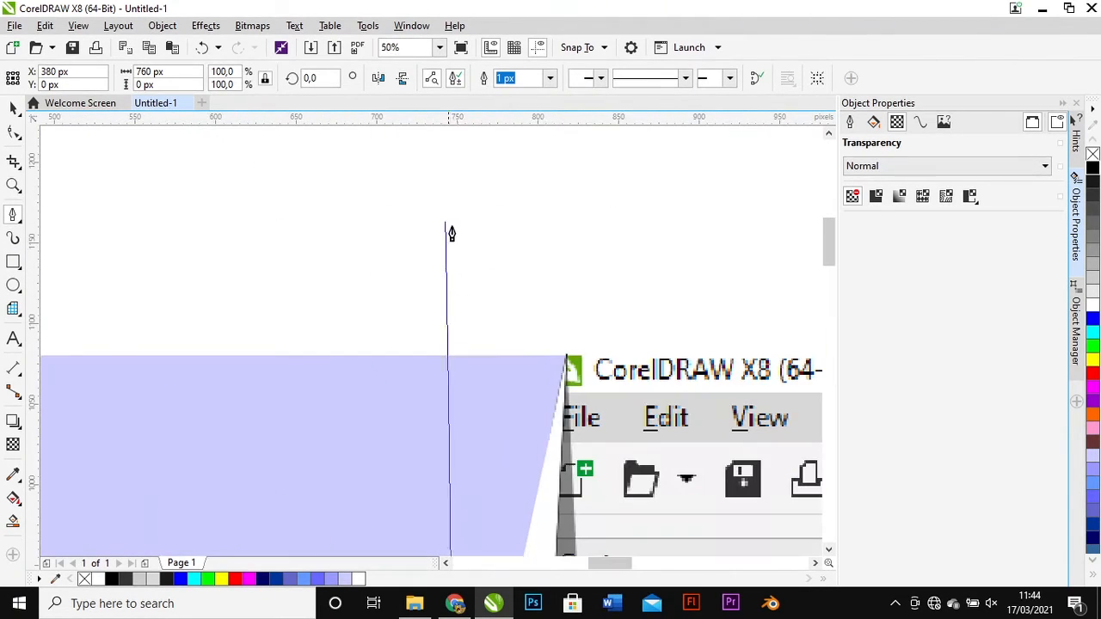
pyautogui.click(568, 360)
pyautogui.scroll(-2, 570, 357)
pyautogui.click(238, 359)
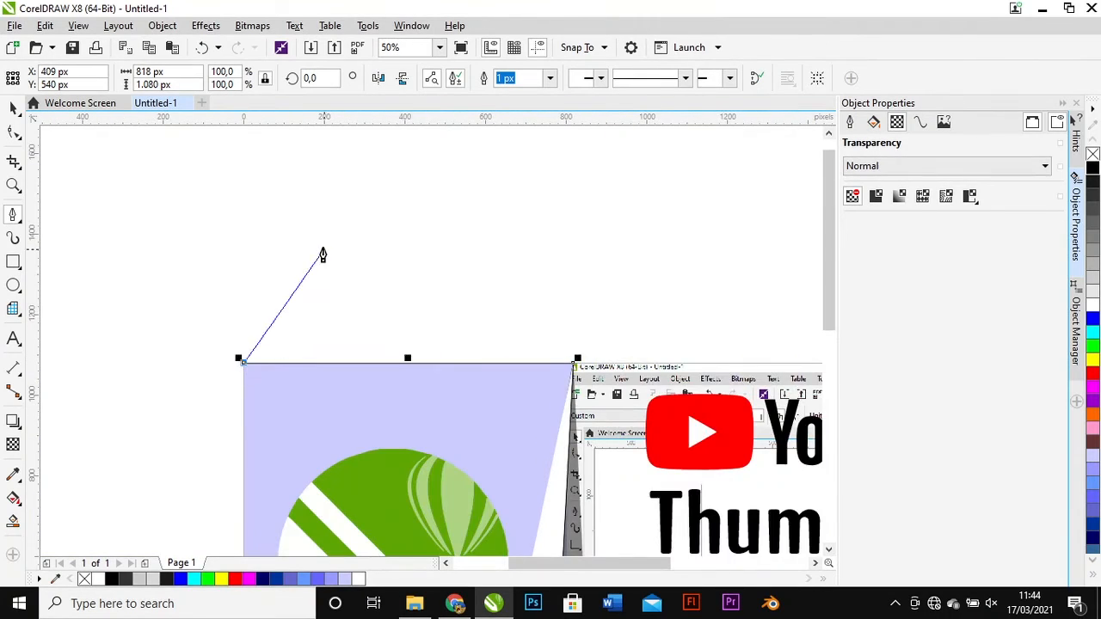
pyautogui.scroll(-1, 321, 258)
pyautogui.click(280, 532)
# - Intersect the Pen outline with the full-page lavender rectangle to create a background piece covering only the outlined area
pyautogui.click(13, 108)
pyautogui.rightClick(354, 337)
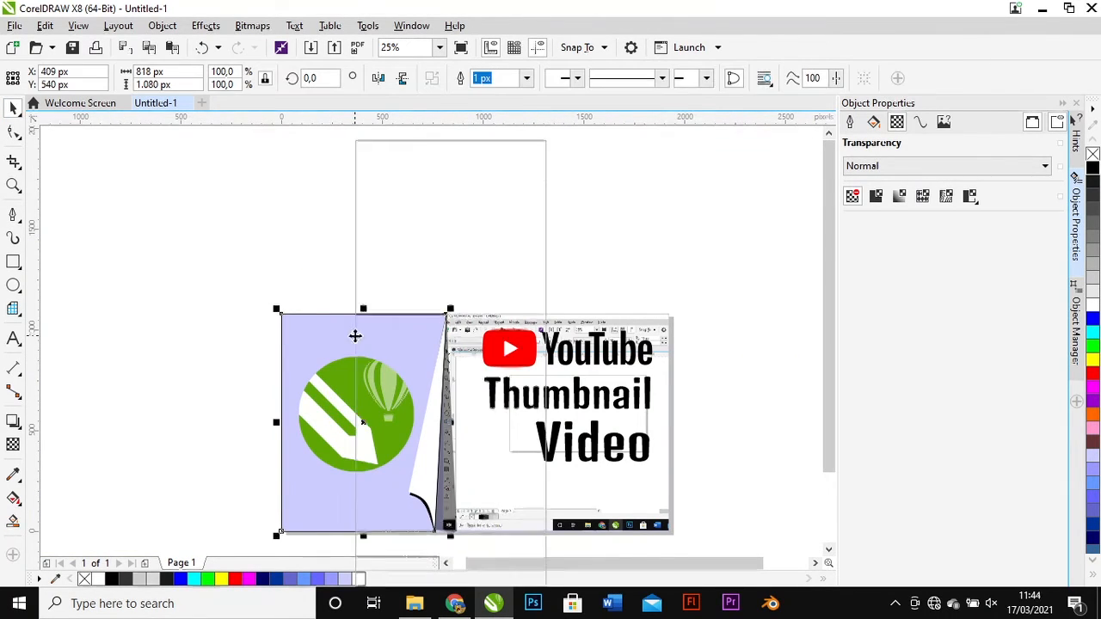
pyautogui.click(417, 247)
pyautogui.keyDown('shift'); pyautogui.click(590, 423); pyautogui.keyUp('shift')
pyautogui.click(555, 78)
pyautogui.rightClick(492, 226)
pyautogui.click(526, 268)
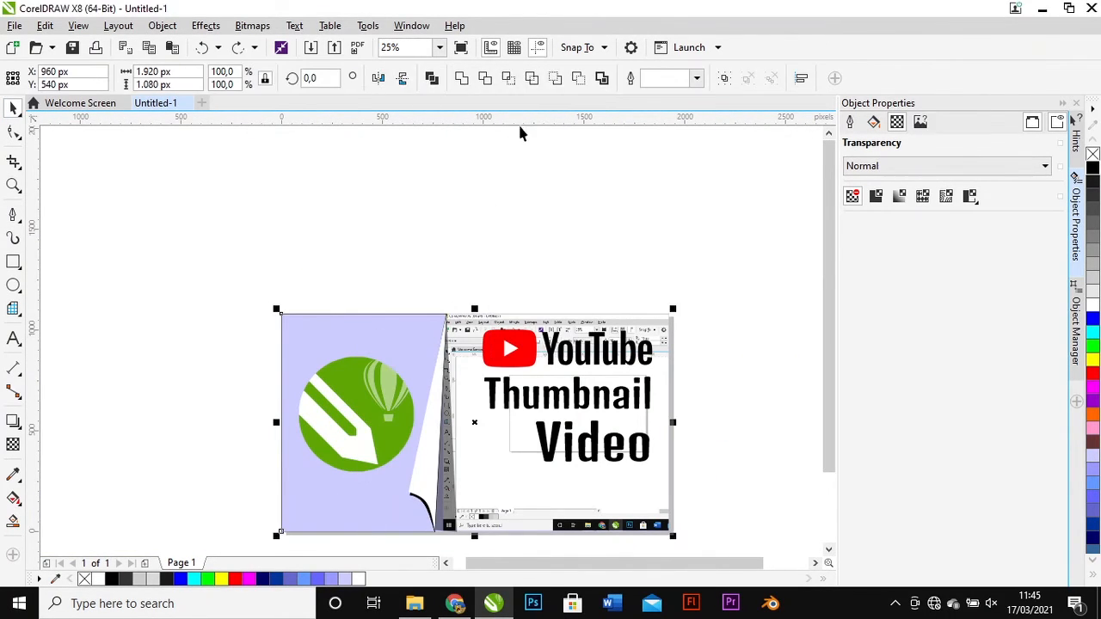
pyautogui.click(531, 79)
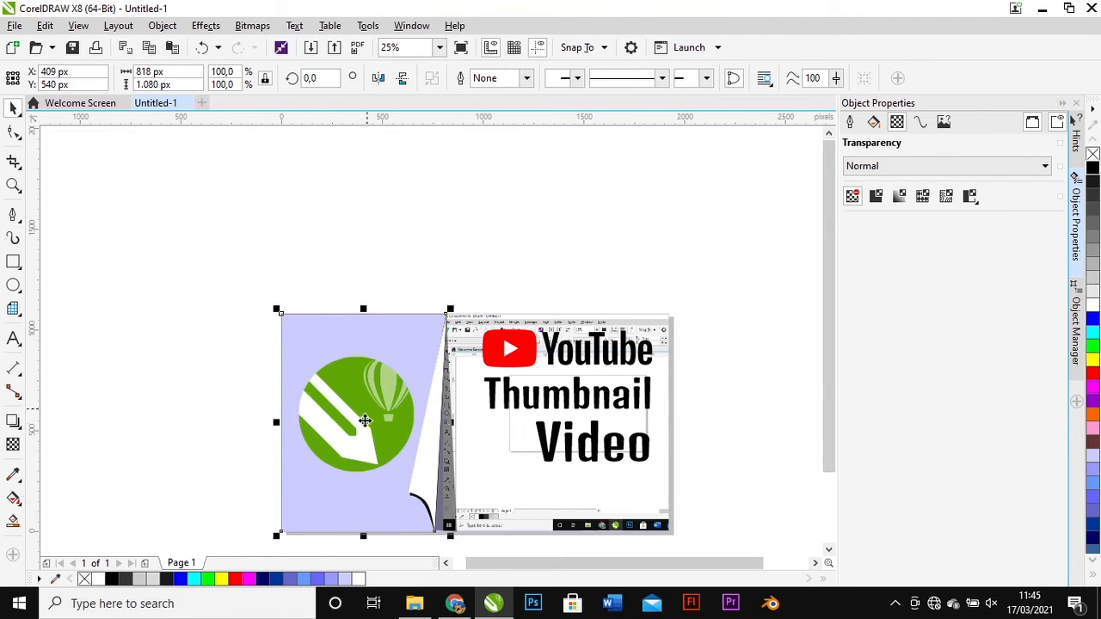
pyautogui.moveTo(365, 420); pyautogui.dragTo(384, 221)
pyautogui.hotkey('ctrl', 'z')
# - Send the cropped lavender piece to the back of the page and delete the full-page rectangle and the leftover Pen outline
pyautogui.rightClick(420, 337)
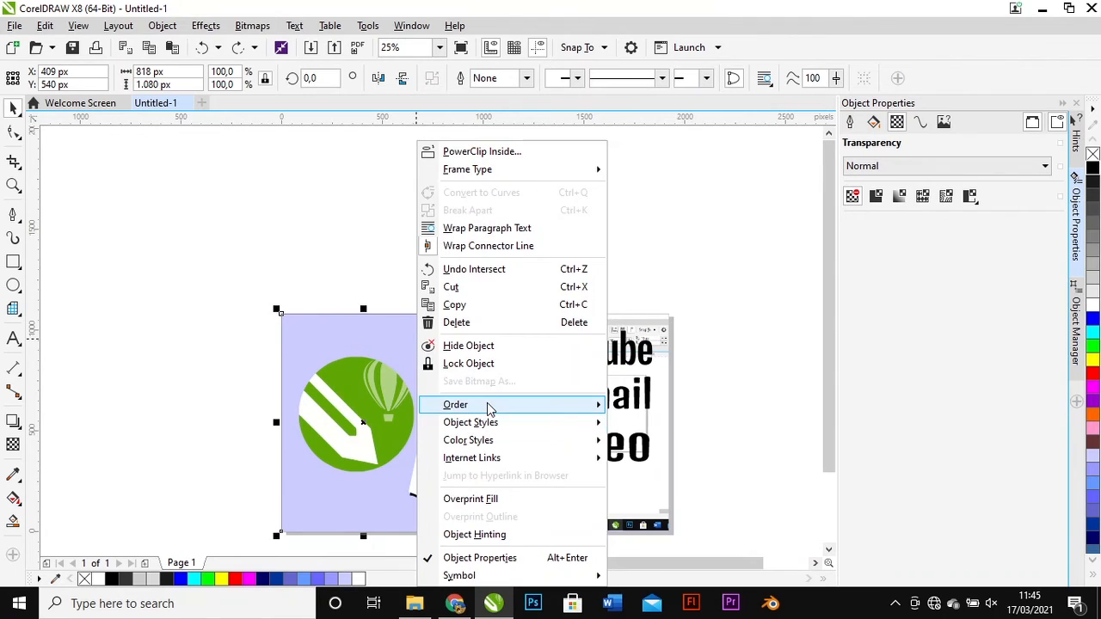
pyautogui.moveTo(487, 405)
pyautogui.click(666, 425)
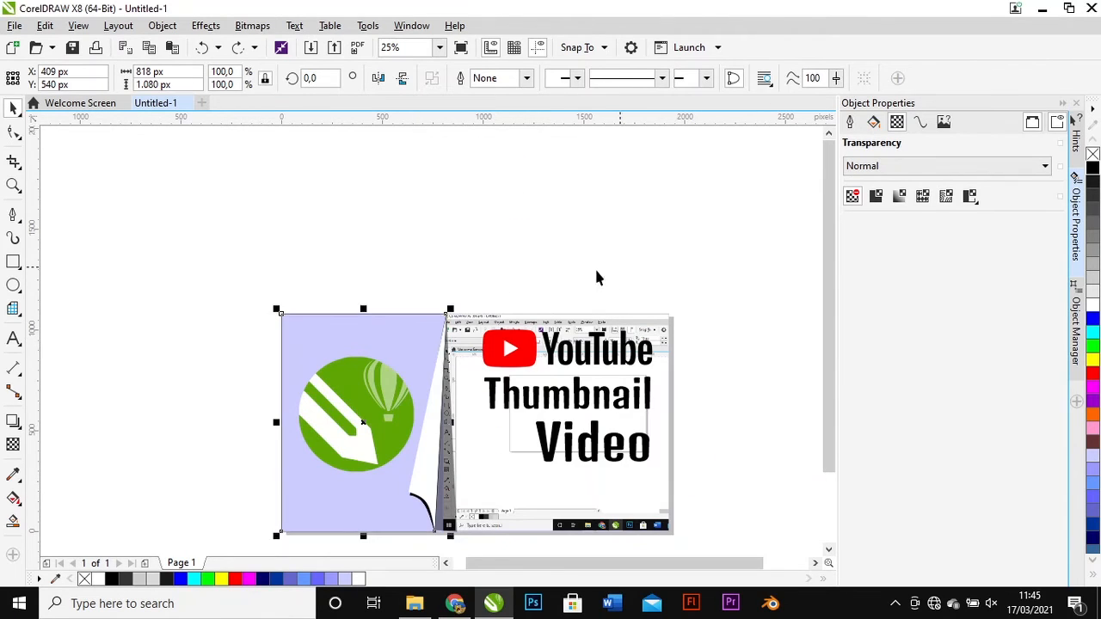
pyautogui.click(401, 328)
pyautogui.press('Delete')
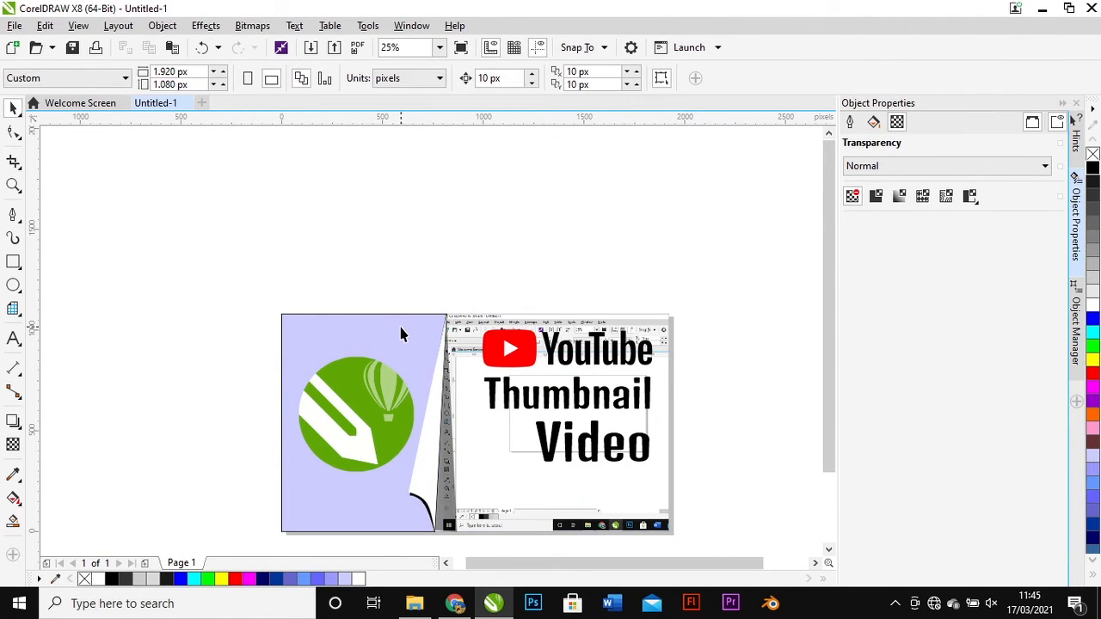
pyautogui.click(401, 335)
pyautogui.press('Delete')
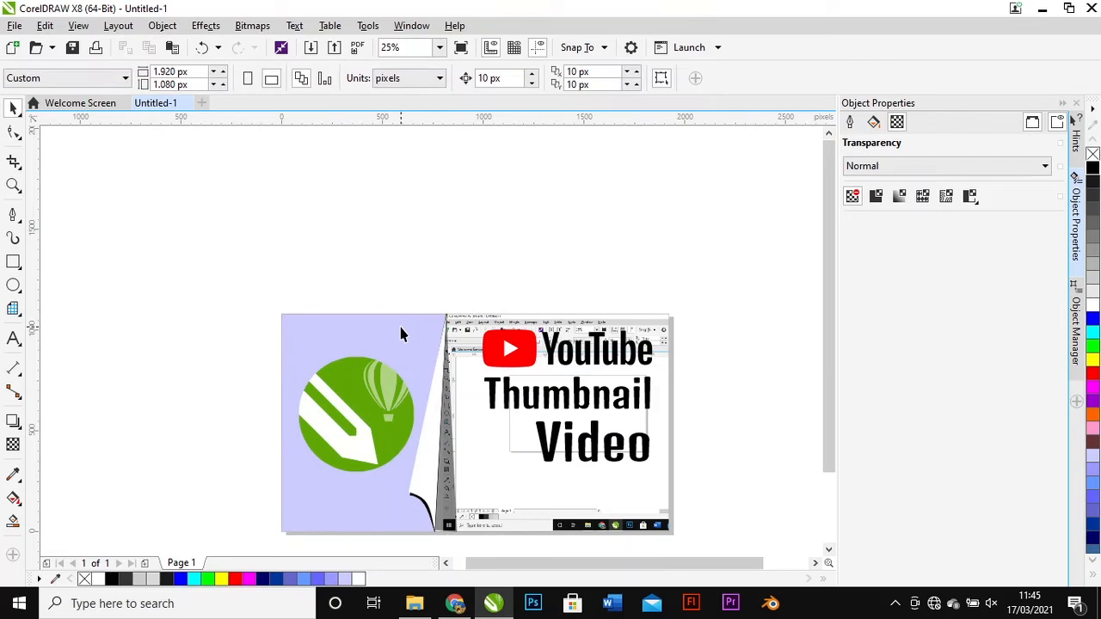
# - Reshape the semi-transparent grey strip beside the flap by moving its bottom node down to the page's bottom edge
pyautogui.scroll(3, 445, 533)
pyautogui.doubleClick(416, 379)
pyautogui.moveTo(350, 486); pyautogui.dragTo(349, 501)
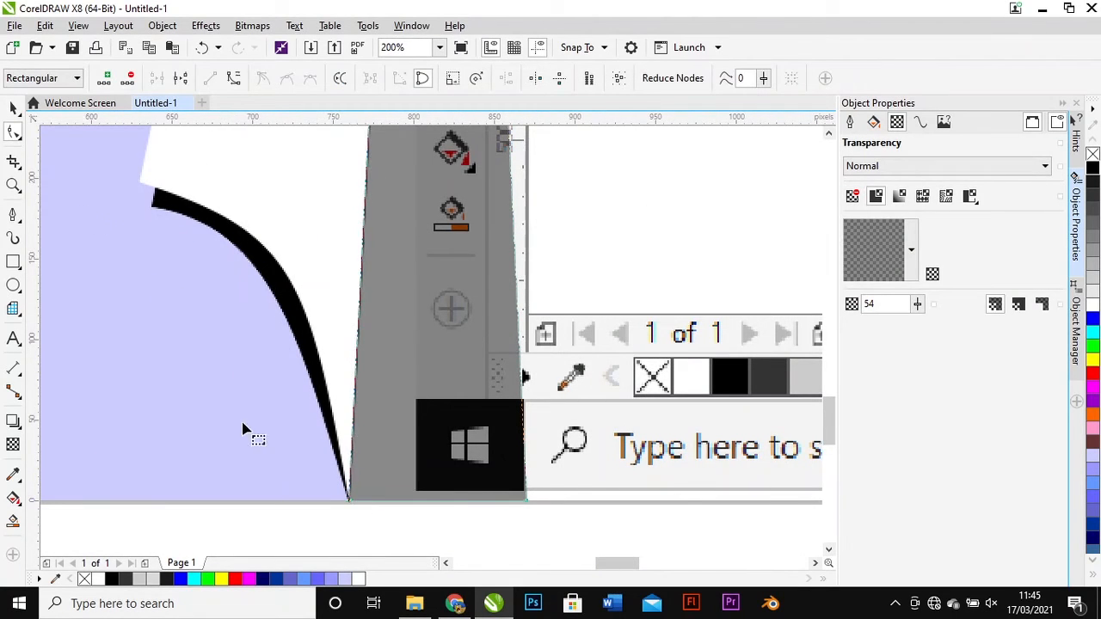
pyautogui.click(13, 107)
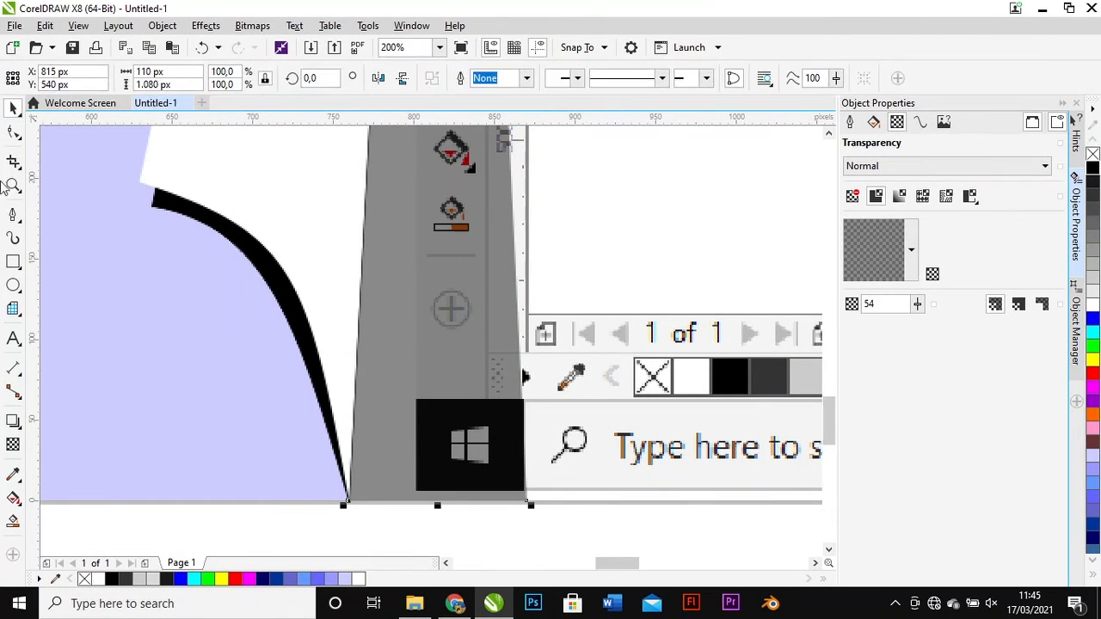
# - Try drop shadows on the grey strip, first cast upward from its bottom edge and then sideways from the flap
pyautogui.click(21, 428)
pyautogui.click(39, 422)
pyautogui.moveTo(437, 499); pyautogui.dragTo(441, 268)
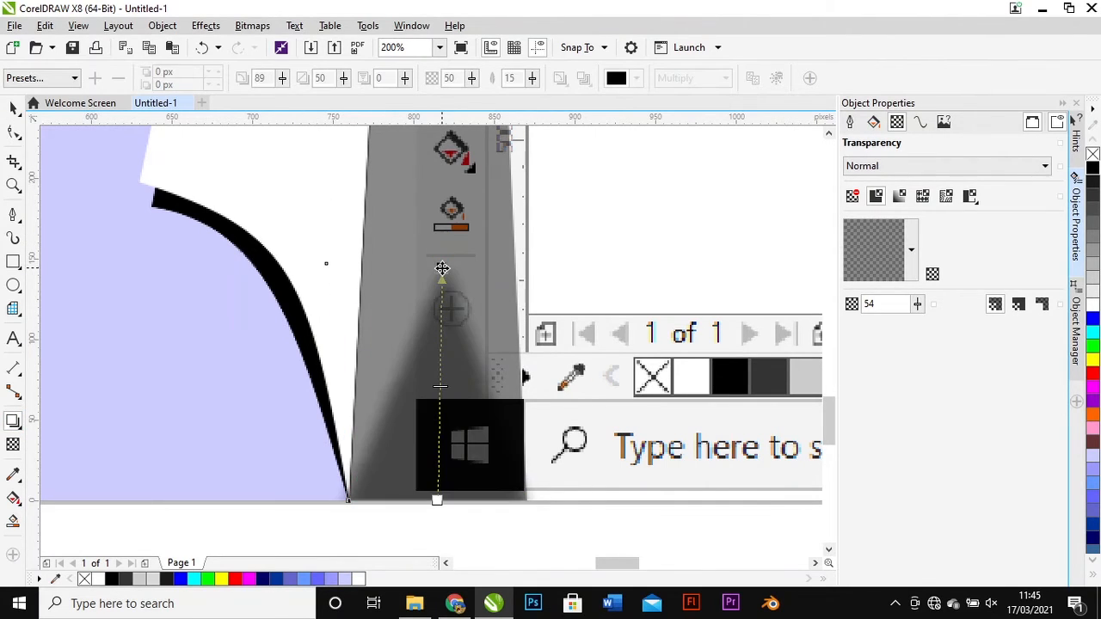
pyautogui.scroll(-4, 438, 268)
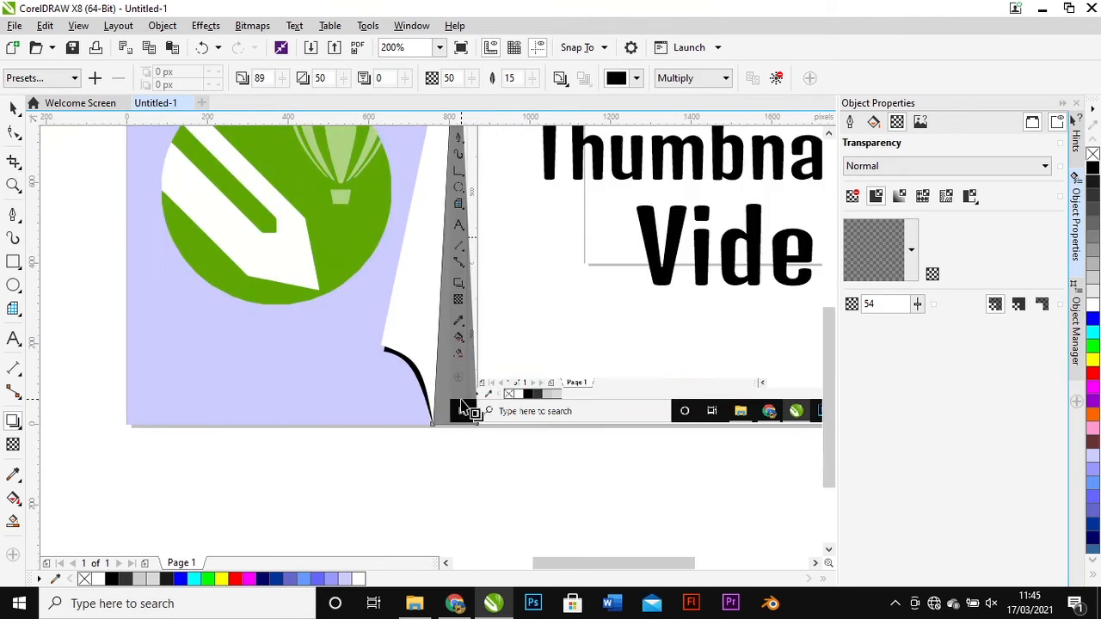
pyautogui.moveTo(431, 265); pyautogui.dragTo(495, 261)
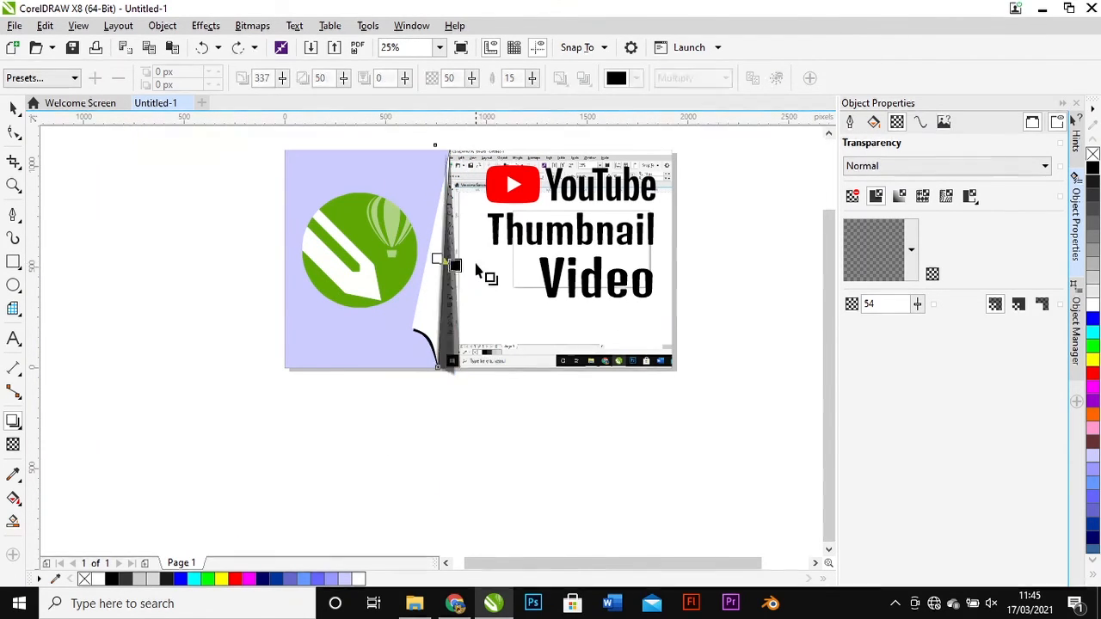
# - Give the white flap a soft black drop shadow with 0 px offset, opacity 50 and feathering 15
pyautogui.scroll(3, 495, 267)
pyautogui.scroll(-2, 422, 295)
pyautogui.scroll(-2, 421, 295)
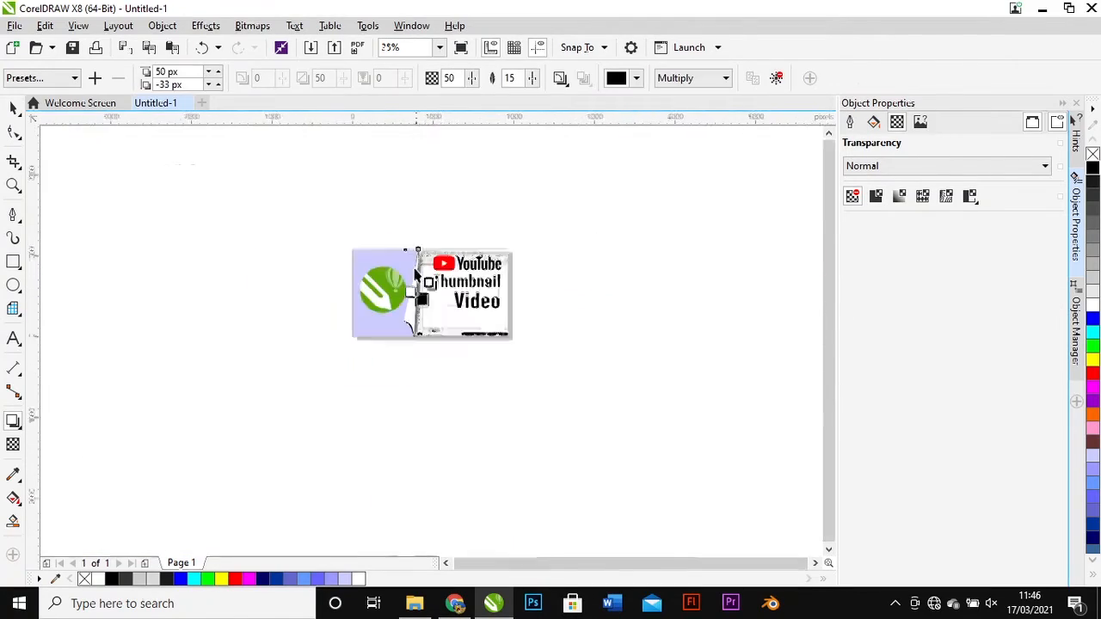
pyautogui.scroll(5, 425, 309)
pyautogui.scroll(-3, 376, 284)
pyautogui.moveTo(351, 312); pyautogui.dragTo(381, 263)
pyautogui.scroll(2, 389, 275)
pyautogui.scroll(-2, 362, 294)
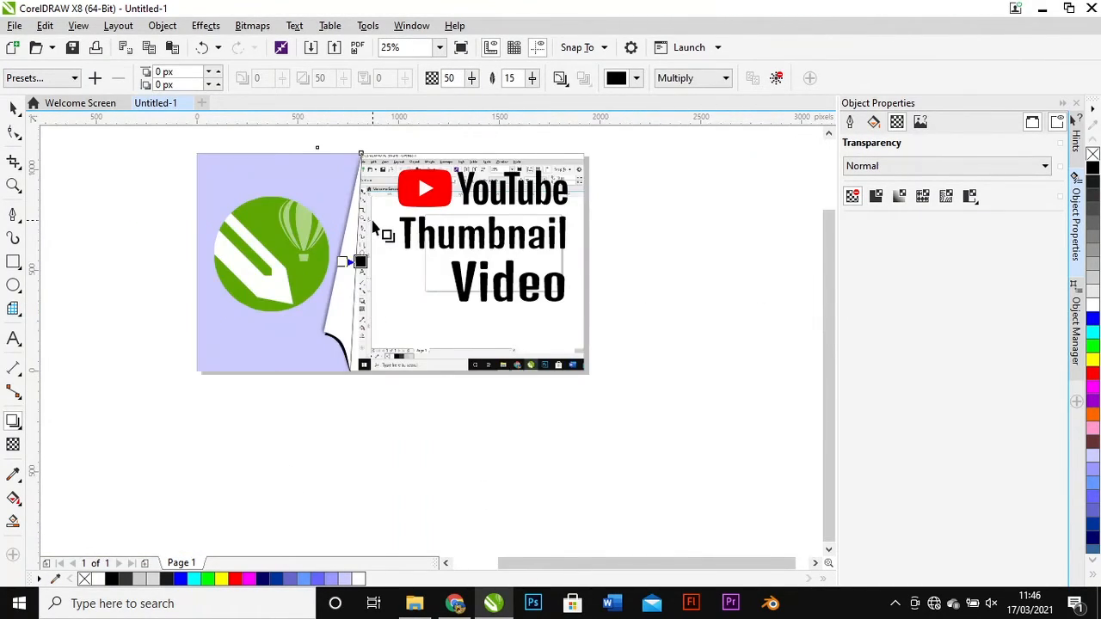
pyautogui.scroll(1, 372, 222)
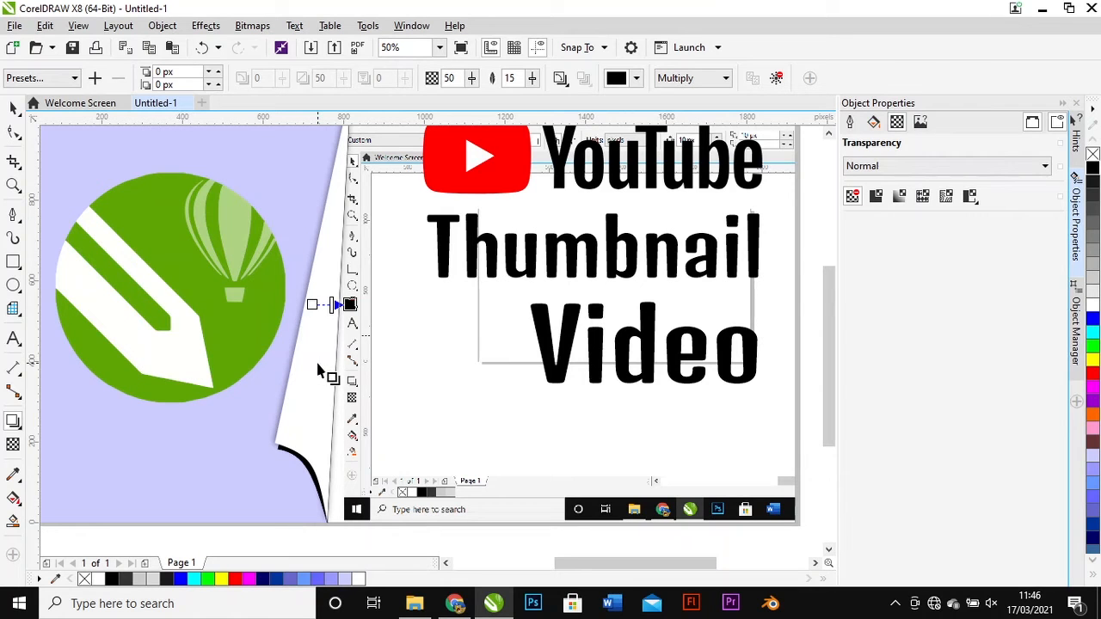
pyautogui.moveTo(326, 425); pyautogui.dragTo(348, 421)
pyautogui.hotkey('ctrl', 'z')
pyautogui.click(374, 354)
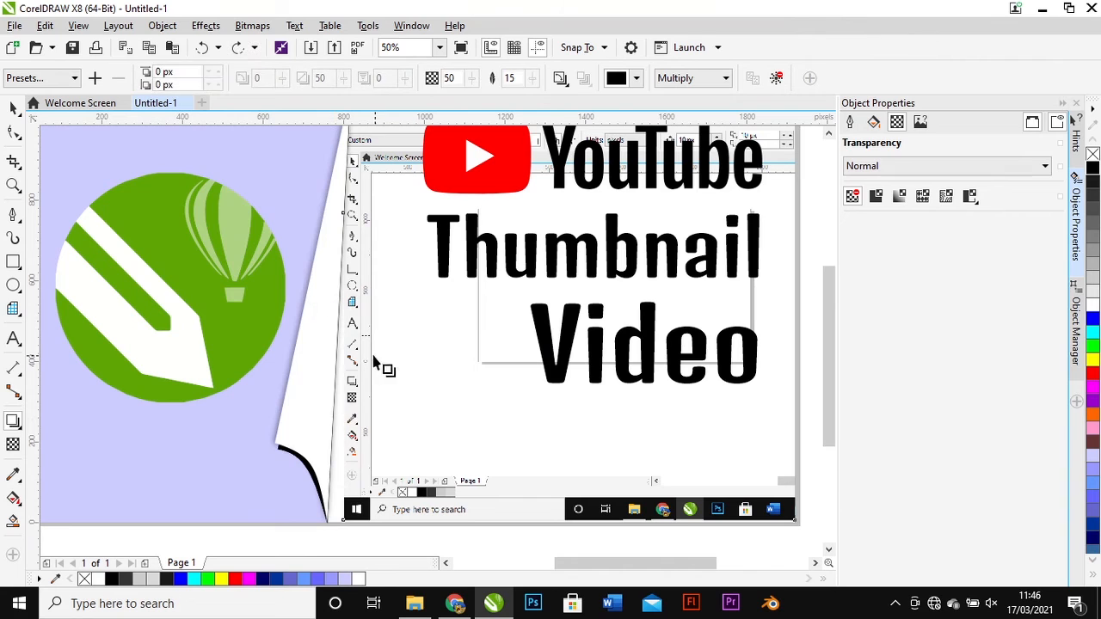
pyautogui.click(316, 358)
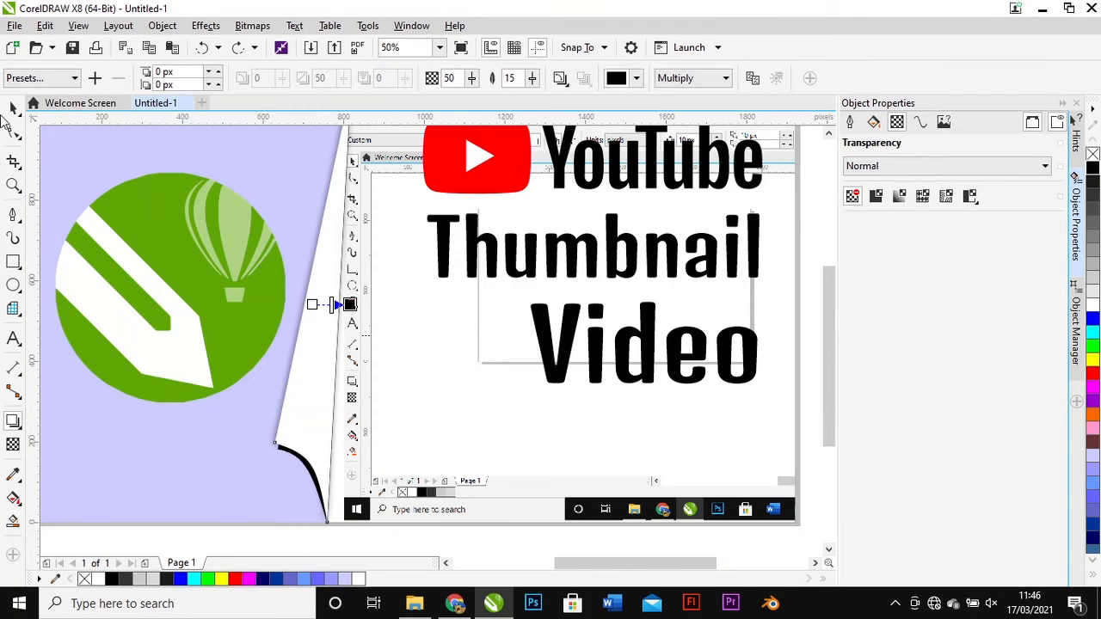
pyautogui.click(12, 109)
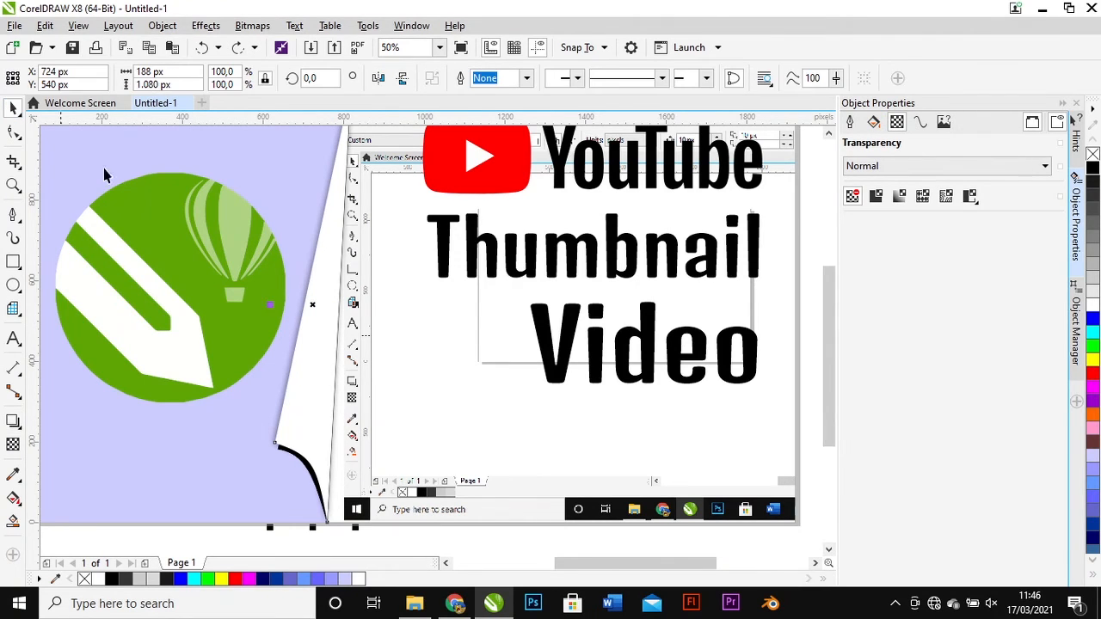
pyautogui.rightClick(314, 306)
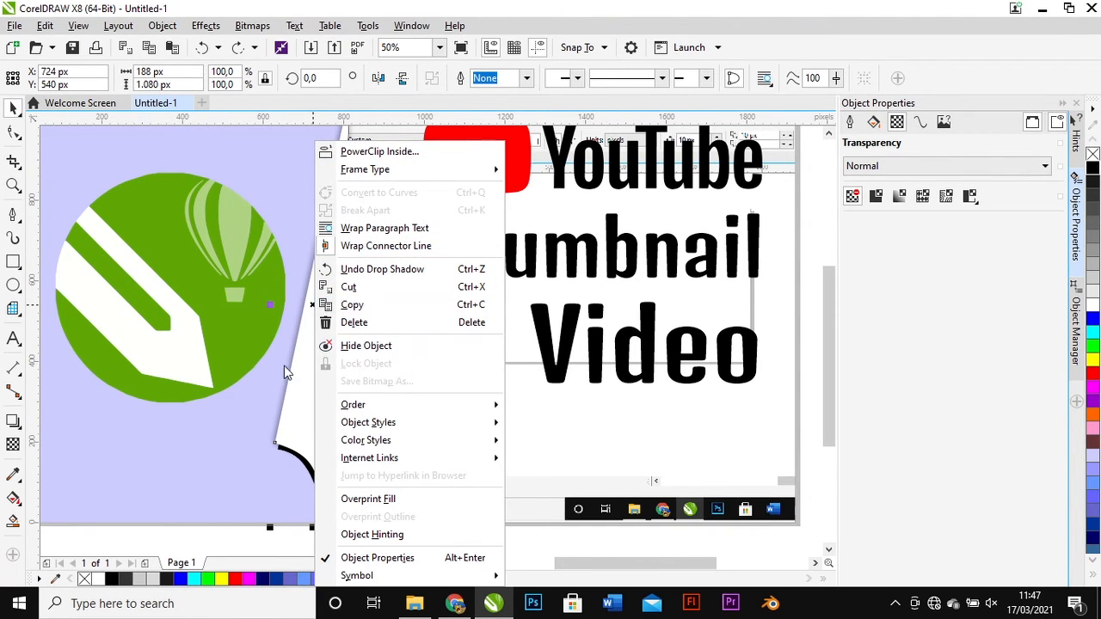
pyautogui.click(318, 310)
pyautogui.moveTo(290, 295); pyautogui.dragTo(250, 277)
pyautogui.hotkey('ctrl', 'z')
# - Recast the white flap's drop shadow from its centre over the screenshot, at an offset of about 28 px and -19 px
pyautogui.click(328, 308)
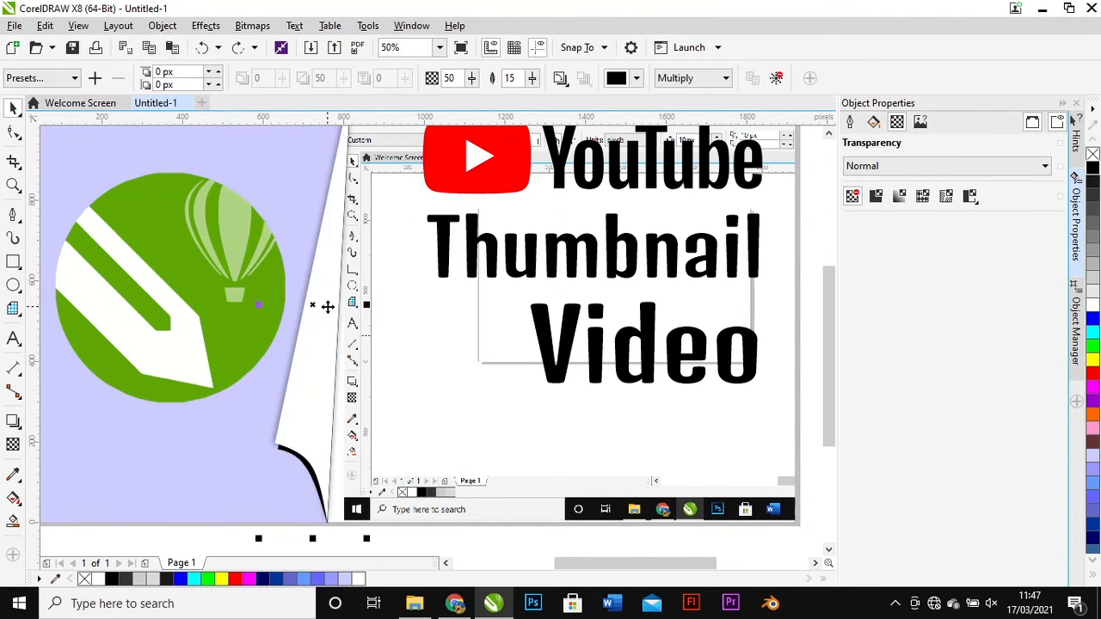
pyautogui.moveTo(339, 304); pyautogui.dragTo(317, 395)
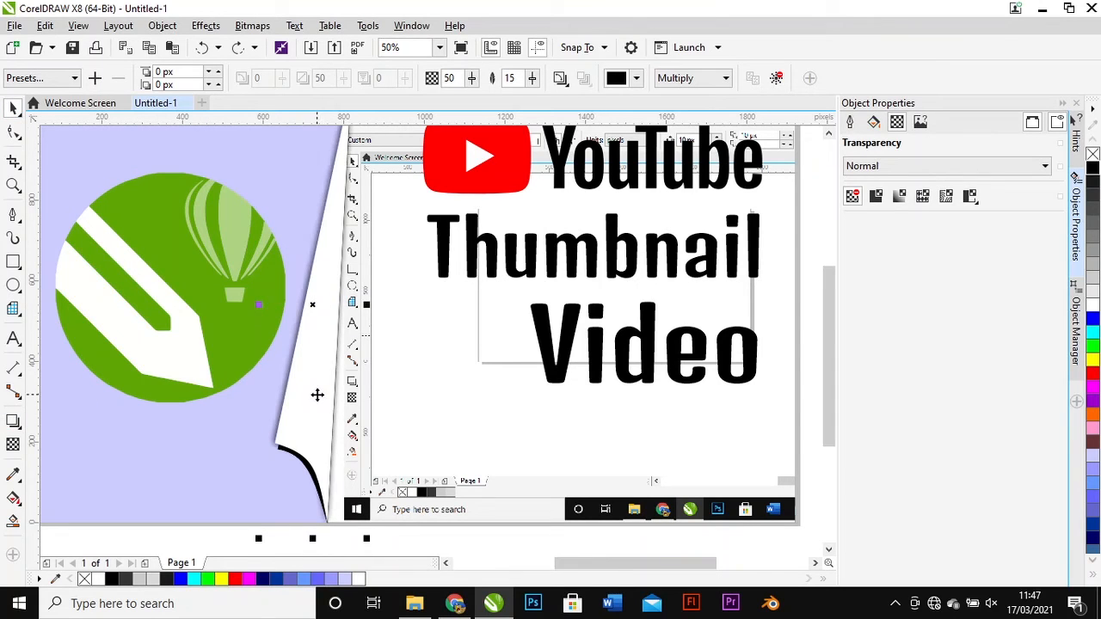
pyautogui.moveTo(313, 304); pyautogui.dragTo(360, 338)
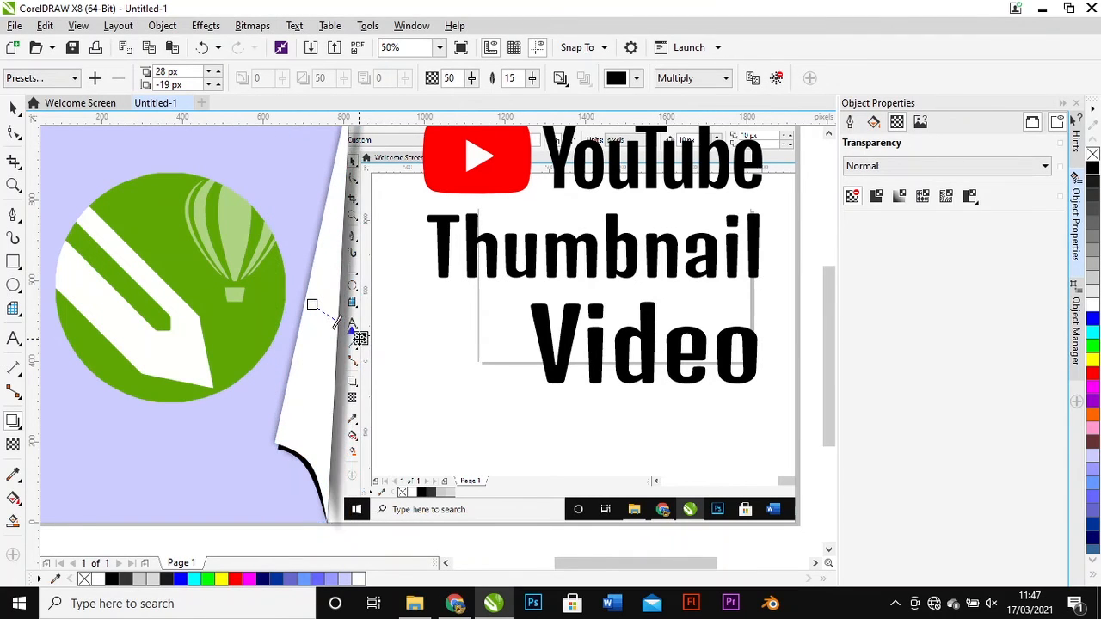
pyautogui.scroll(-1, 356, 334)
pyautogui.scroll(2, 347, 254)
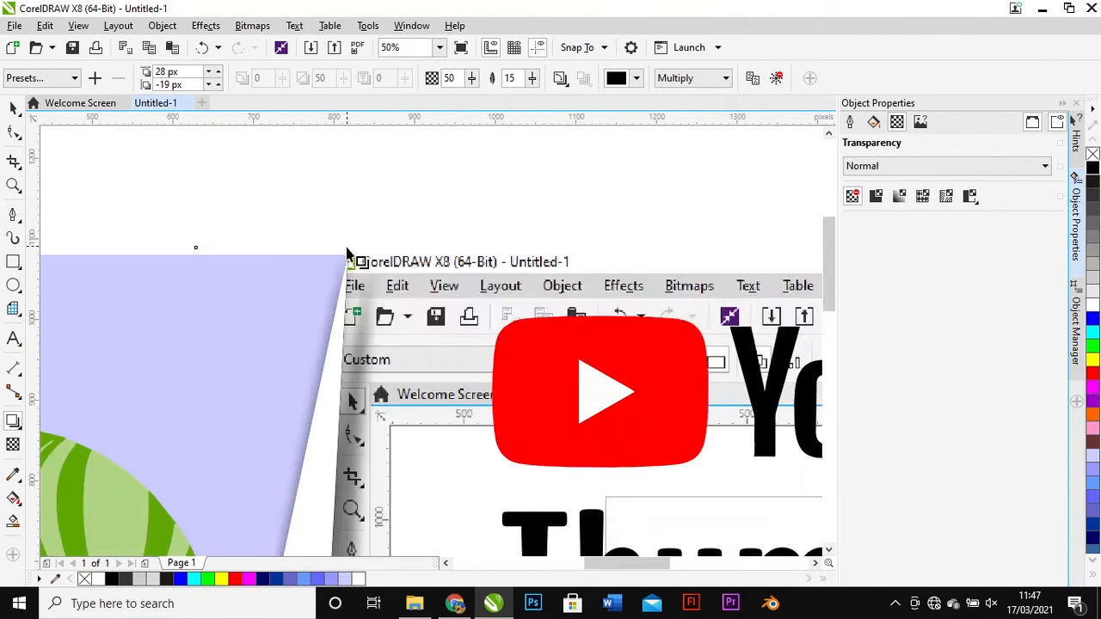
pyautogui.scroll(2, 348, 256)
pyautogui.scroll(-2, 353, 284)
pyautogui.scroll(1, 327, 419)
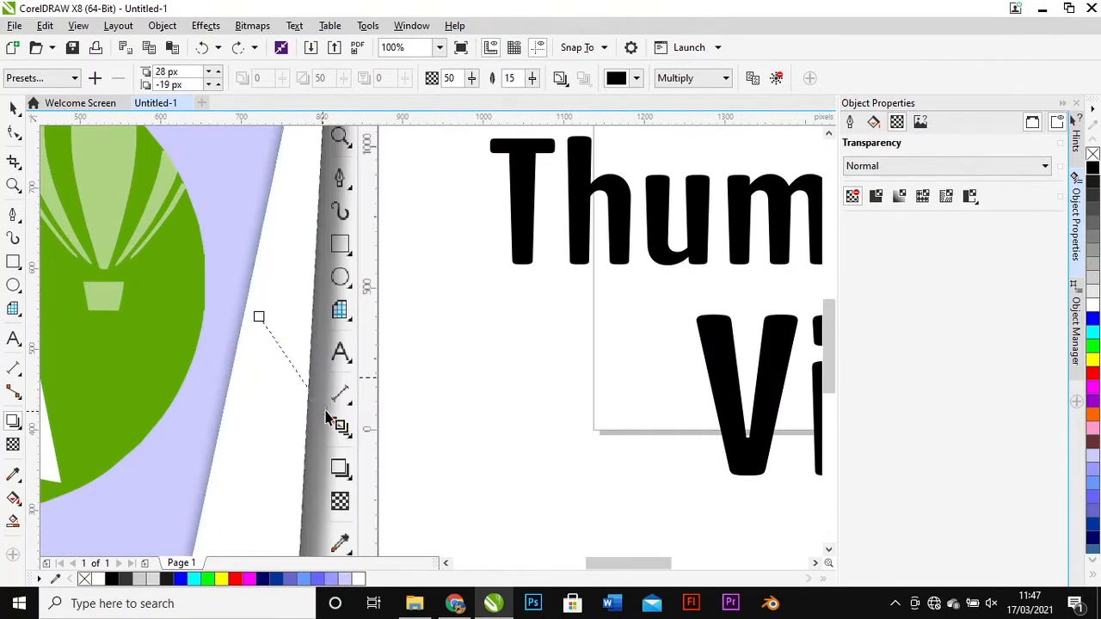
pyautogui.scroll(-2, 335, 405)
pyautogui.press('space')
pyautogui.press('Escape')
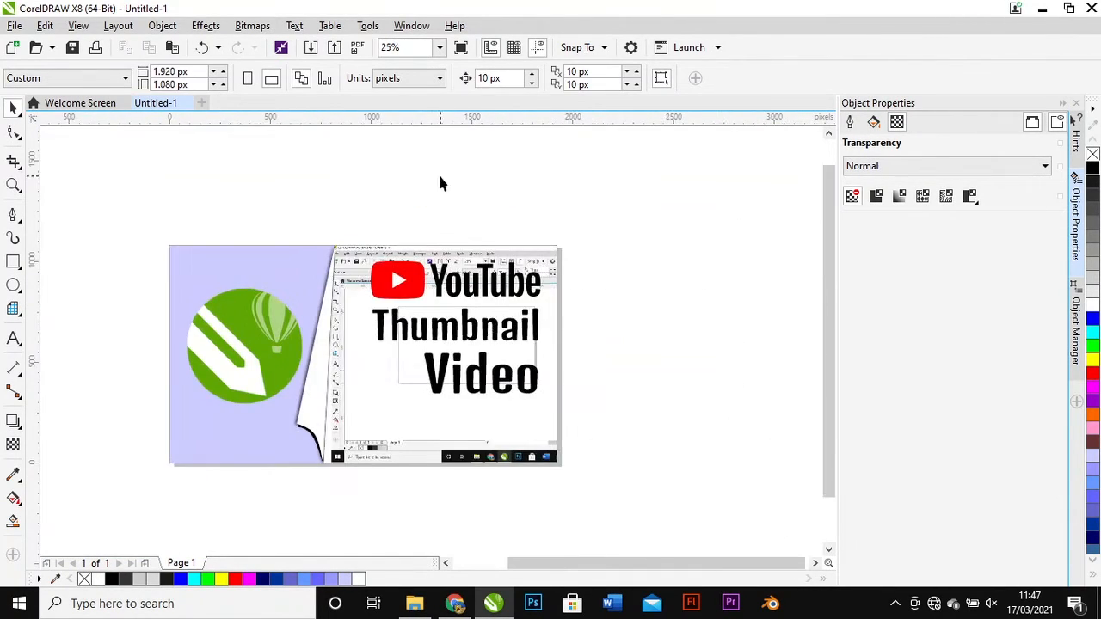
# - Recolour the cropped background piece behind the Corel logo, trying pure blue and settling on a medium periwinkle blue
pyautogui.scroll(-2, 439, 346)
pyautogui.scroll(2, 360, 344)
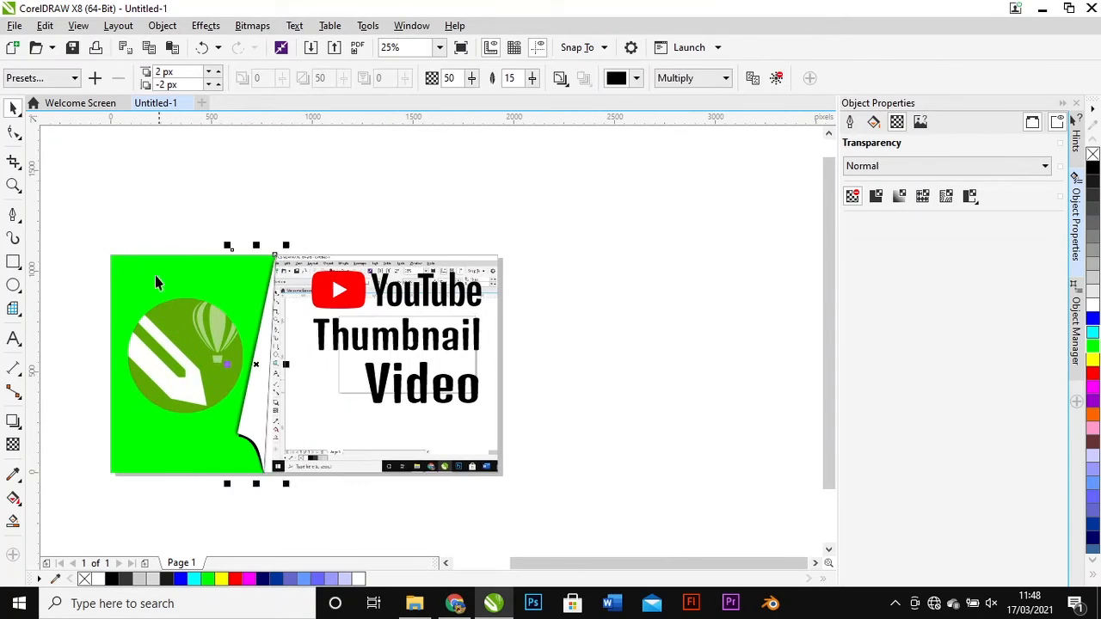
pyautogui.scroll(2, 258, 404)
pyautogui.click(413, 516)
pyautogui.scroll(-1, 438, 480)
pyautogui.click(344, 447)
pyautogui.click(1092, 319)
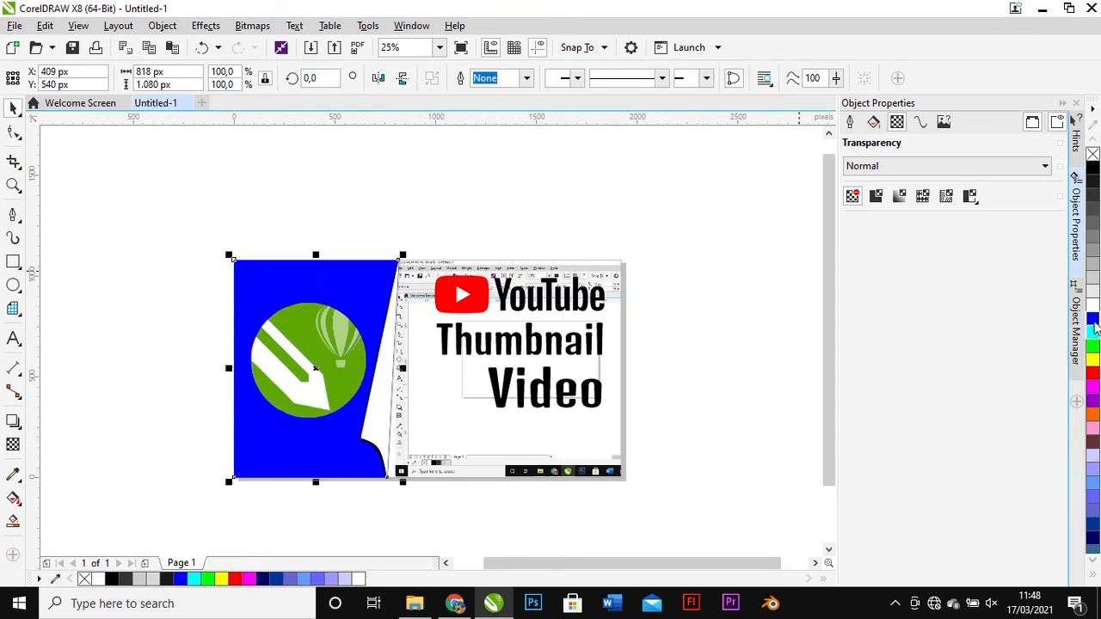
pyautogui.click(1093, 496)
pyautogui.click(706, 344)
# - Move the YouTube logo and the title text together slightly down over the screenshot
pyautogui.scroll(-1, 341, 250)
pyautogui.scroll(1, 374, 340)
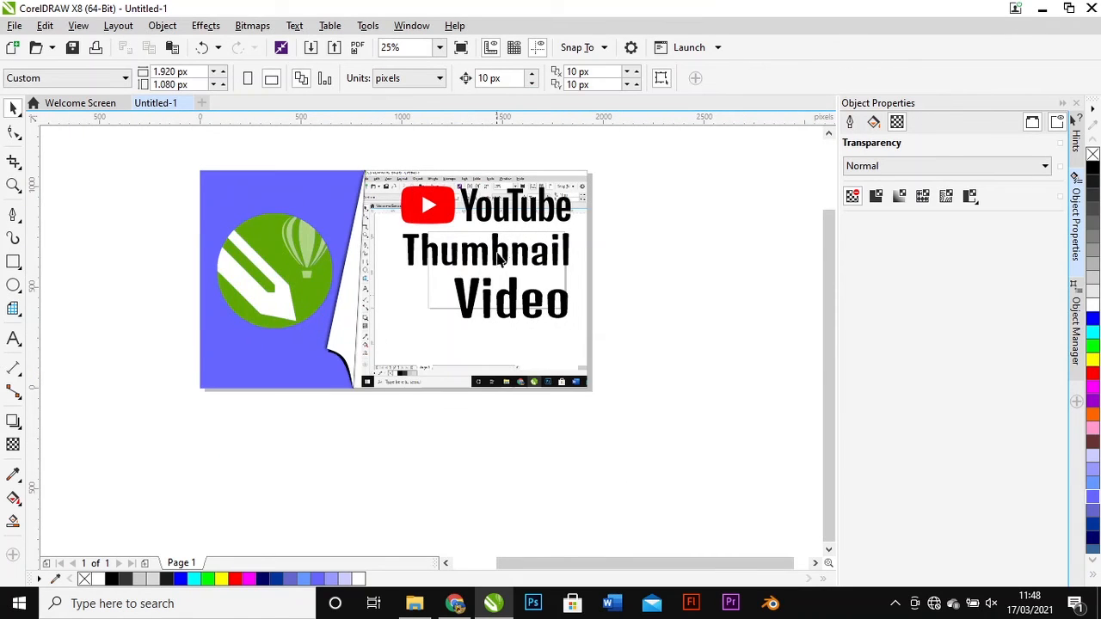
pyautogui.click(516, 306)
pyautogui.moveTo(566, 294); pyautogui.dragTo(564, 325)
pyautogui.press('Escape')
pyautogui.scroll(-2, 588, 317)
pyautogui.scroll(2, 502, 300)
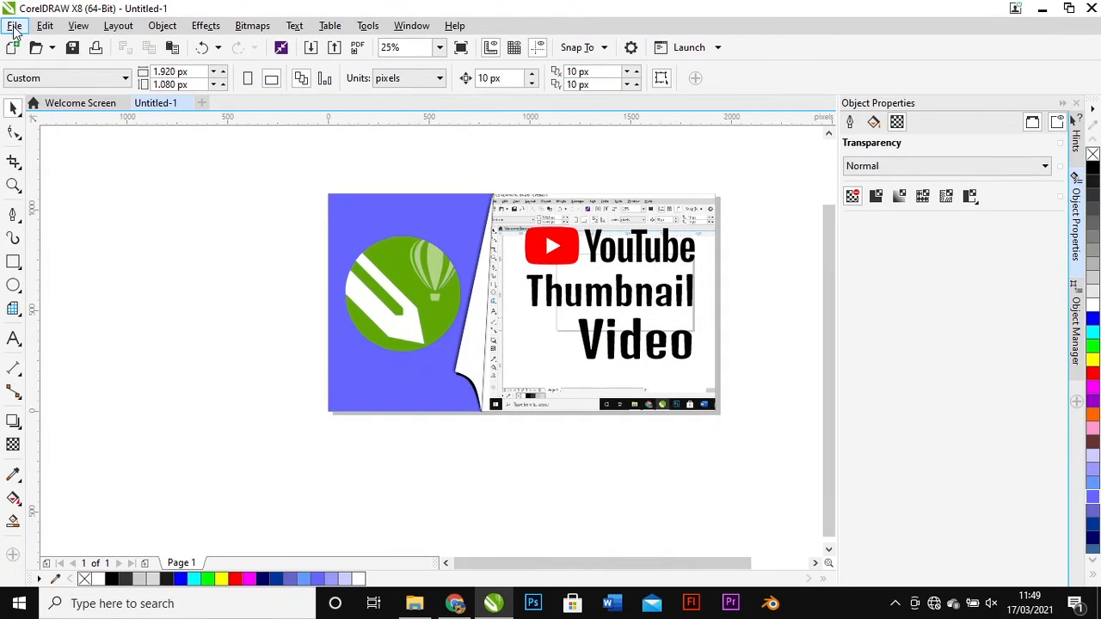
# - Save the drawing as a CDR file named tumb in the 18 Projekt corel tumbnel folder
pyautogui.click(15, 25)
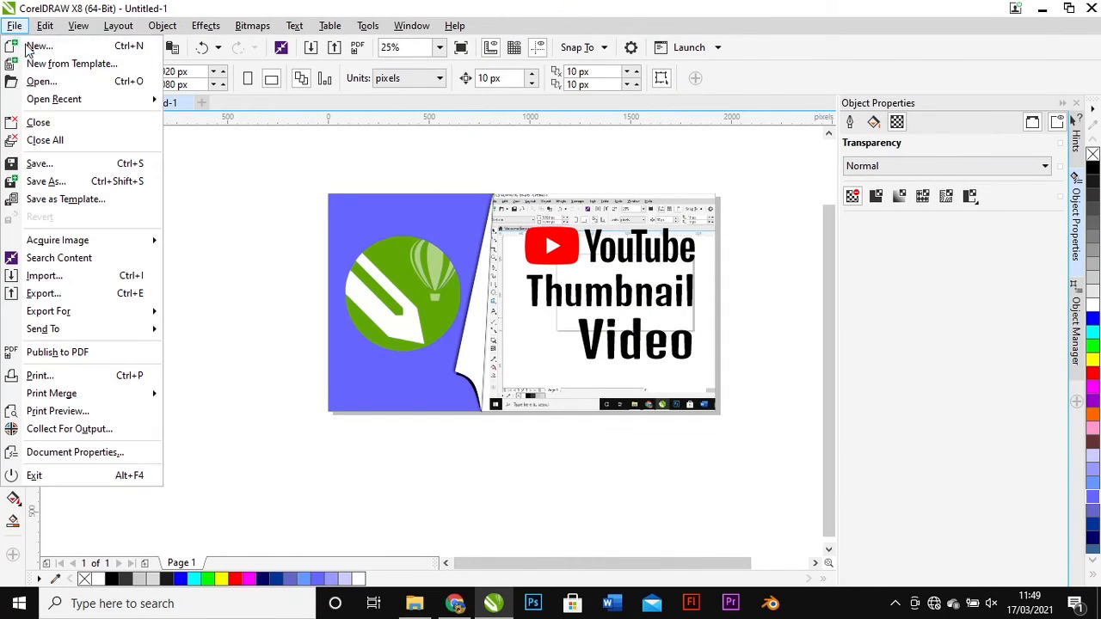
pyautogui.click(82, 181)
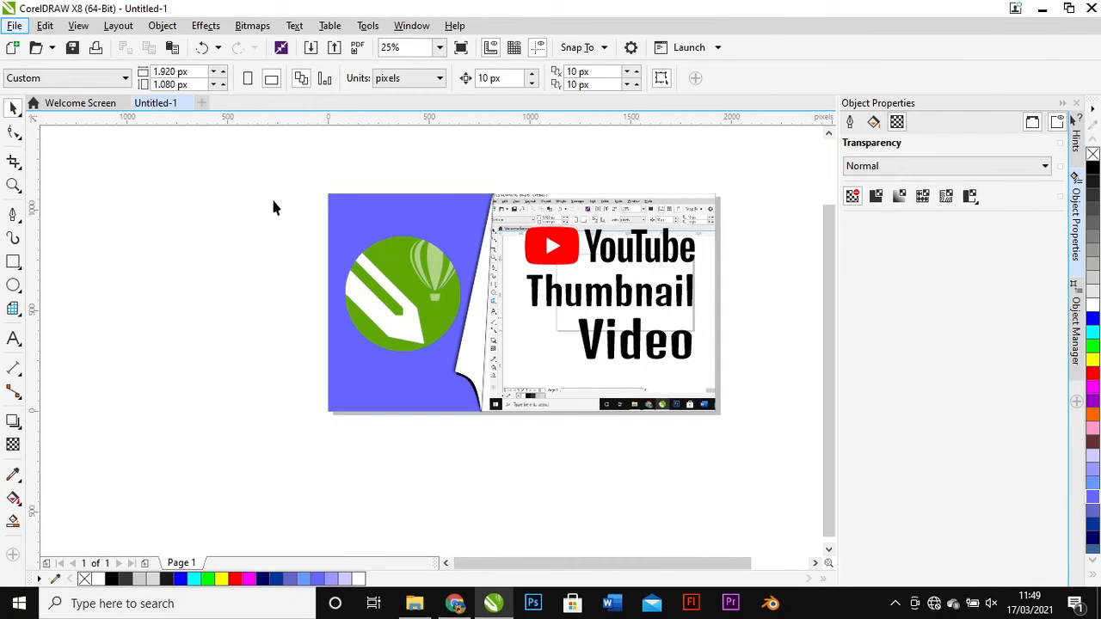
pyautogui.click(399, 125)
pyautogui.scroll(-1, 503, 284)
pyautogui.doubleClick(503, 288)
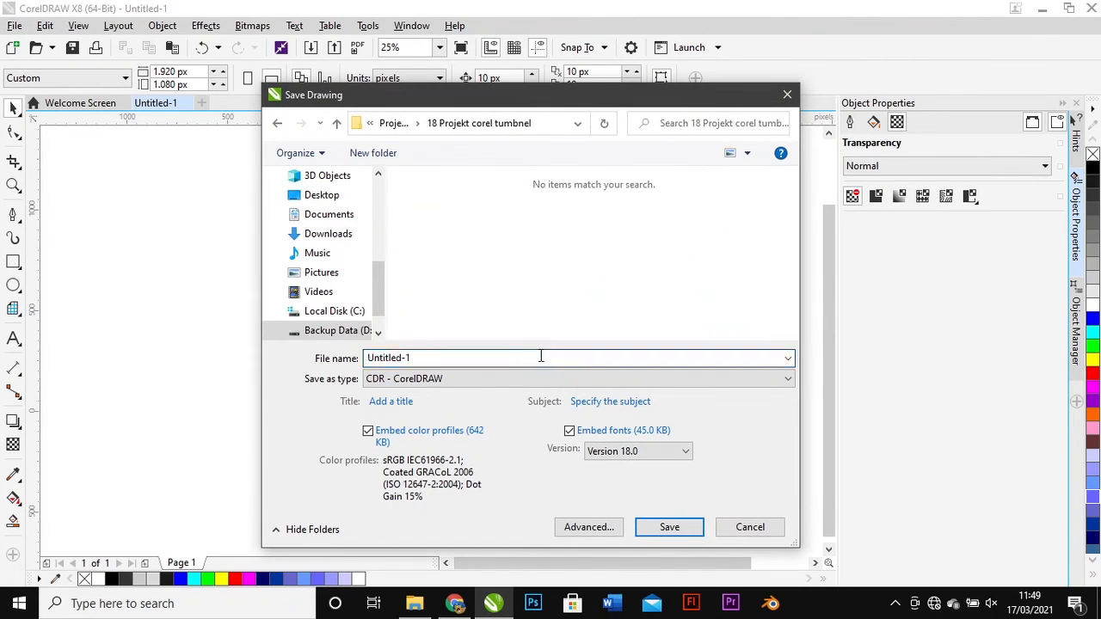
pyautogui.click(541, 356)
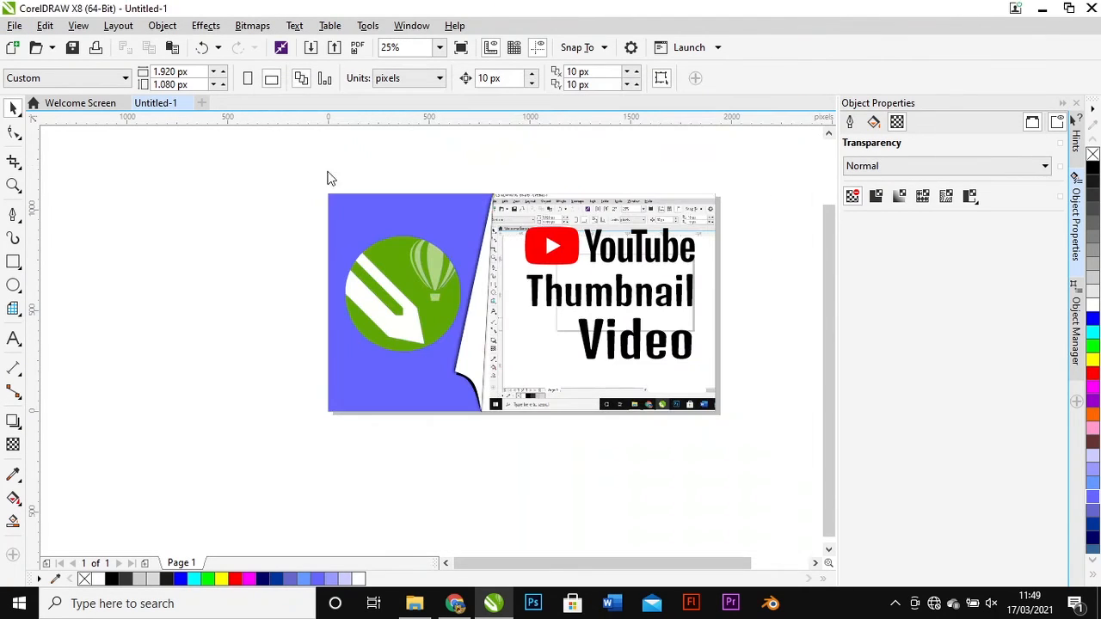
pyautogui.click(13, 29)
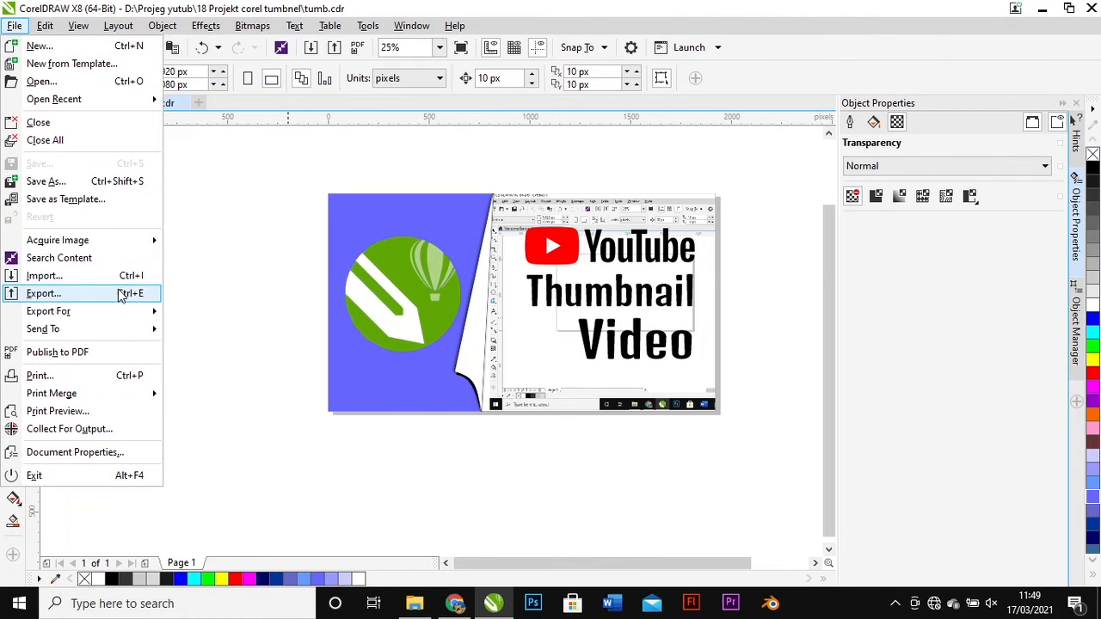
pyautogui.click(43, 293)
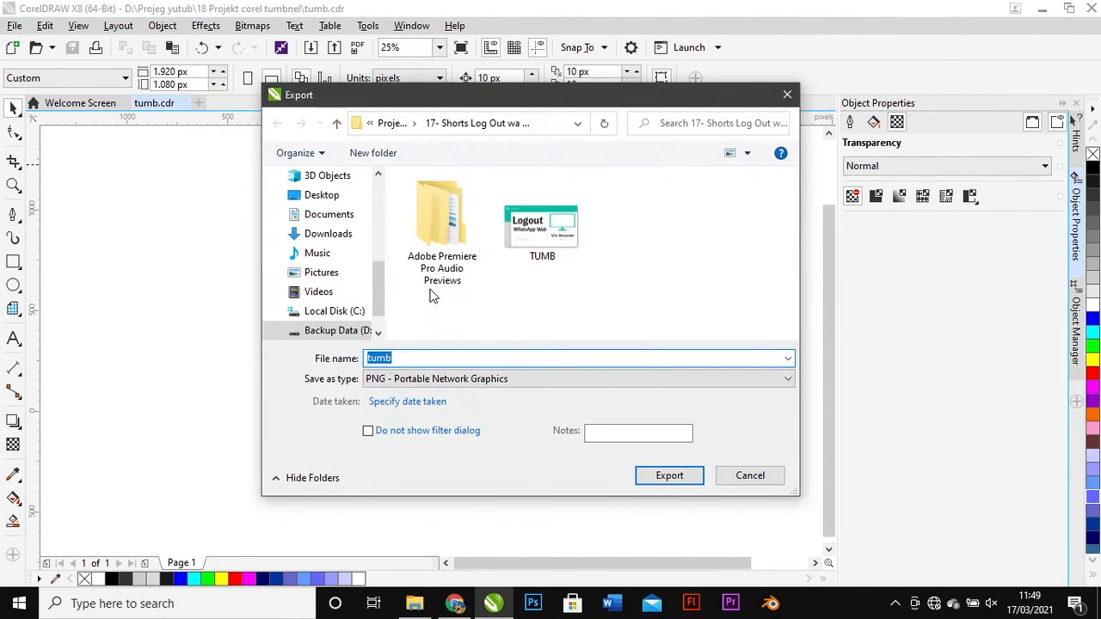
pyautogui.click(393, 126)
pyautogui.scroll(-1, 499, 297)
pyautogui.doubleClick(499, 297)
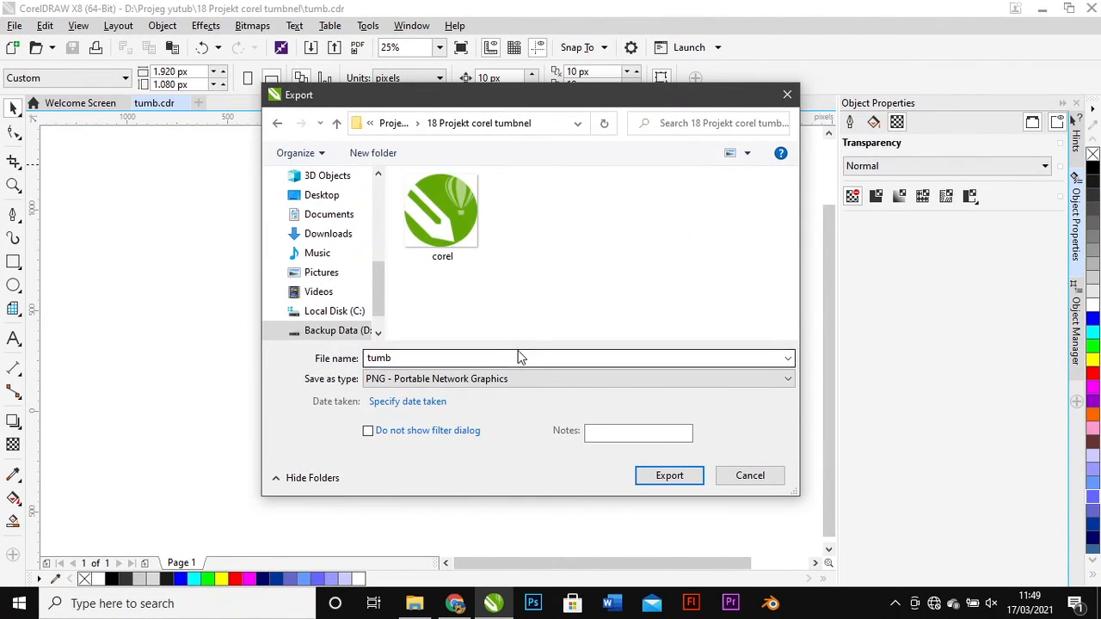
pyautogui.click(669, 475)
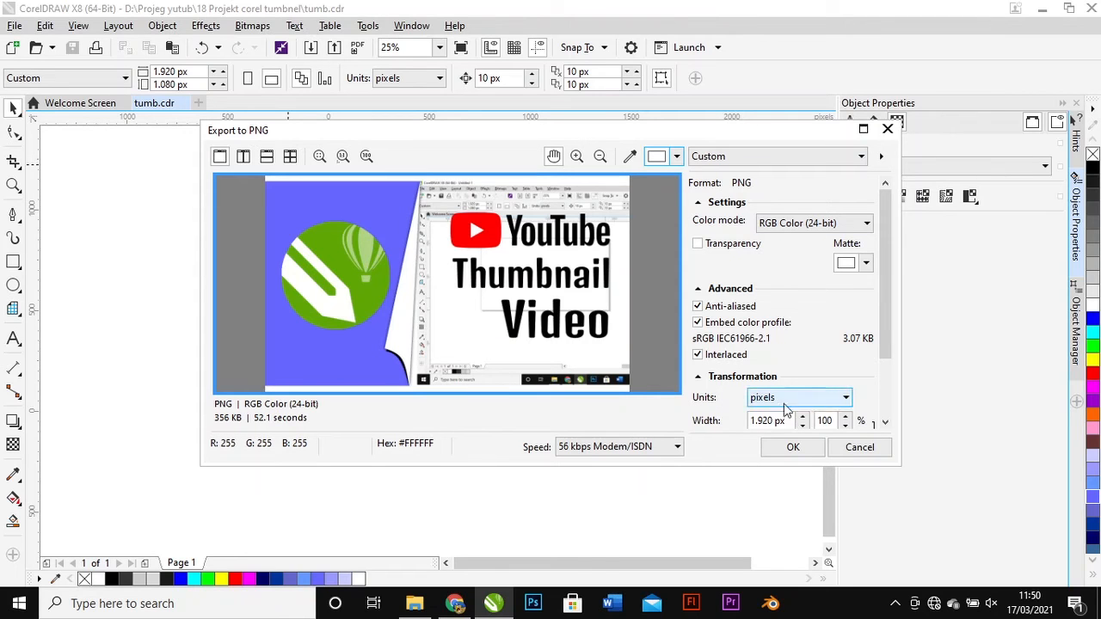
pyautogui.moveTo(890, 296); pyautogui.dragTo(895, 343)
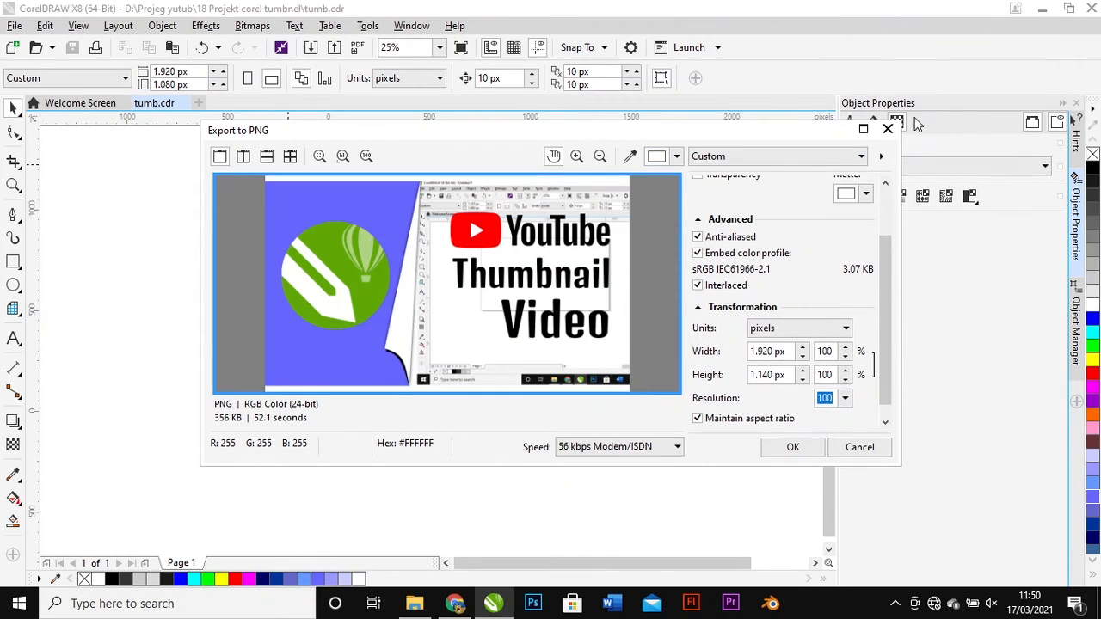
pyautogui.click(887, 132)
# - Add a page-sized 1920 x 1080 px rectangle to the thumbnail artwork
pyautogui.moveTo(304, 167); pyautogui.dragTo(724, 439)
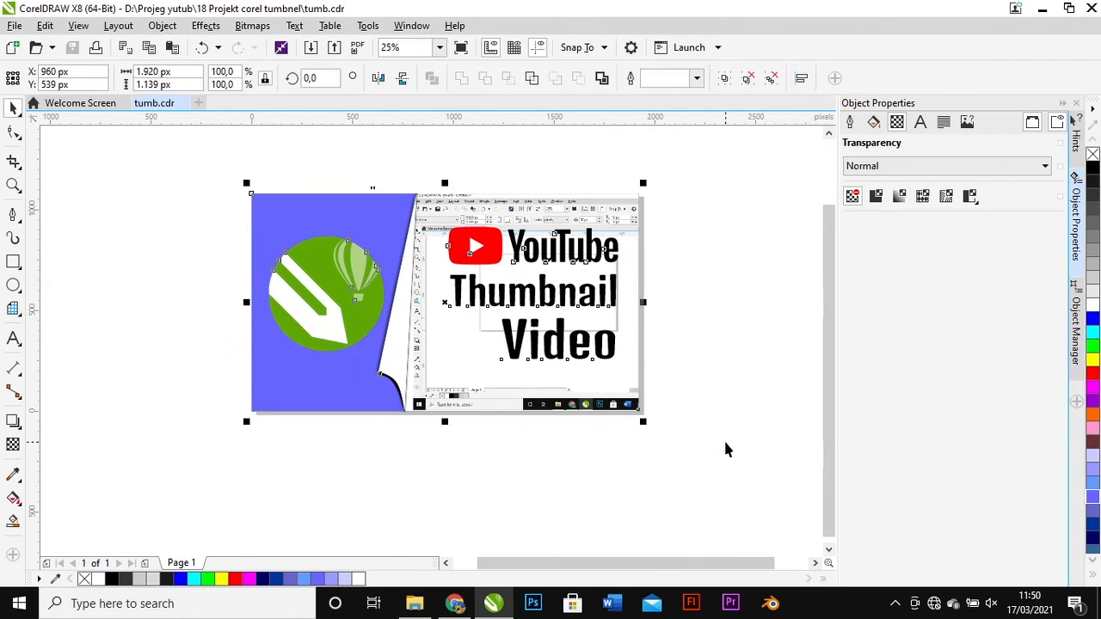
pyautogui.doubleClick(13, 261)
pyautogui.click(13, 108)
pyautogui.rightClick(441, 306)
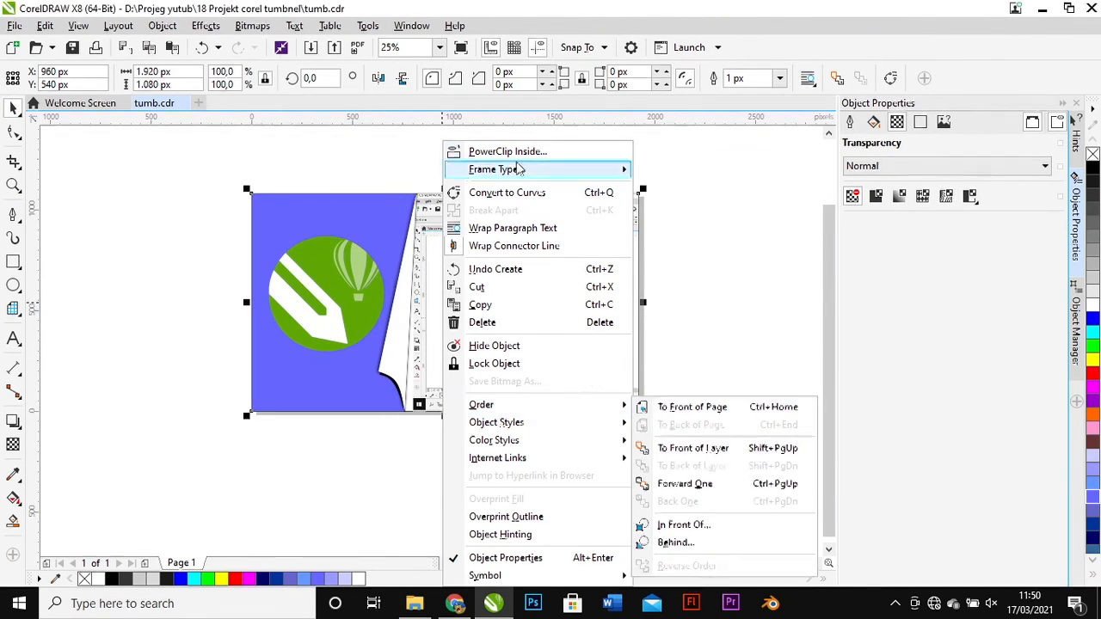
pyautogui.click(345, 218)
pyautogui.hotkey('ctrl', 'a')
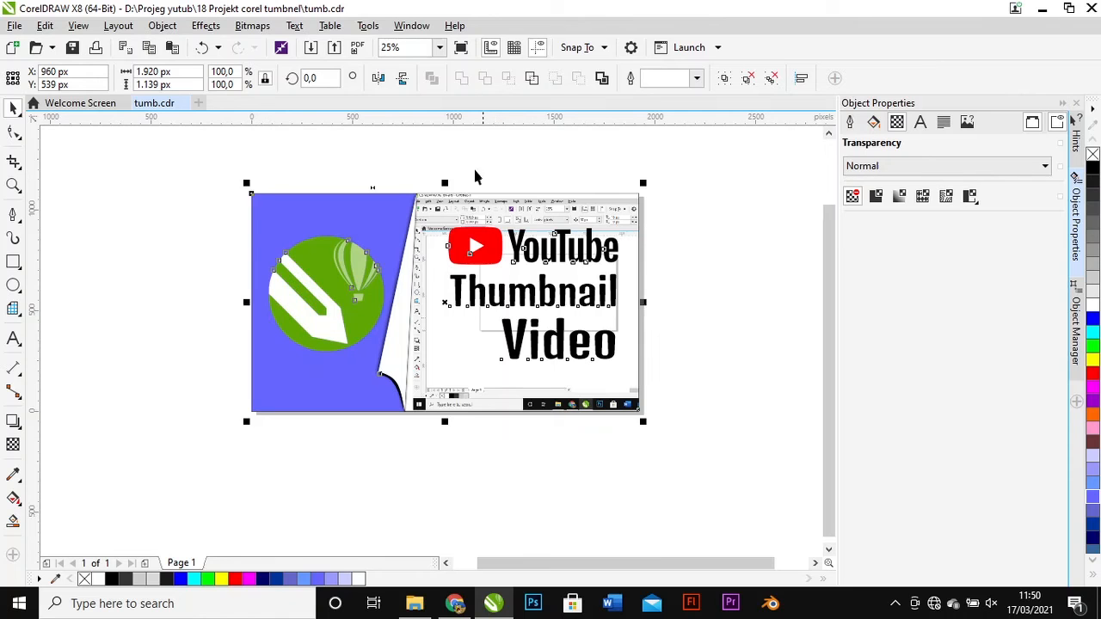
pyautogui.moveTo(386, 218); pyautogui.dragTo(466, 295)
pyautogui.hotkey('ctrl', 'z')
pyautogui.click(507, 164)
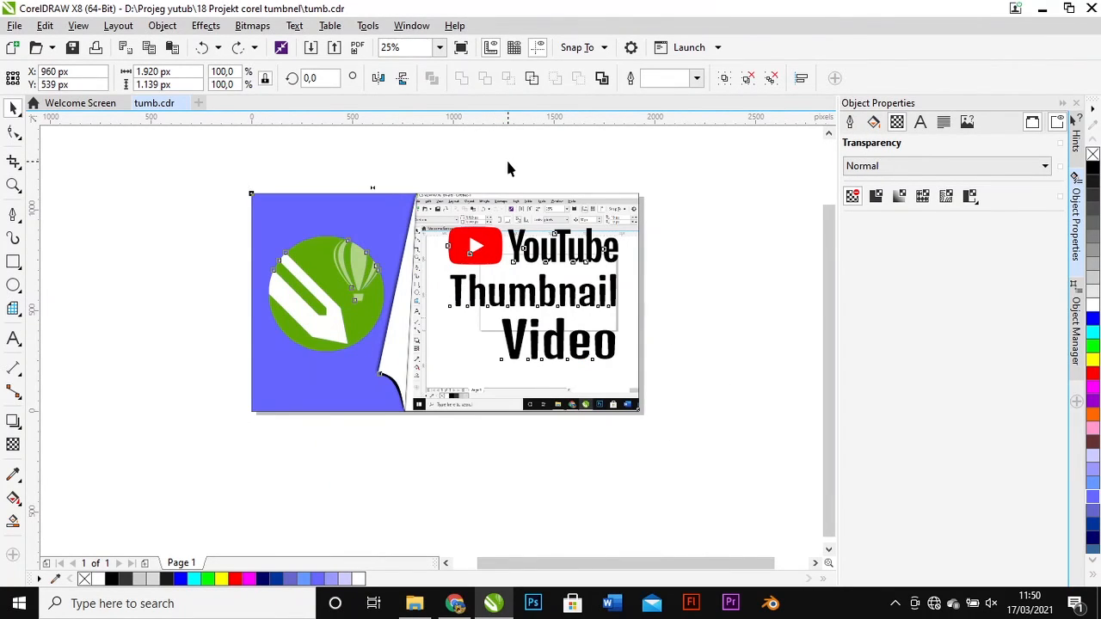
# - Export the thumbnail as a PNG named tumb not cut in the 18 Projekt corel tumbnel folder
pyautogui.click(14, 25)
pyautogui.click(89, 292)
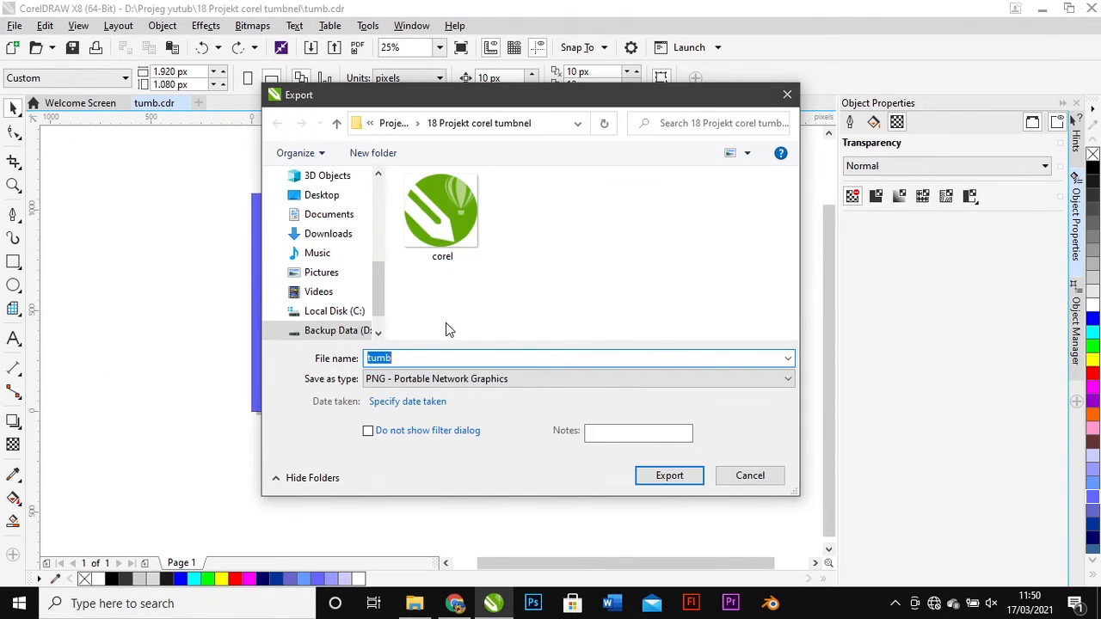
pyautogui.click(386, 123)
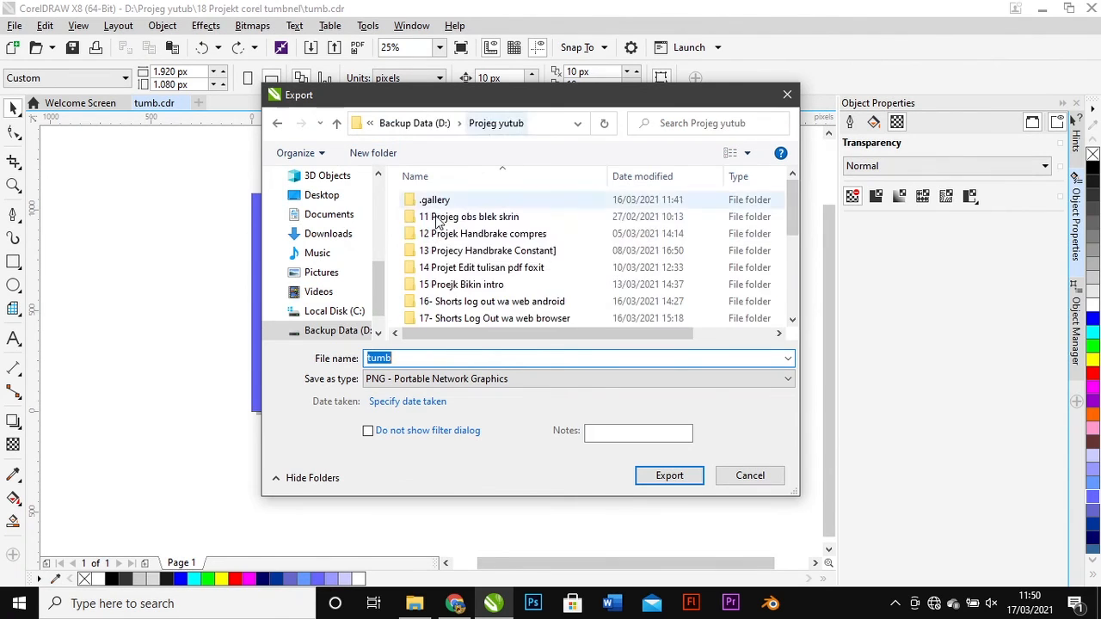
pyautogui.scroll(-1, 465, 273)
pyautogui.doubleClick(478, 303)
pyautogui.click(478, 357)
pyautogui.write('tumb met cor')
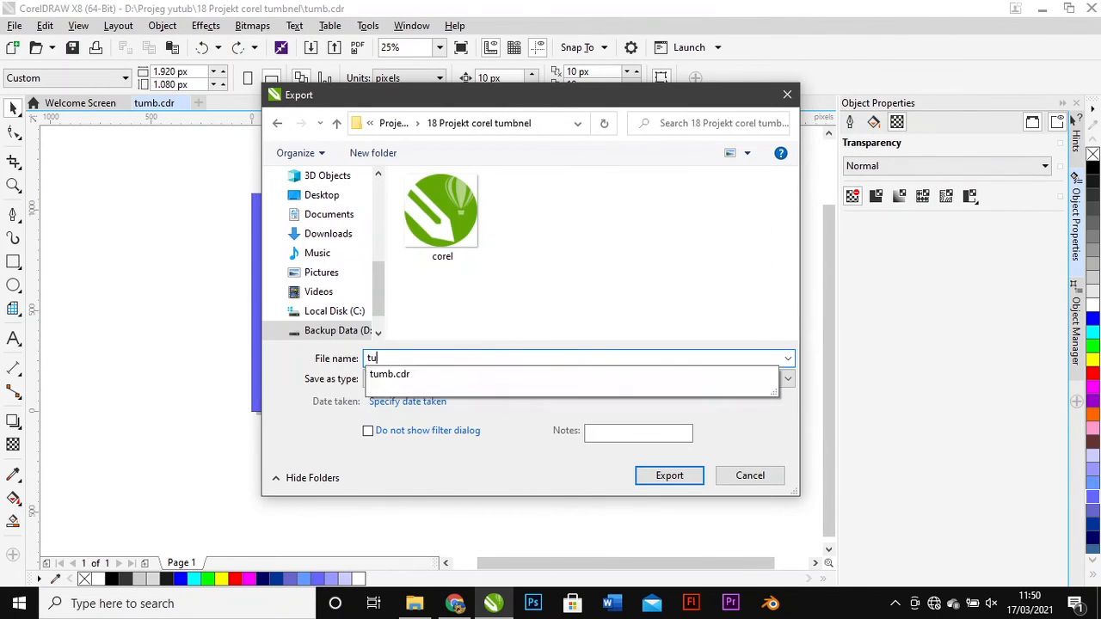
pyautogui.press('Return')
pyautogui.click(817, 446)
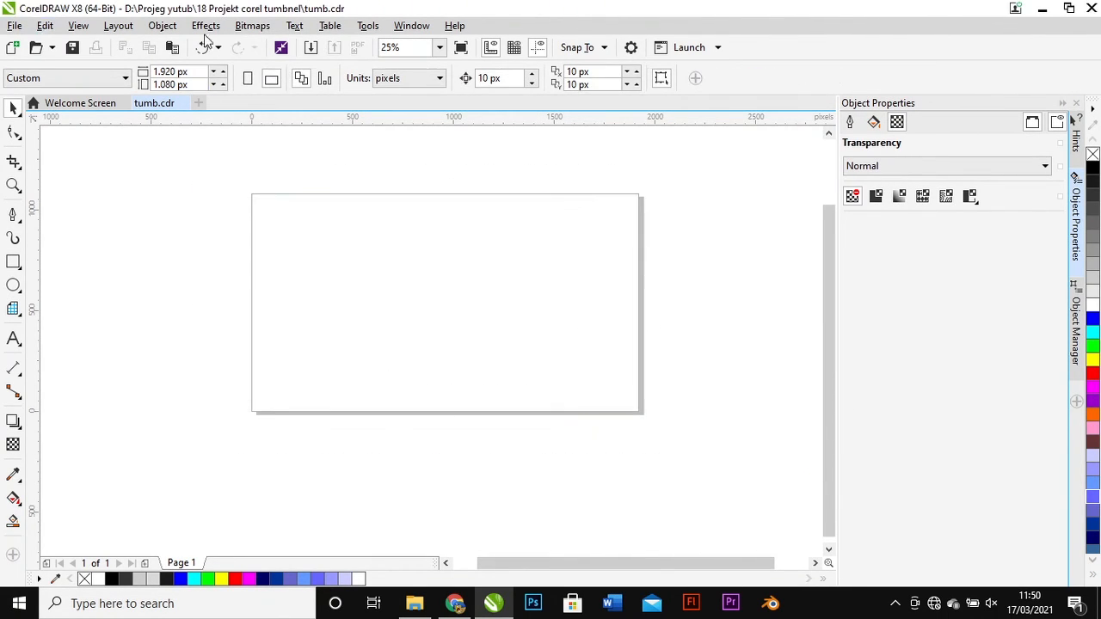
# - Import the tumb not cut image from the project folder and centre it on the page
pyautogui.click(15, 25)
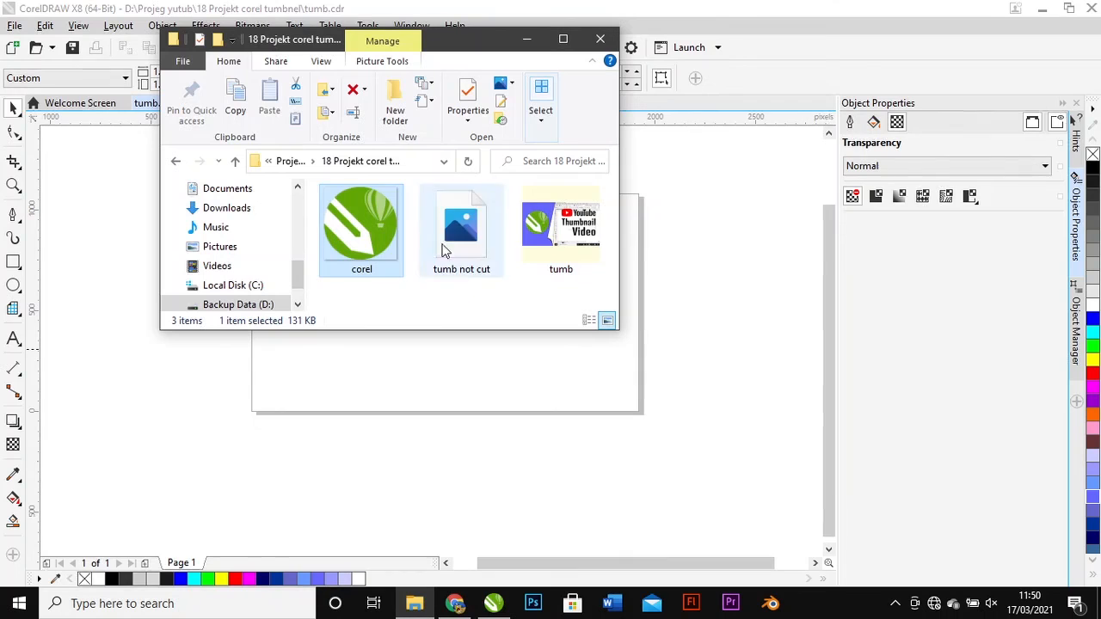
pyautogui.moveTo(444, 251); pyautogui.dragTo(492, 312)
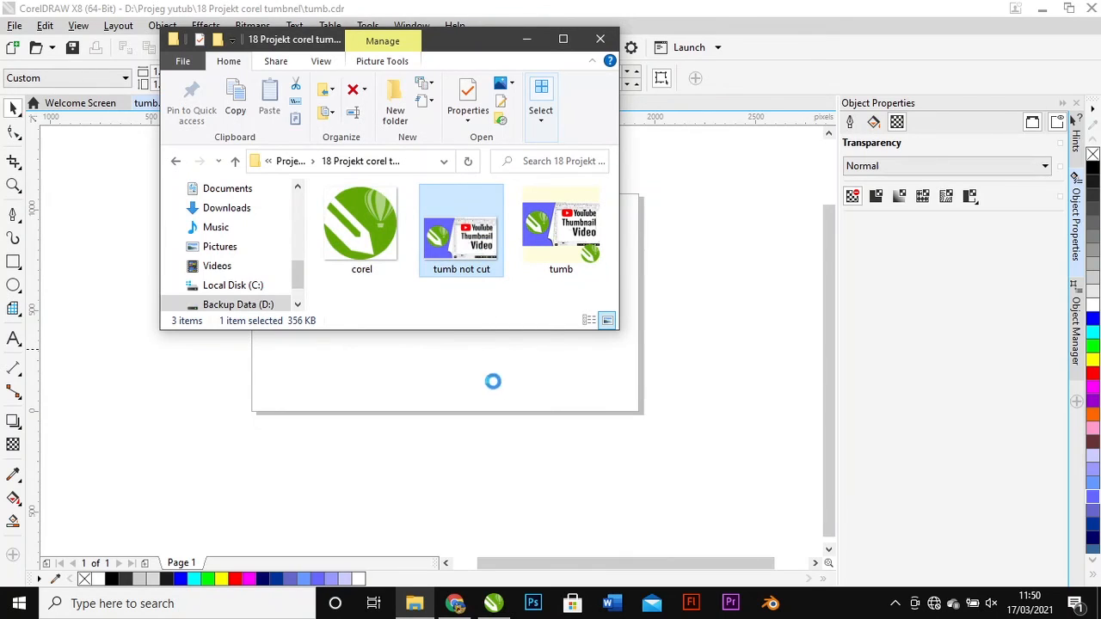
pyautogui.press('p')
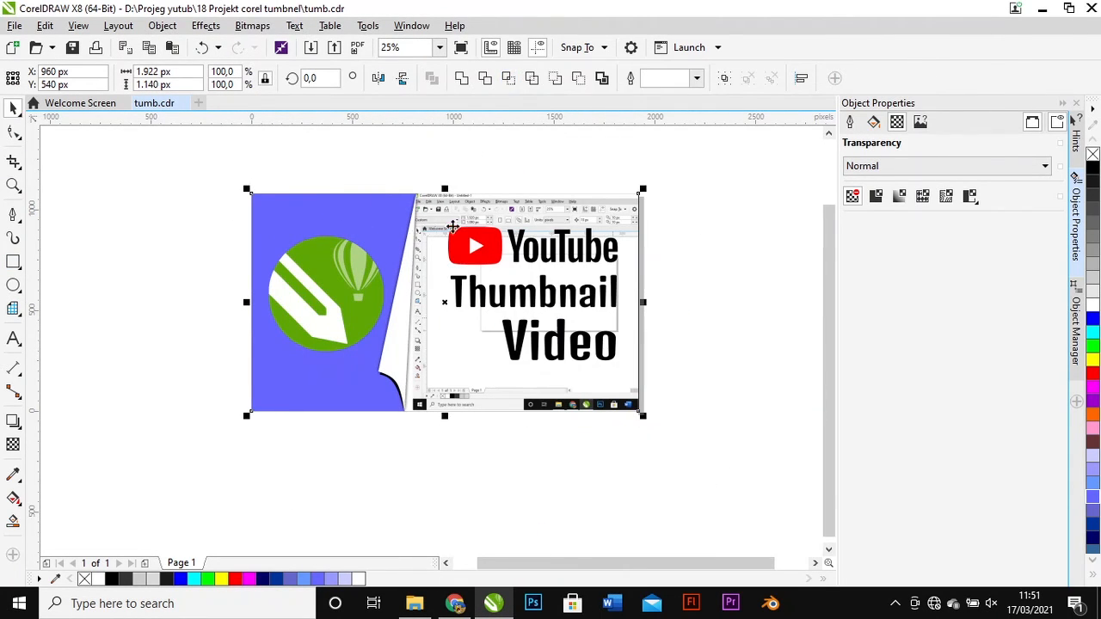
# - Crop the imported image to the page-sized rectangle as a copy, move the copy down, and delete the original image and rectangle
pyautogui.moveTo(403, 265); pyautogui.dragTo(446, 408)
pyautogui.click(421, 225)
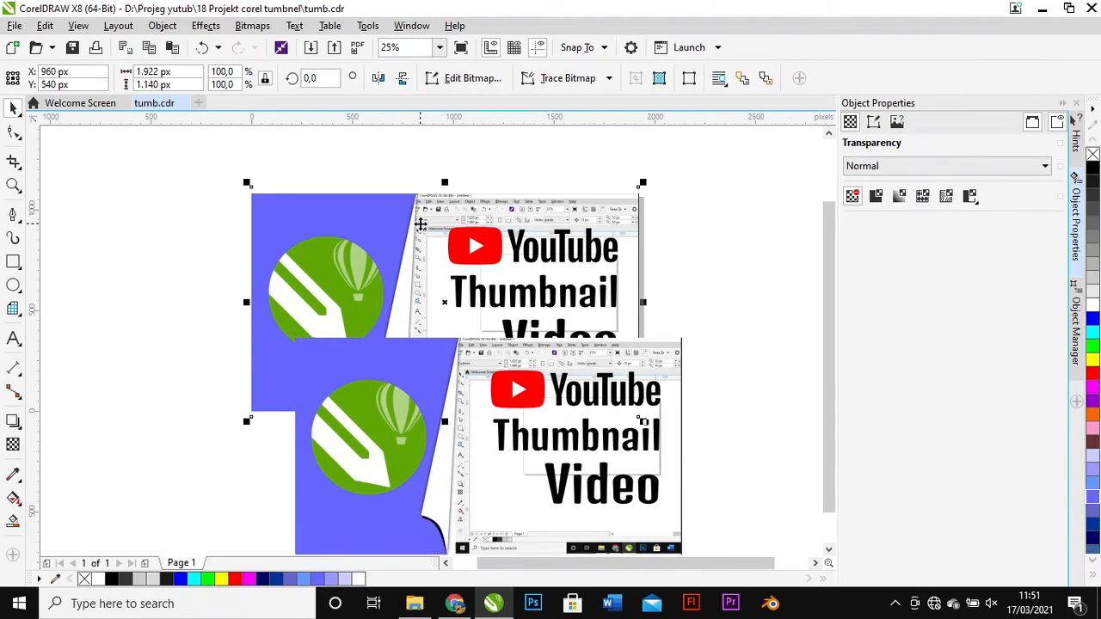
pyautogui.press('Delete')
pyautogui.click(420, 225)
pyautogui.press('Delete')
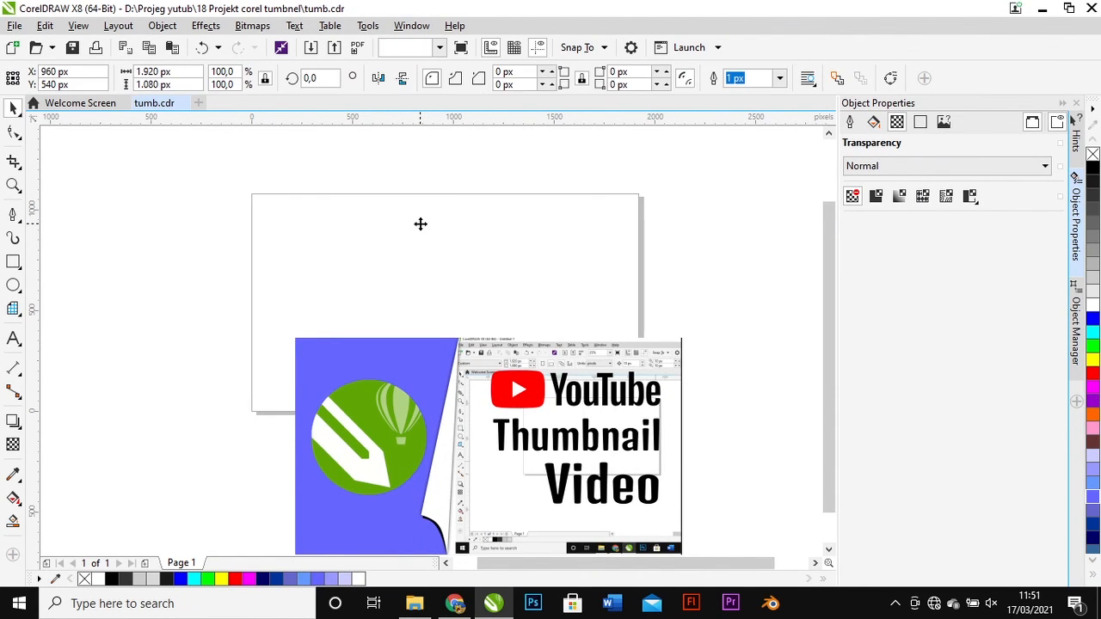
# - Centre the cropped thumbnail image on the page and deselect it
pyautogui.click(462, 368)
pyautogui.press('p')
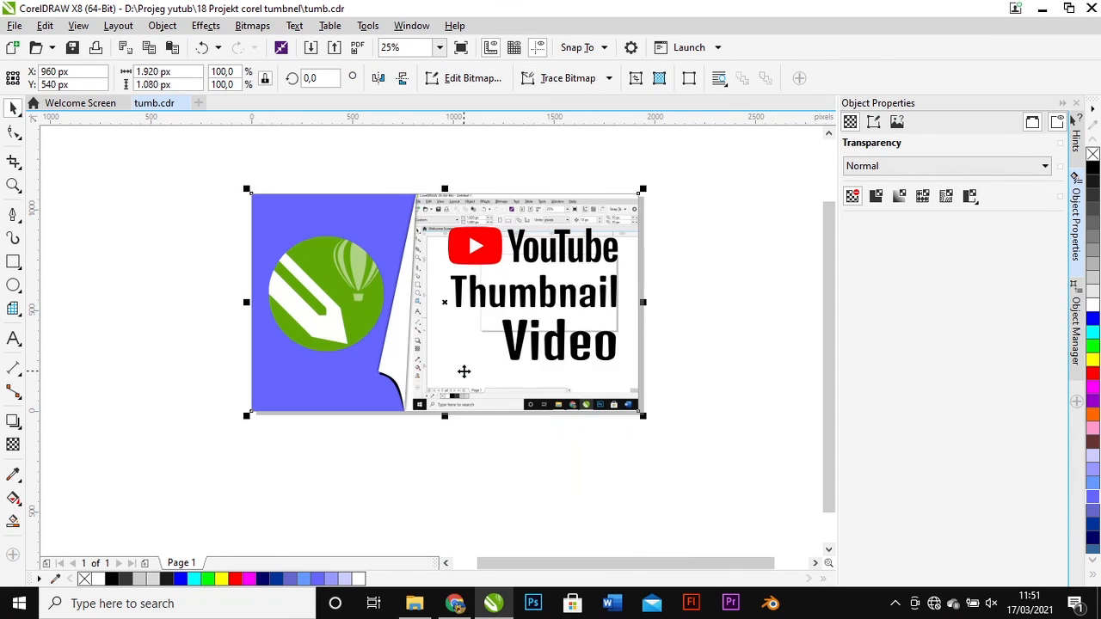
pyautogui.click(383, 180)
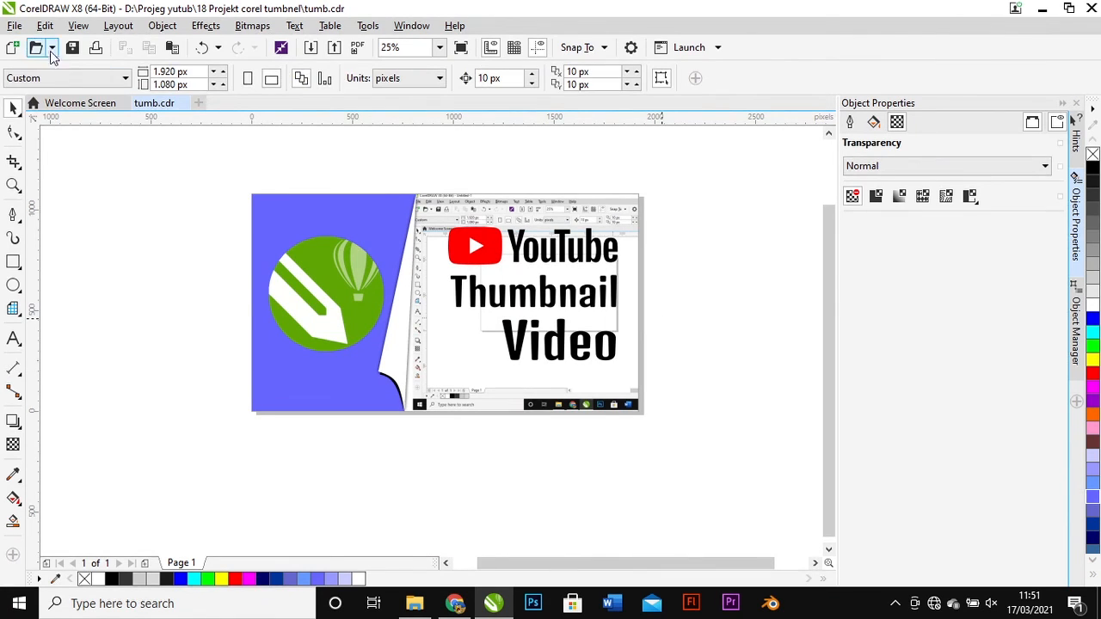
# - Export the cropped thumbnail as a 24-bit RGB PNG named tumb vrot, 1920 px wide
pyautogui.click(14, 25)
pyautogui.click(43, 293)
pyautogui.click(666, 474)
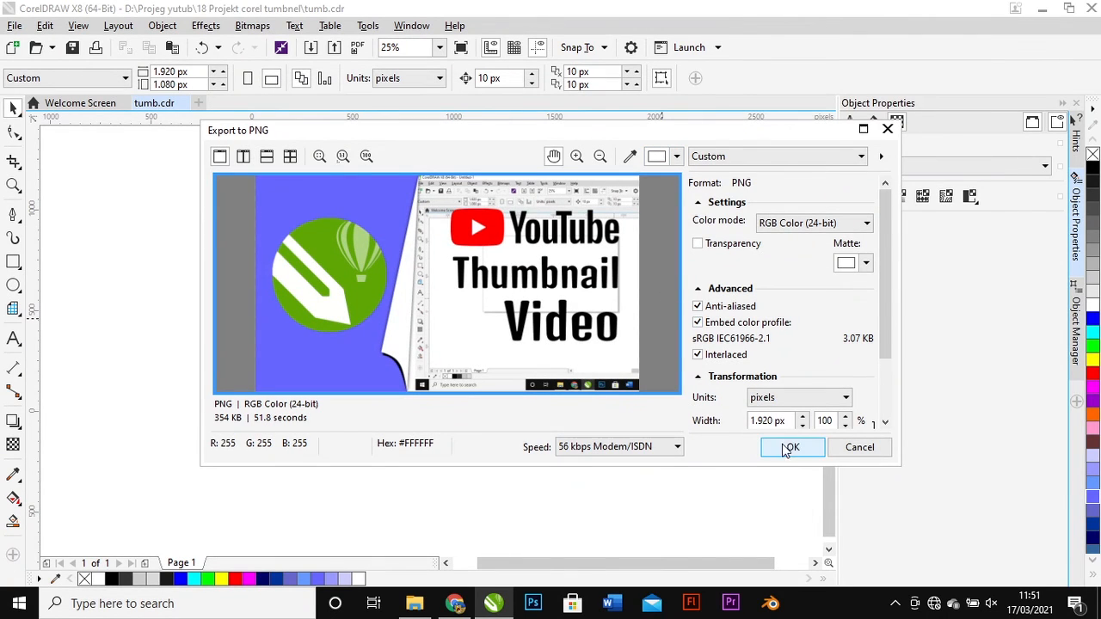
pyautogui.moveTo(881, 280)
pyautogui.mouseDown()
pyautogui.moveTo(883, 320)
pyautogui.moveTo(881, 277)
pyautogui.mouseUp()
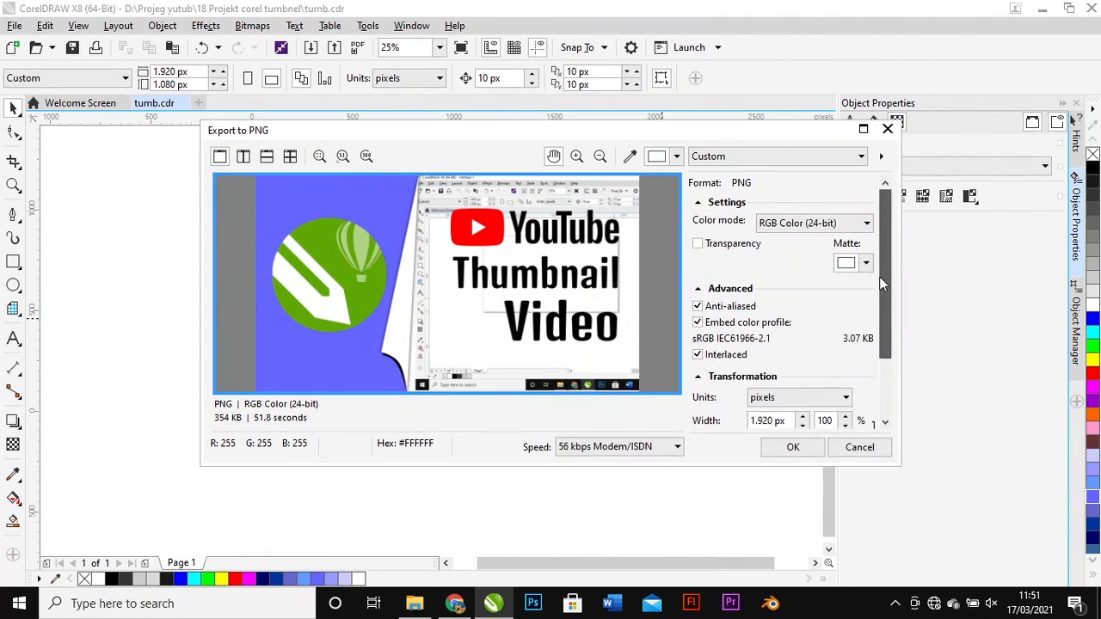
pyautogui.click(792, 447)
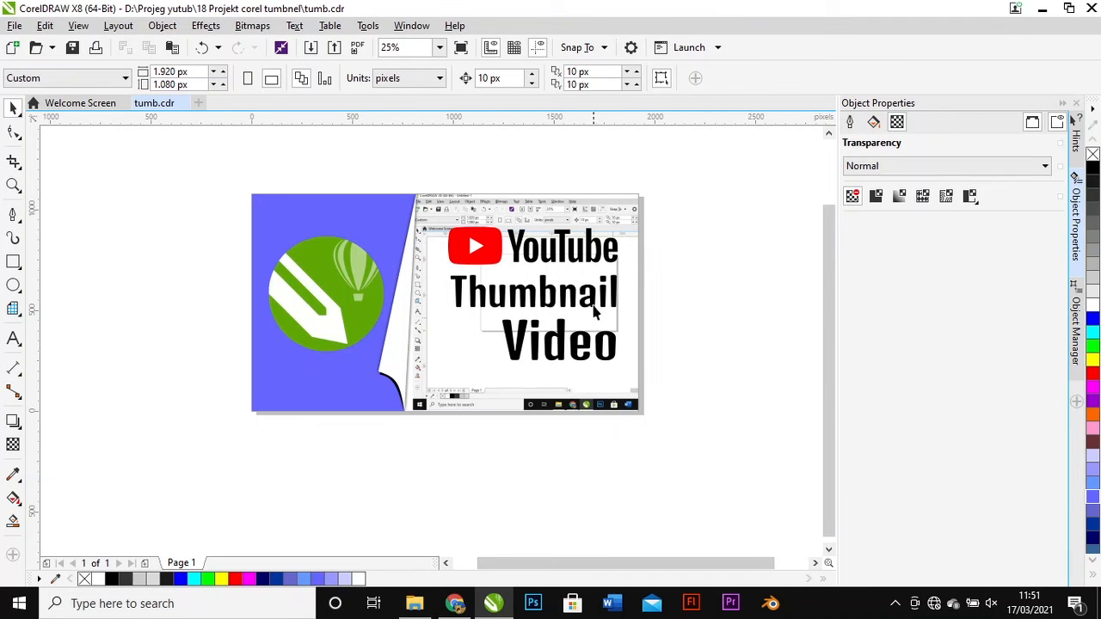
# - Open the exported tumb vrot PNG from the project folder in Photos to check the thumbnail
pyautogui.moveTo(419, 608)
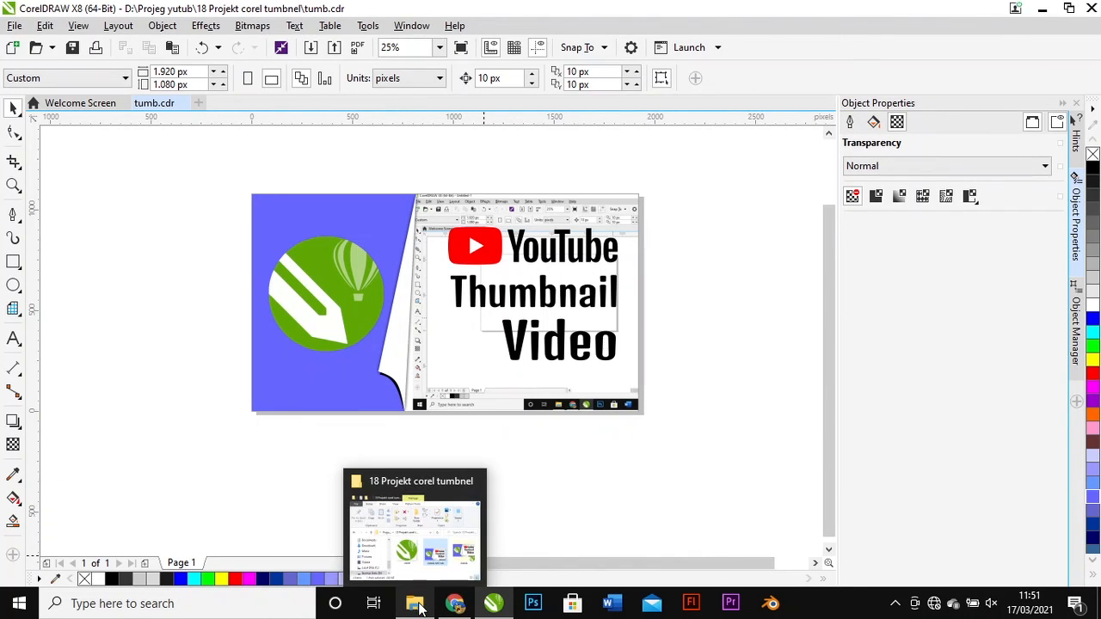
pyautogui.click(443, 516)
pyautogui.doubleClick(581, 271)
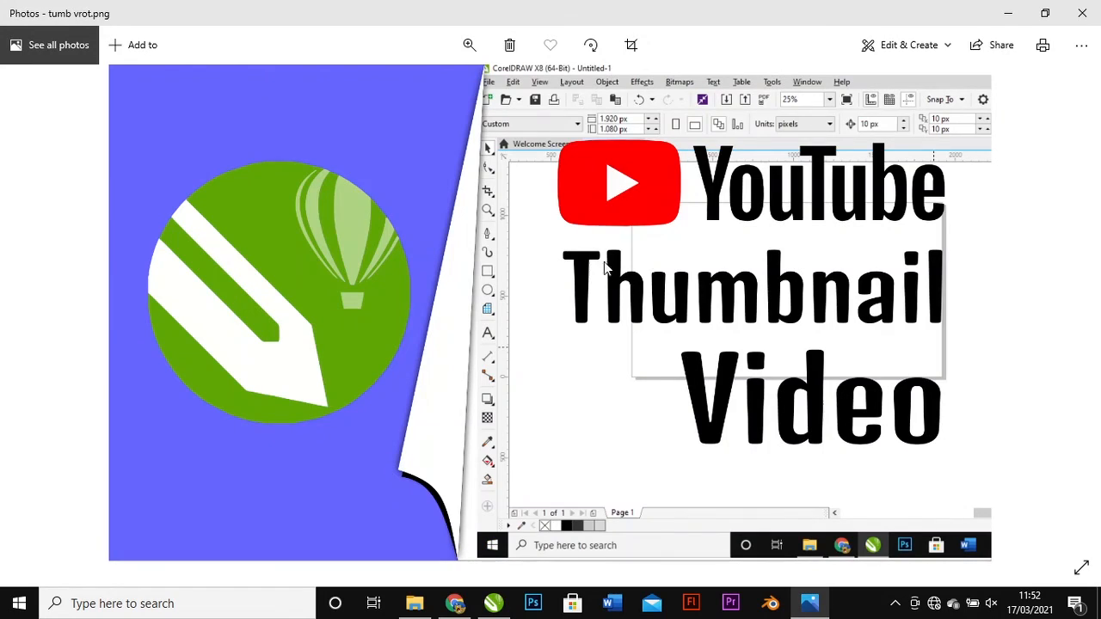